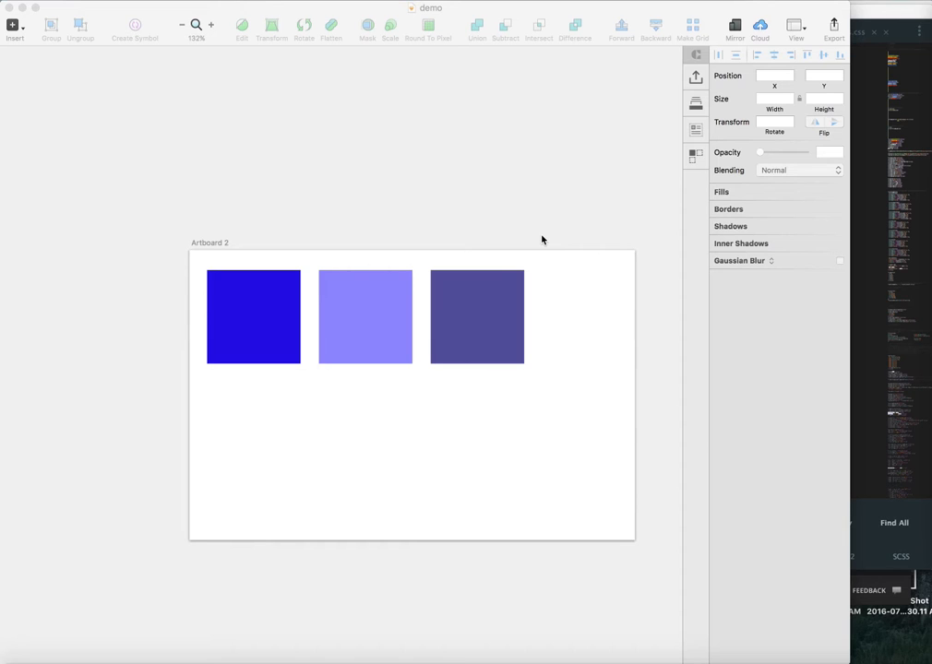
- Compare the hex and RGB fill values of the three squares on Artboard 2
click(259, 294)
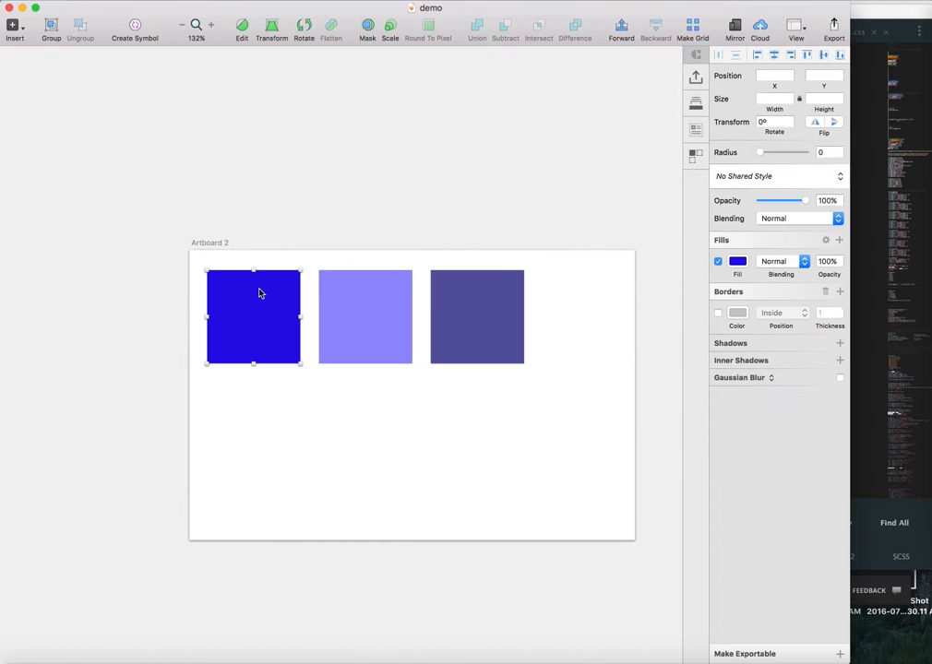
click(737, 262)
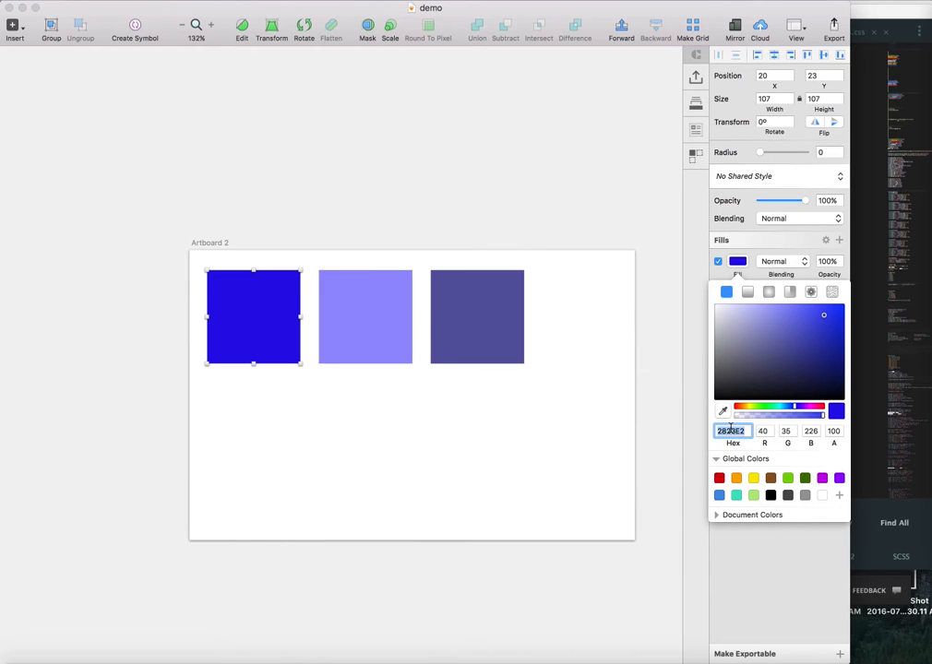
click(350, 322)
click(467, 328)
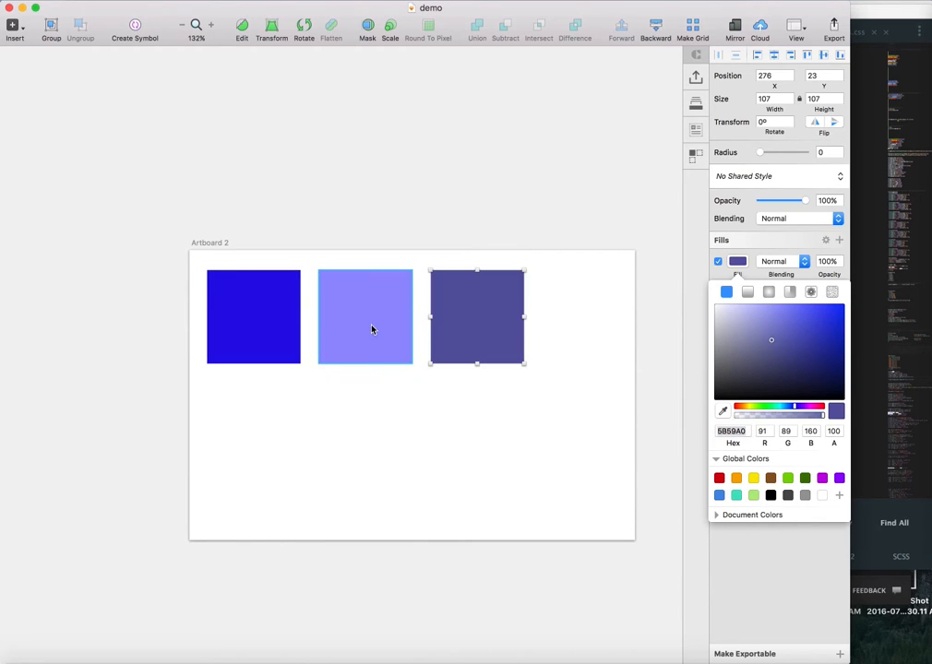
click(371, 329)
click(289, 327)
click(367, 326)
click(477, 324)
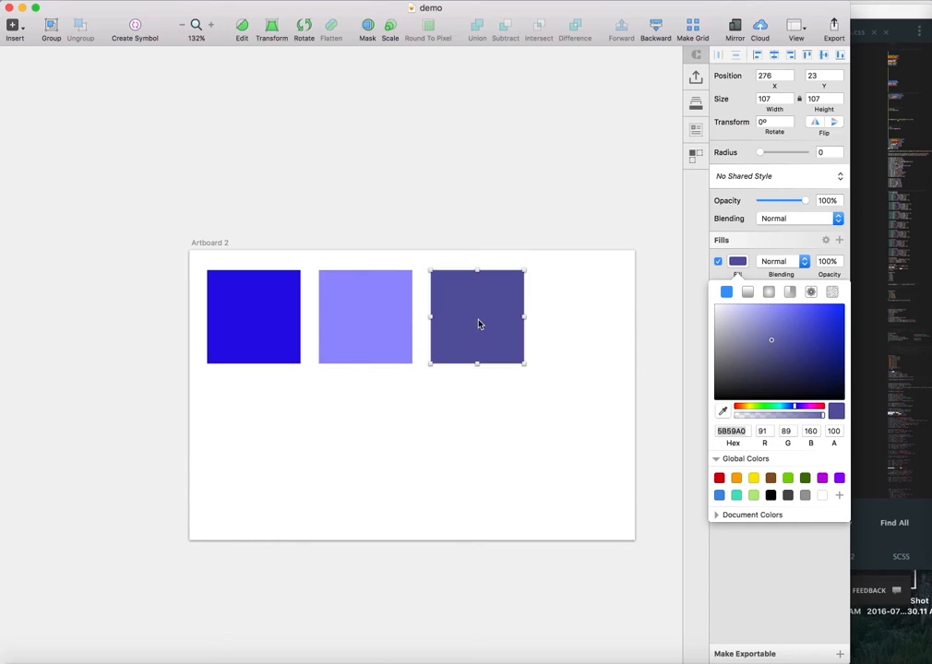
click(728, 431)
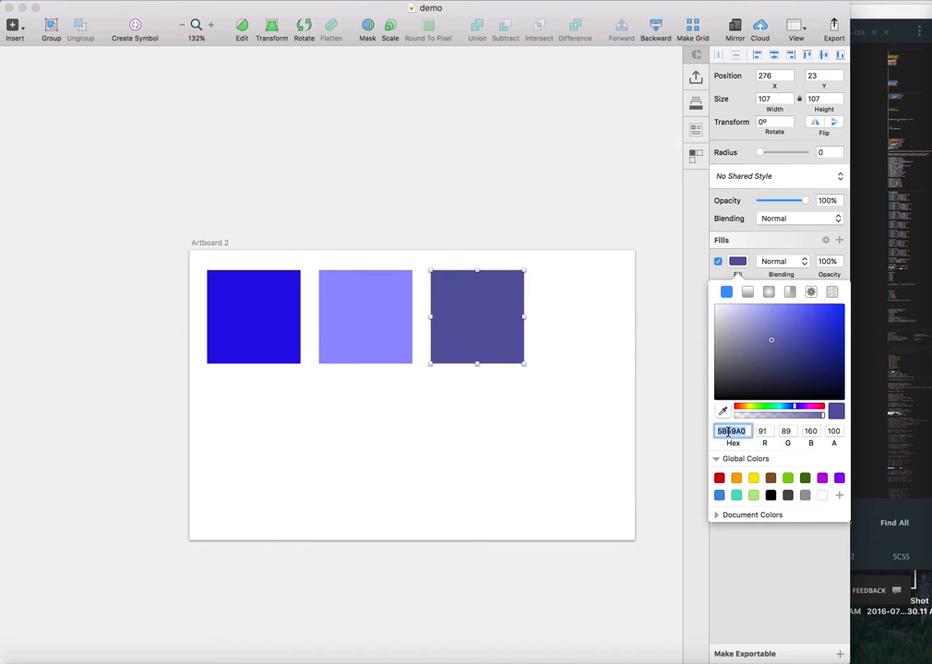
click(379, 338)
click(255, 328)
click(369, 328)
click(497, 330)
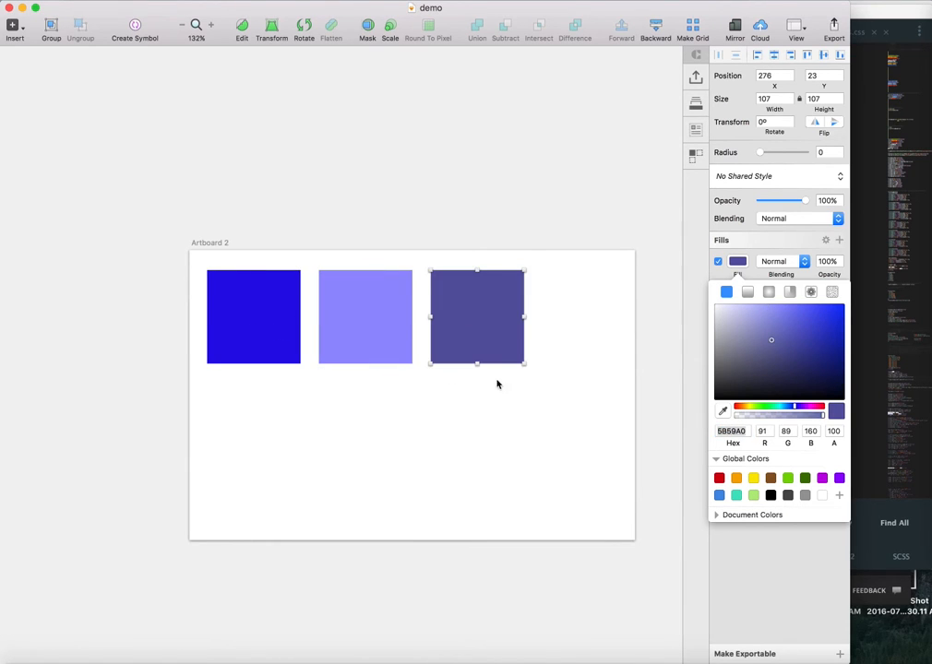
key(Escape)
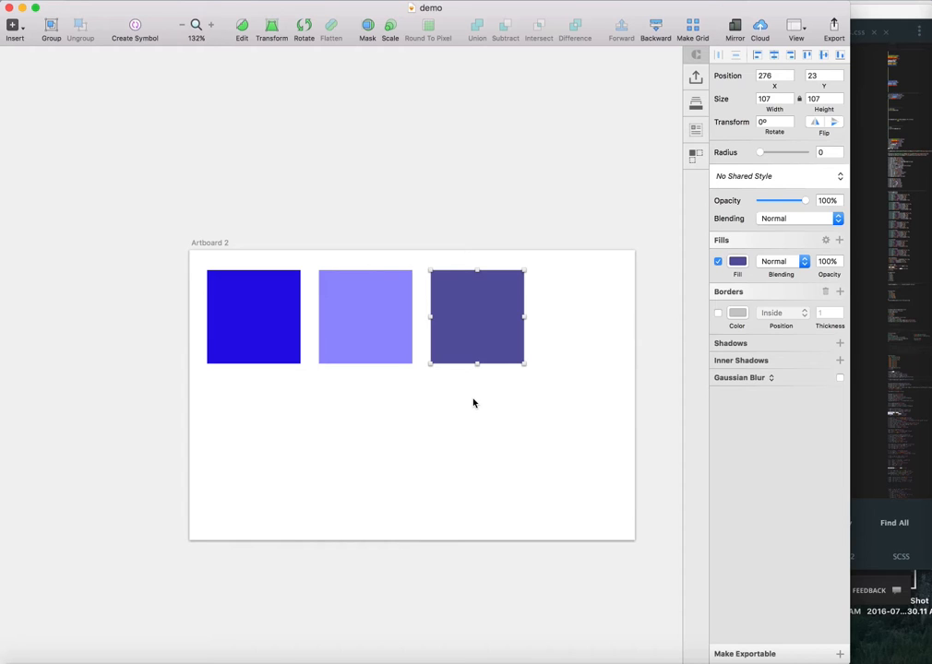
- Check the first square's fill colour values again and deselect the square
click(272, 318)
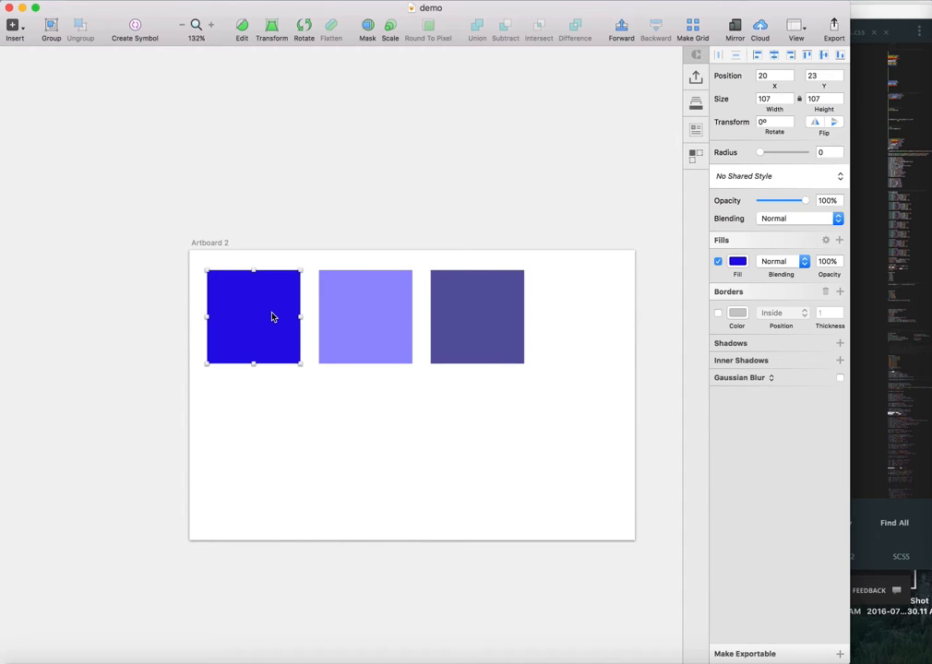
click(737, 262)
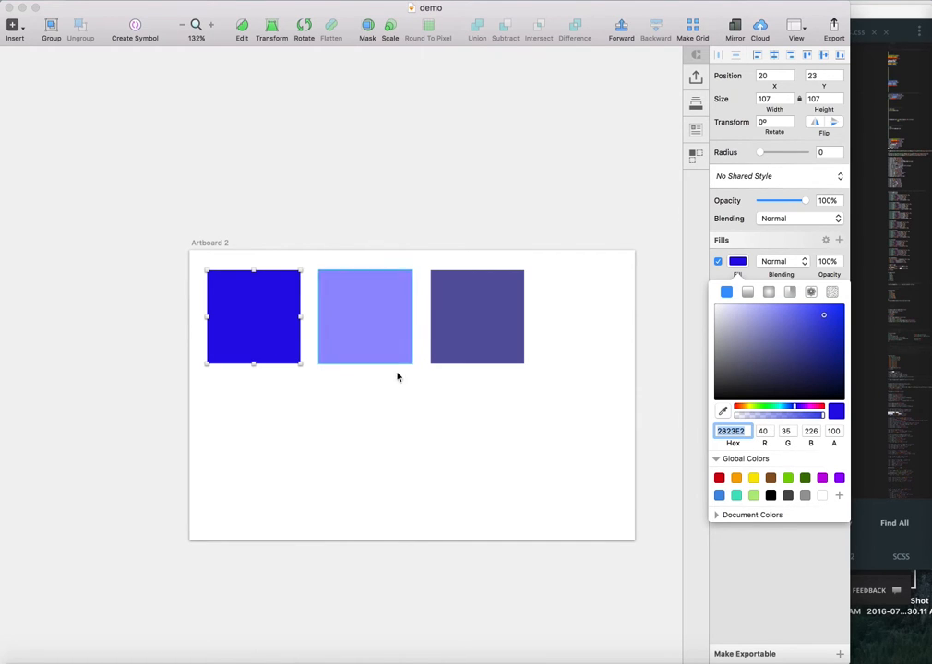
click(297, 379)
click(325, 404)
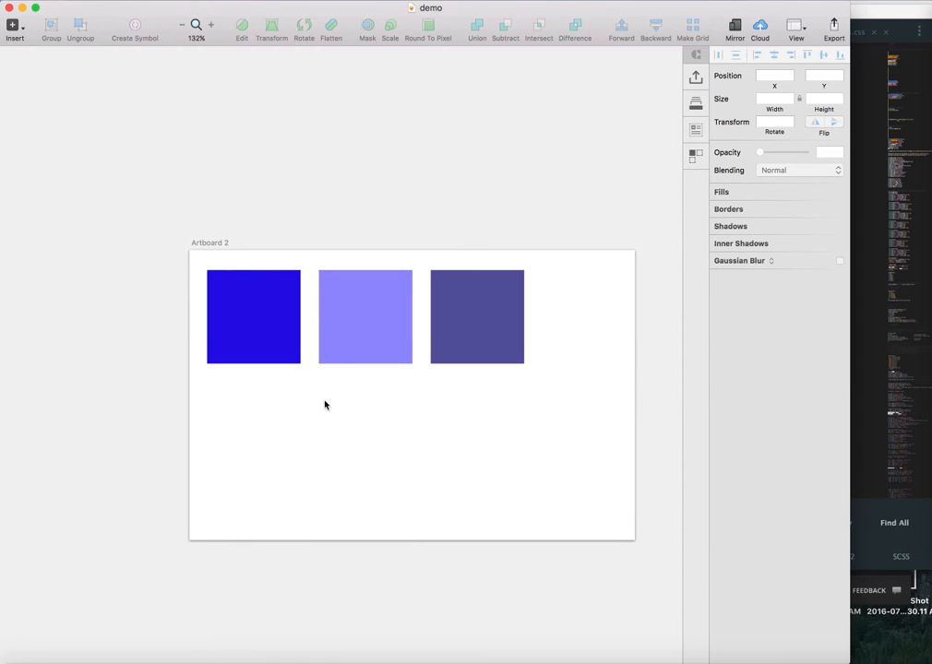
- Switch the colour values of the first square's fill from RGB to HSB
click(249, 317)
click(738, 261)
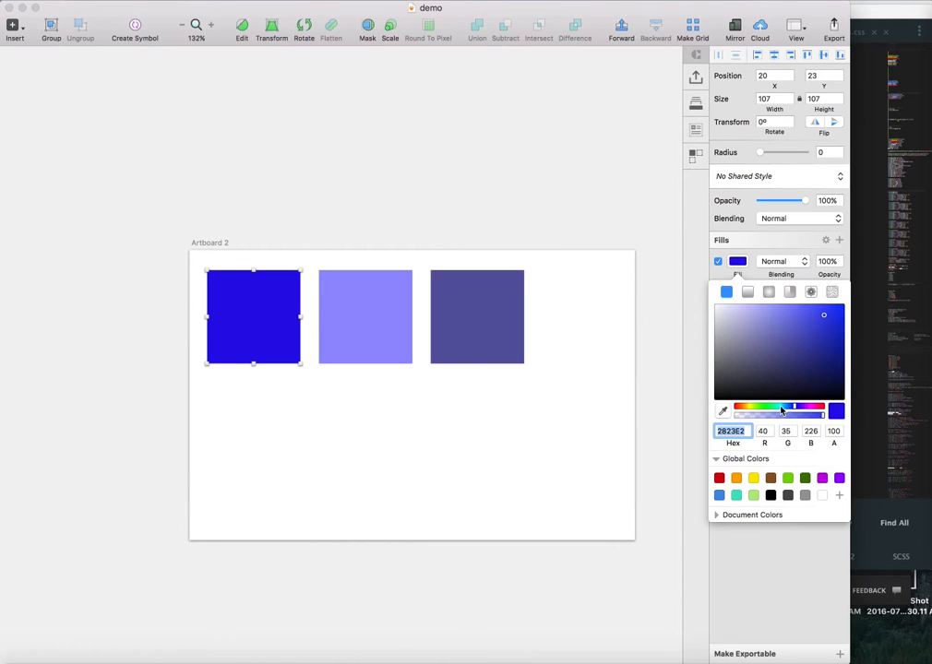
click(764, 444)
click(766, 431)
- Try a hue of 360 on the first square's fill and undo the change
drag(785, 408, 835, 409)
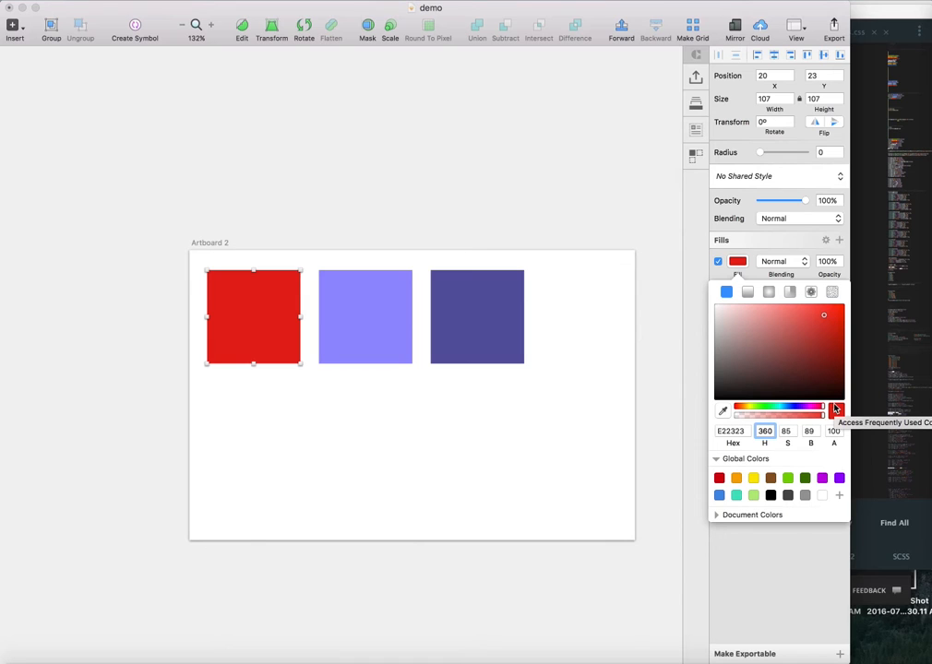
click(537, 459)
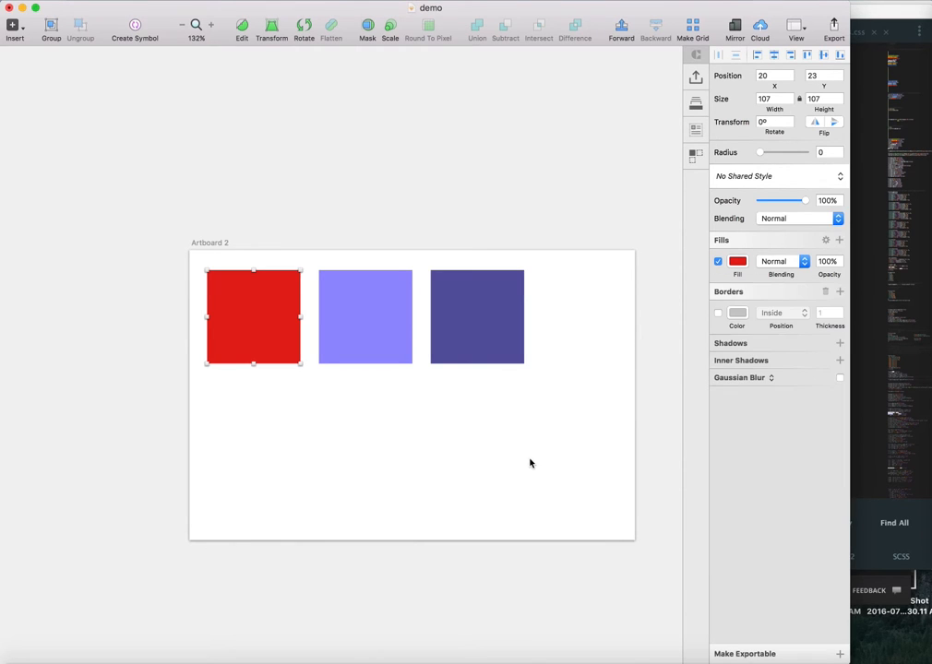
key(super+z)
- Pick a softer blue for the first square's fill with saturation about 62 and brightness about 83
click(737, 262)
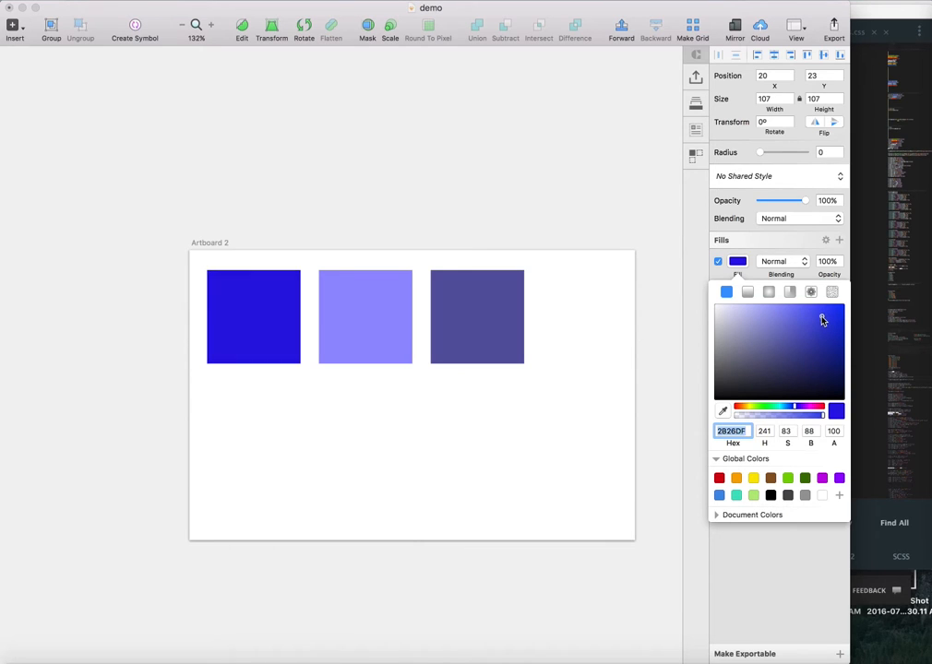
mouse_move(821, 318)
mouse_down()
mouse_move(707, 327)
mouse_move(842, 334)
mouse_move(823, 324)
mouse_up()
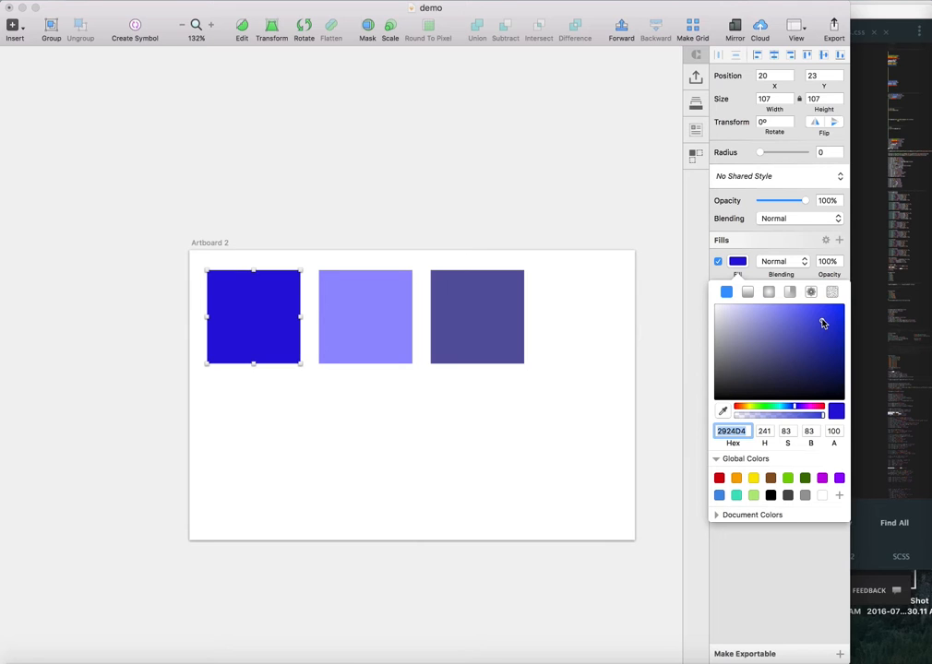
mouse_move(823, 324)
mouse_down()
mouse_move(813, 320)
mouse_move(820, 314)
mouse_move(795, 321)
mouse_move(793, 309)
mouse_move(795, 320)
mouse_up()
- Vary the saturation of the first square's fill through light and vivid tints and leave it at 70
click(784, 430)
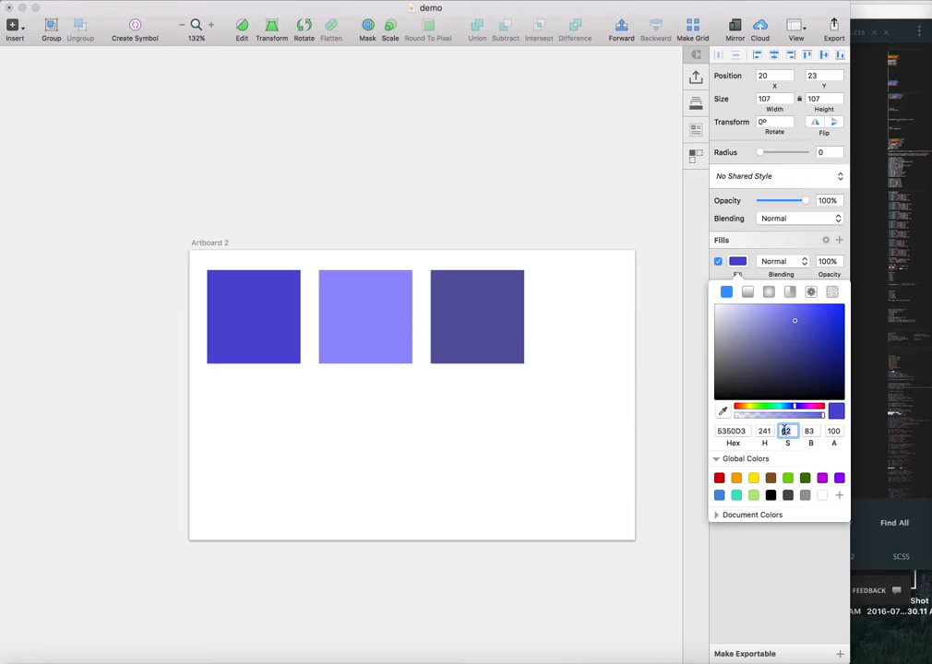
key(shift+Up)
key(shift+Up)
key(shift+Up)
key(shift+Up)
key(shift+Down)
key(shift+Down)
key(shift+Down)
key(shift+Down)
key(shift+Down)
key(shift+Down)
key(shift+Down)
key(shift+Down)
key(shift+Down)
key(shift+Down)
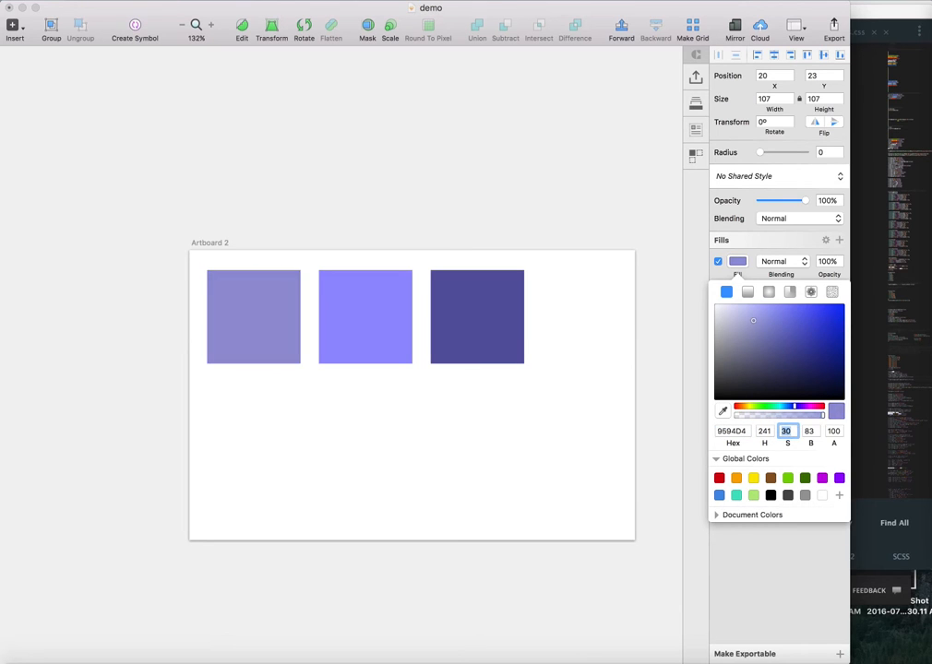
key(shift+Up)
key(shift+Up)
key(shift+Up)
key(shift+Up)
key(shift+Up)
key(shift+Up)
key(shift+Up)
key(shift+Up)
key(shift+Up)
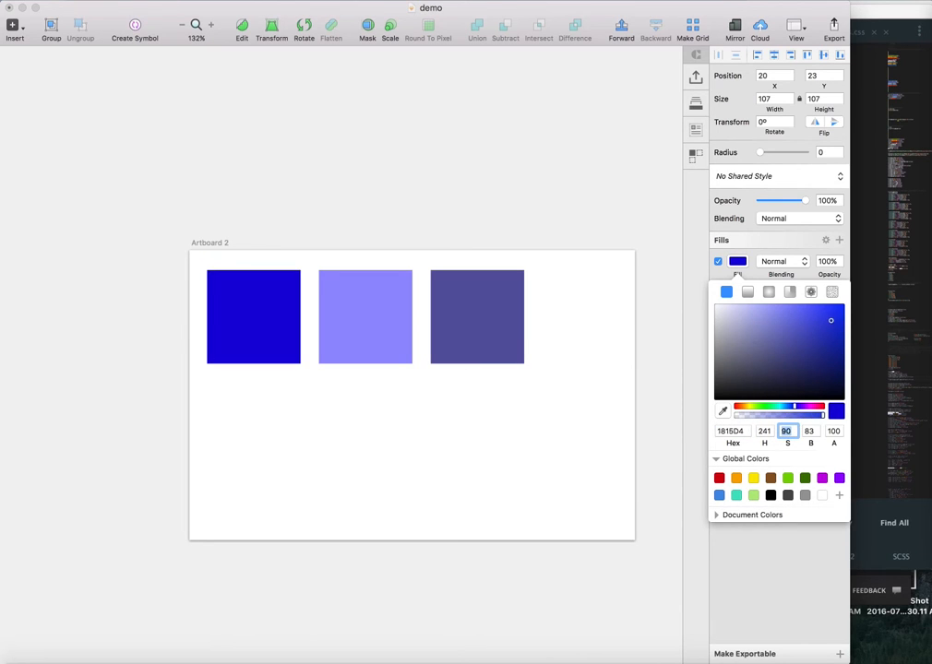
key(shift+Down)
key(shift+Down)
- Vary the brightness of the first square's fill between dark and light and leave it at 80
key(Tab)
key(shift+Up)
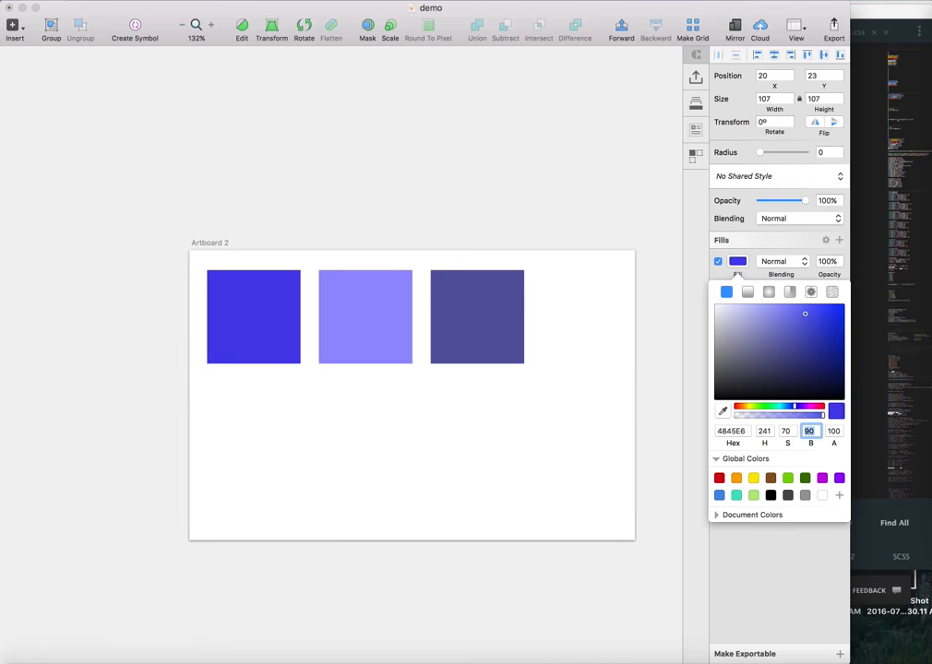
key(shift+Down)
key(shift+Down)
key(shift+Down)
key(shift+Down)
key(shift+Down)
key(shift+Down)
key(shift+Down)
key(shift+Down)
key(shift+Down)
key(shift+Down)
key(shift+Up)
key(shift+Up)
key(shift+Up)
key(shift+Up)
key(shift+Up)
key(shift+Up)
key(shift+Up)
key(shift+Up)
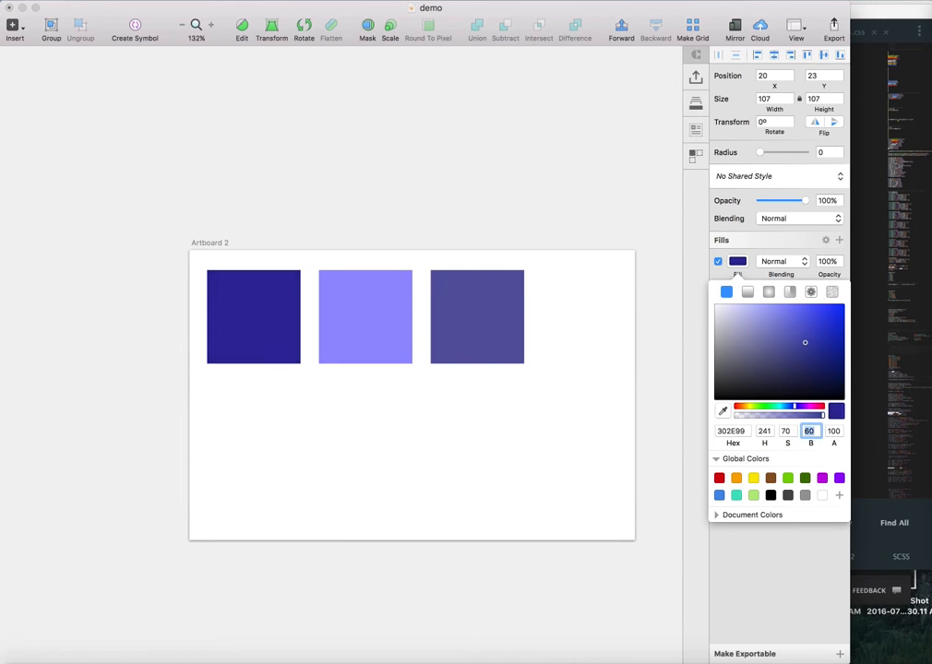
- Set the saturation of the first square's fill to 60 and close the colour picker
key(shift+Tab)
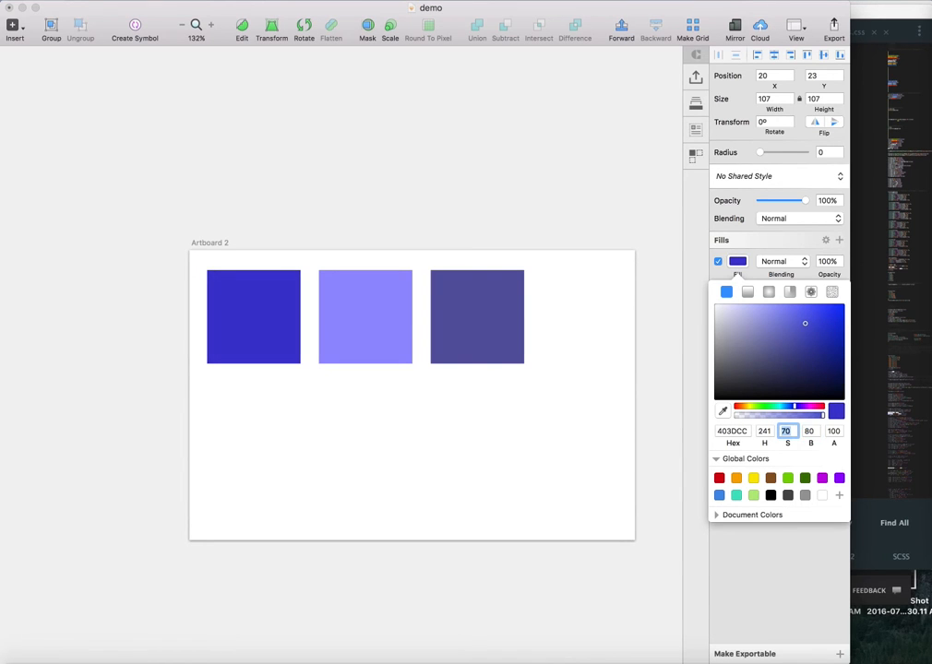
key(shift+Tab)
key(Tab)
key(shift+Up)
key(shift+Up)
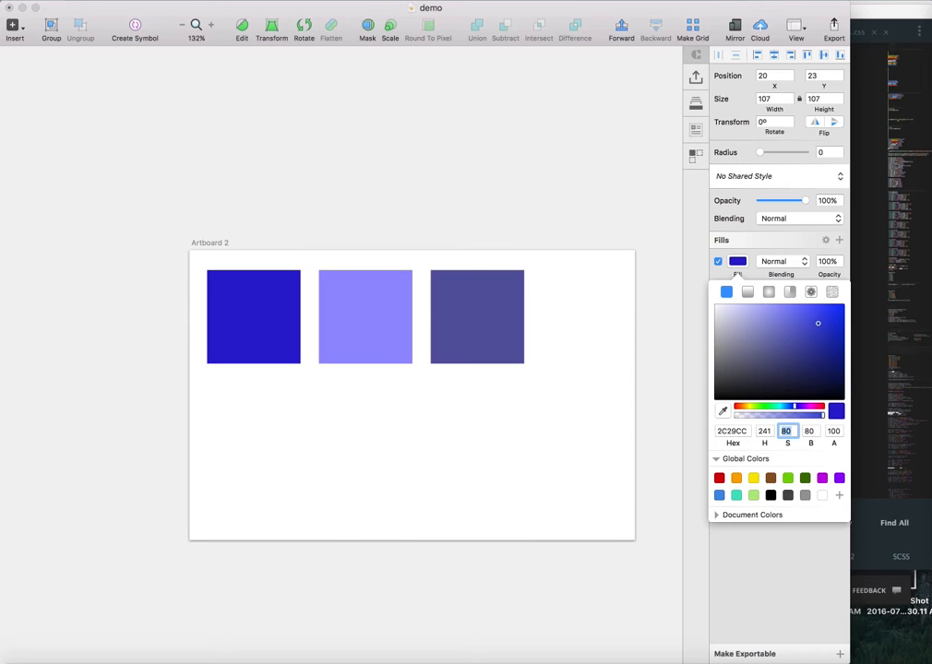
key(shift+Down)
key(shift+Down)
key(shift+Down)
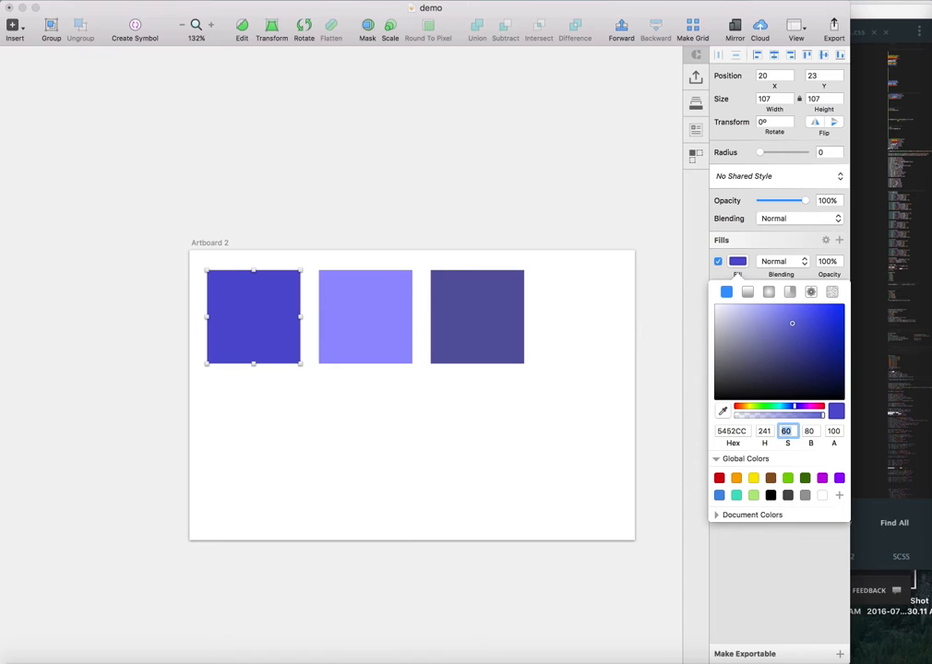
click(483, 448)
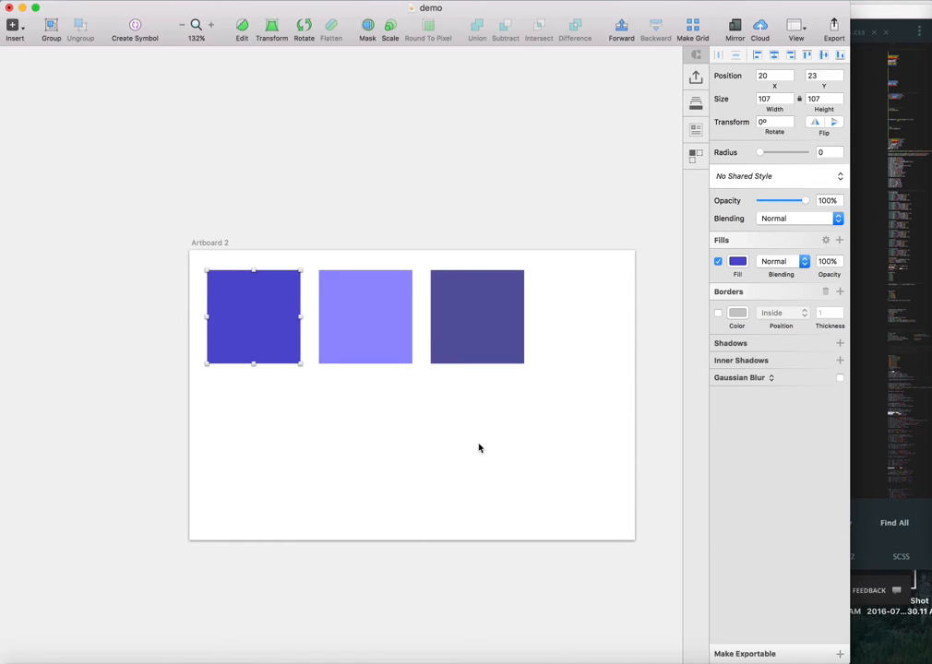
- Compare the HSB fill values of the three squares on Artboard 2
click(737, 261)
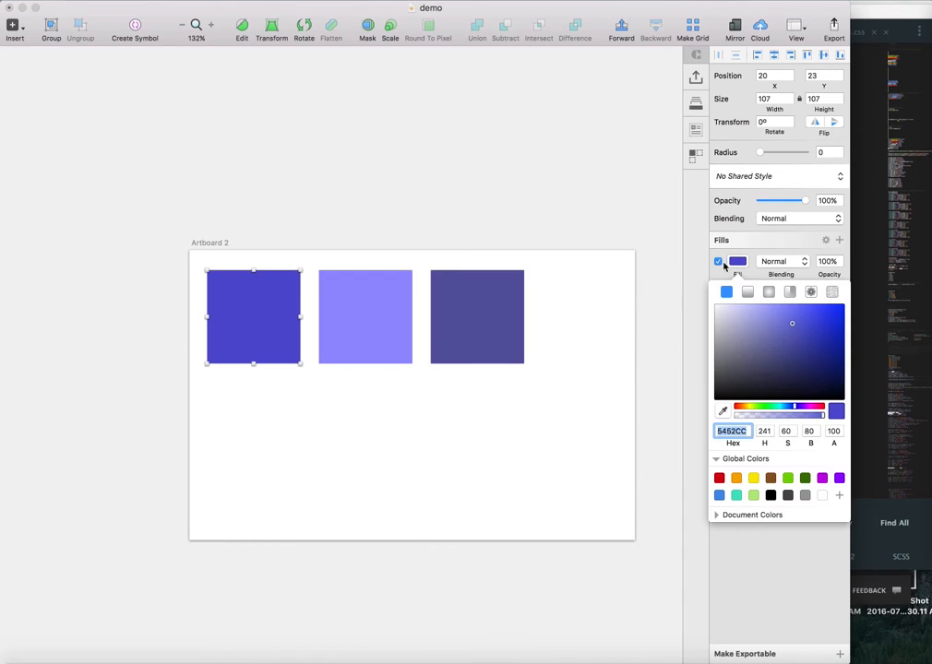
click(364, 334)
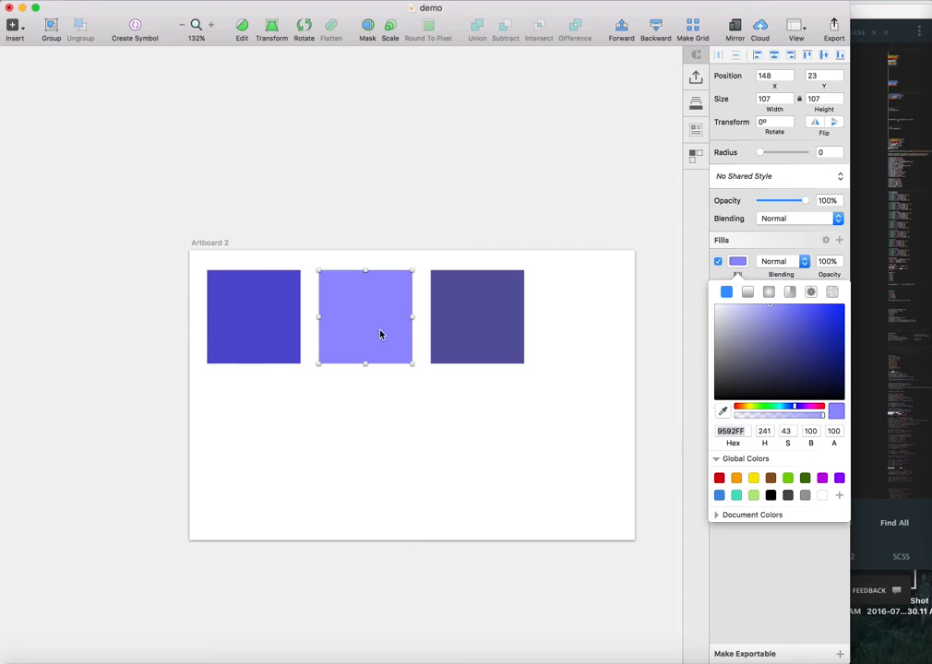
click(492, 332)
click(351, 336)
click(260, 334)
click(403, 327)
click(492, 328)
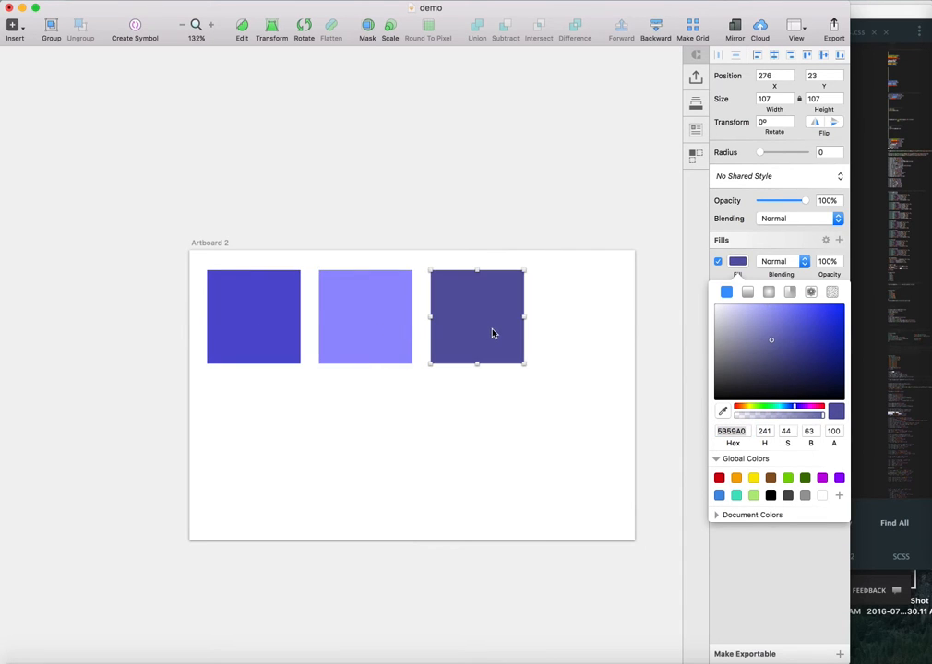
click(383, 334)
click(253, 334)
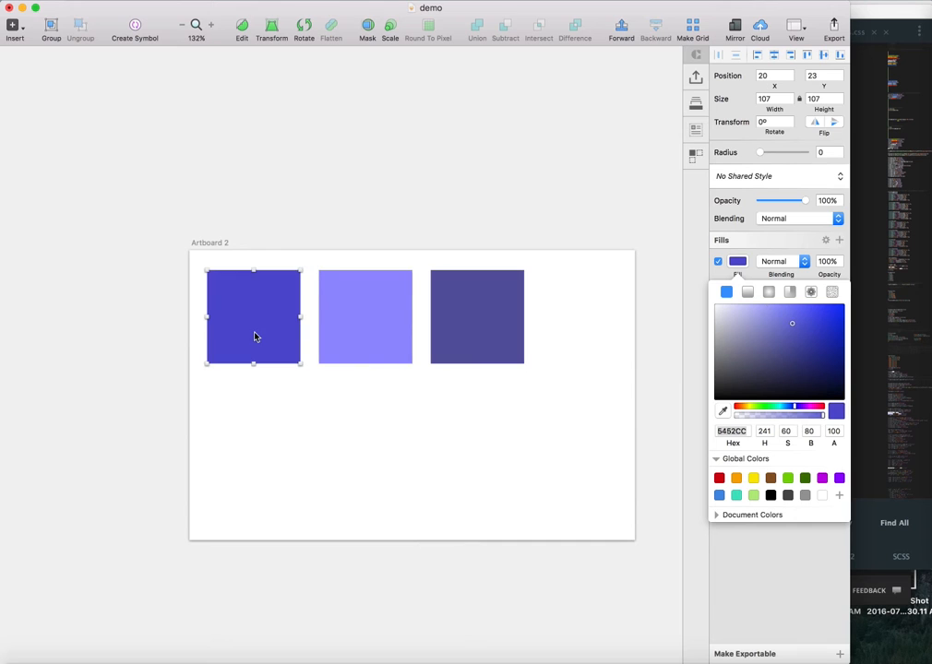
click(377, 334)
click(498, 329)
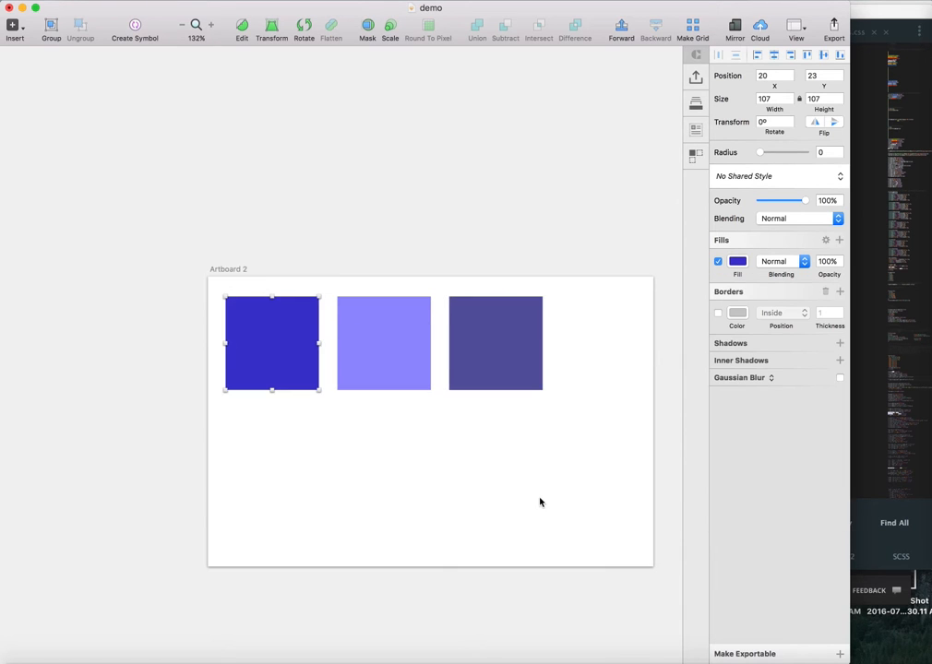
- Open the library of shared colours next to the gray layout mock-up on the artboard with the logo
scroll(541, 501, down, 4)
scroll(541, 501, down, 6)
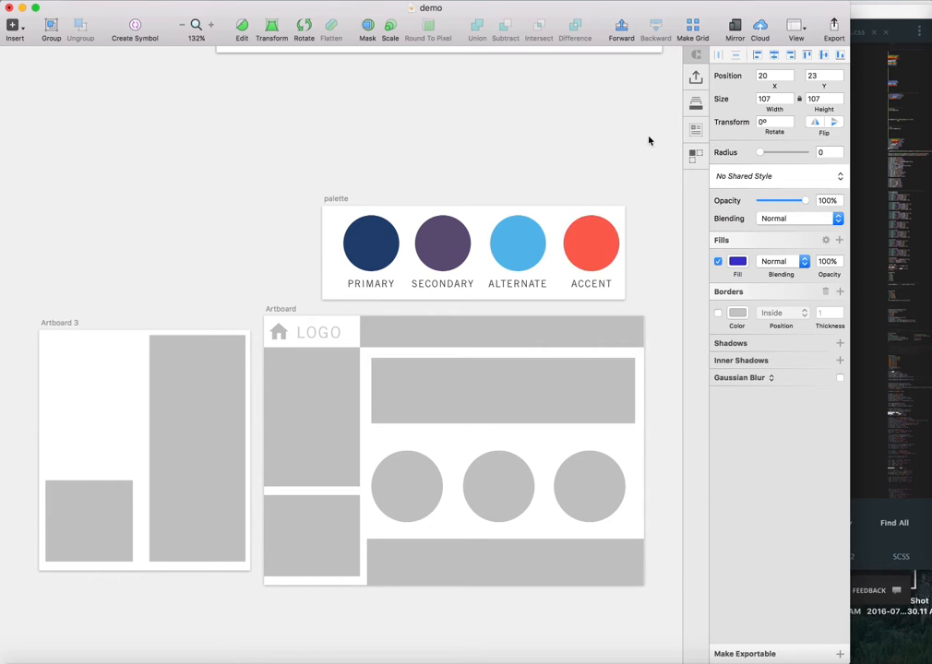
click(695, 102)
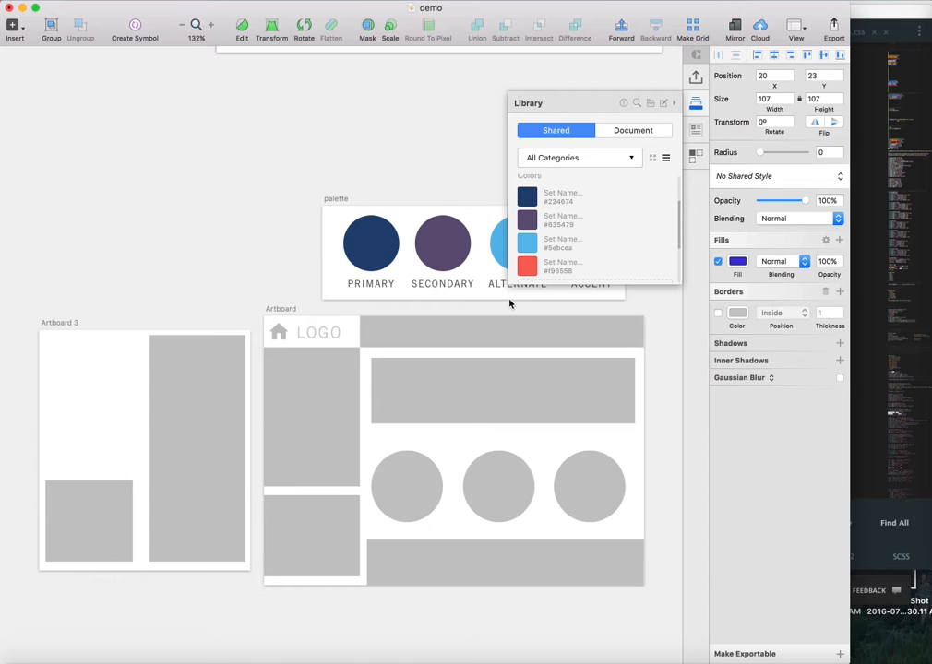
scroll(492, 327, down, 1)
scroll(492, 328, right, 1)
scroll(492, 328, down, 3)
scroll(492, 328, right, 2)
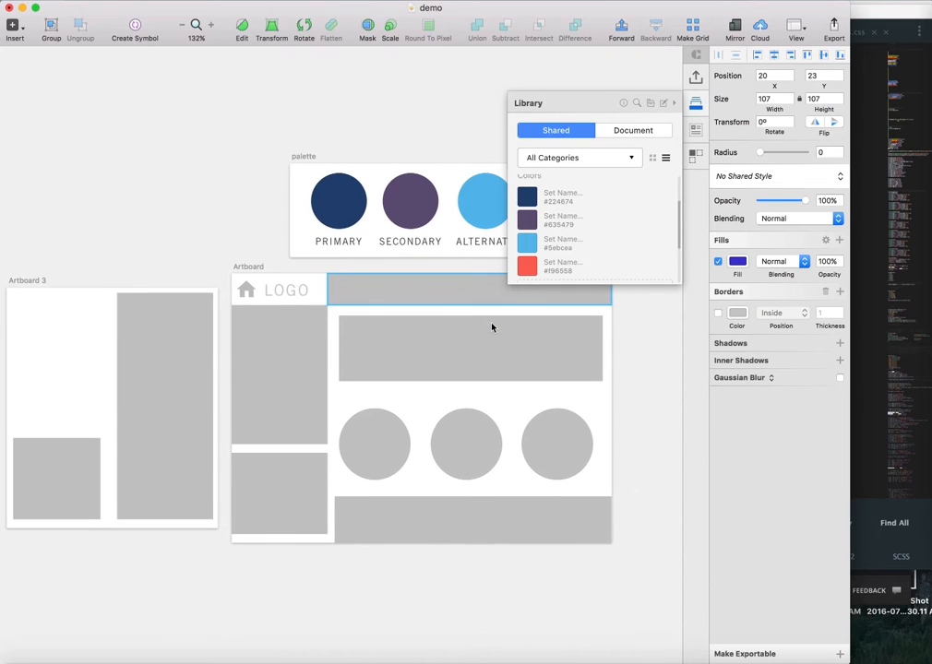
scroll(424, 358, left, 2)
- Fill the two gray sidebar rectangles beneath the logo with the shared colour #224674
click(423, 357)
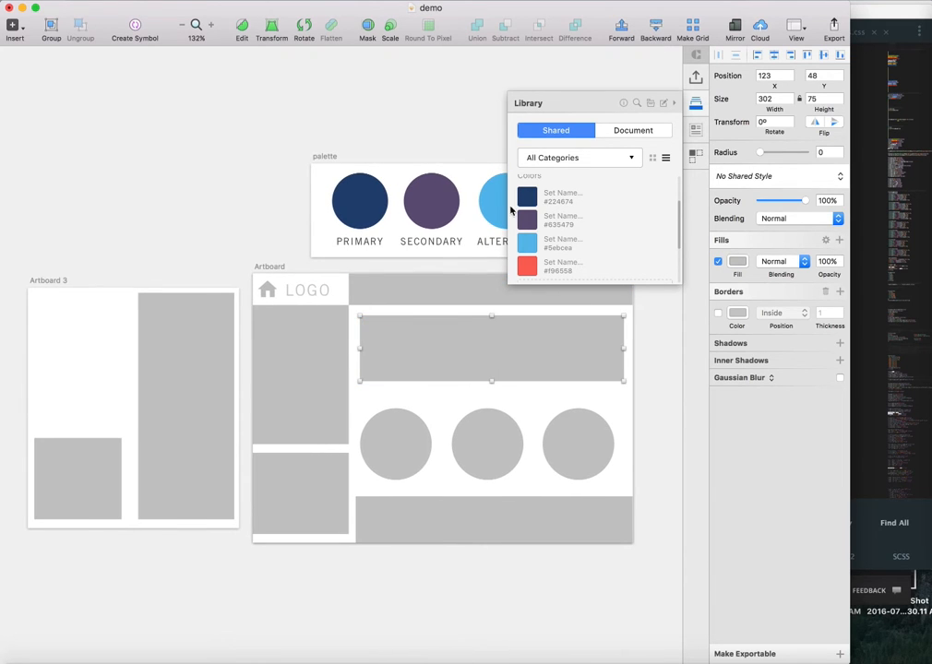
click(317, 368)
click(531, 197)
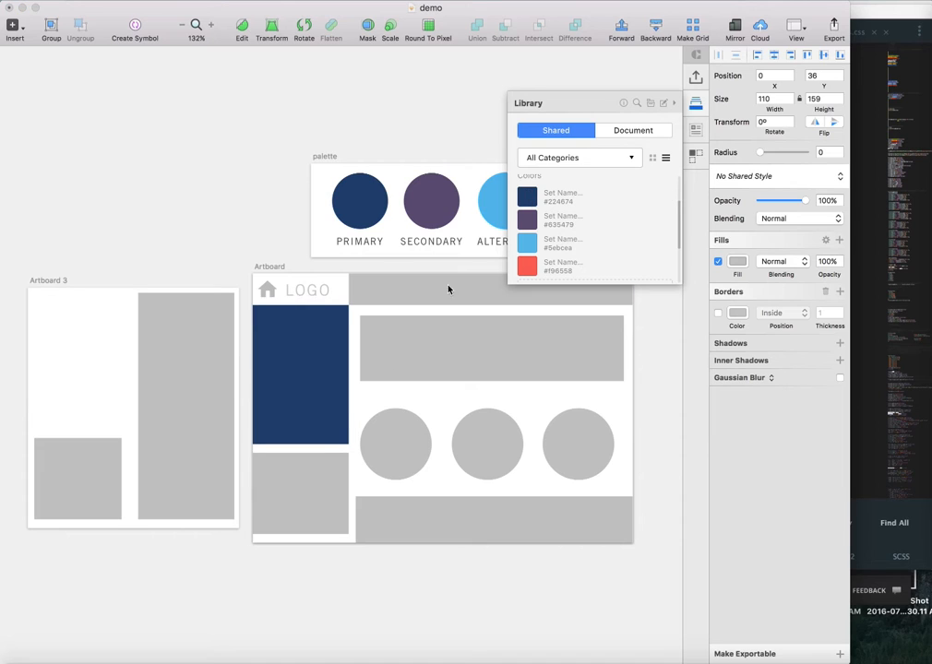
click(309, 482)
click(531, 196)
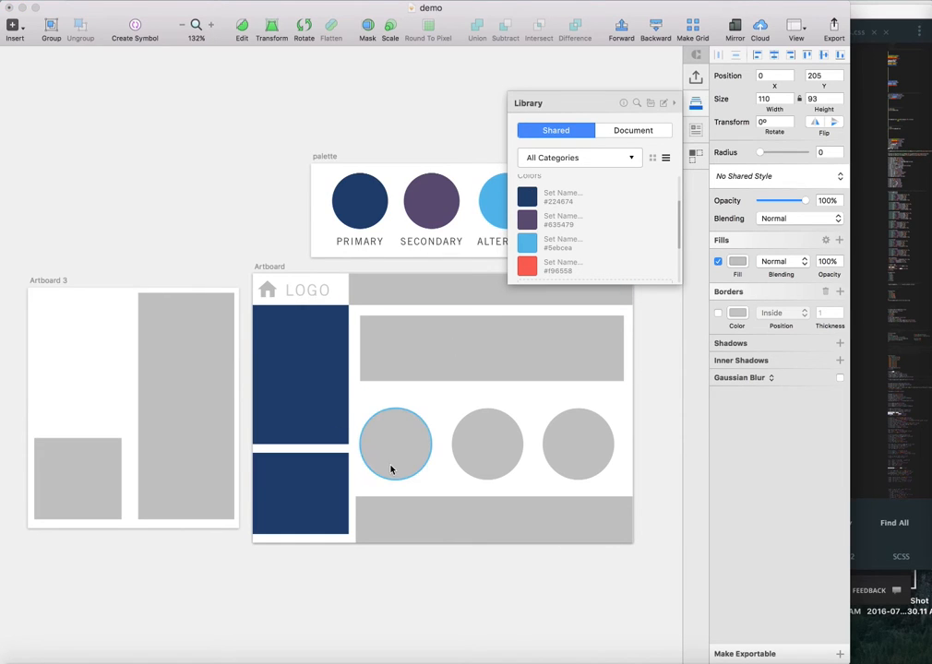
- Change the lower sidebar rectangle's fill to a lighter shade of the same blue, #72AFFF
click(320, 506)
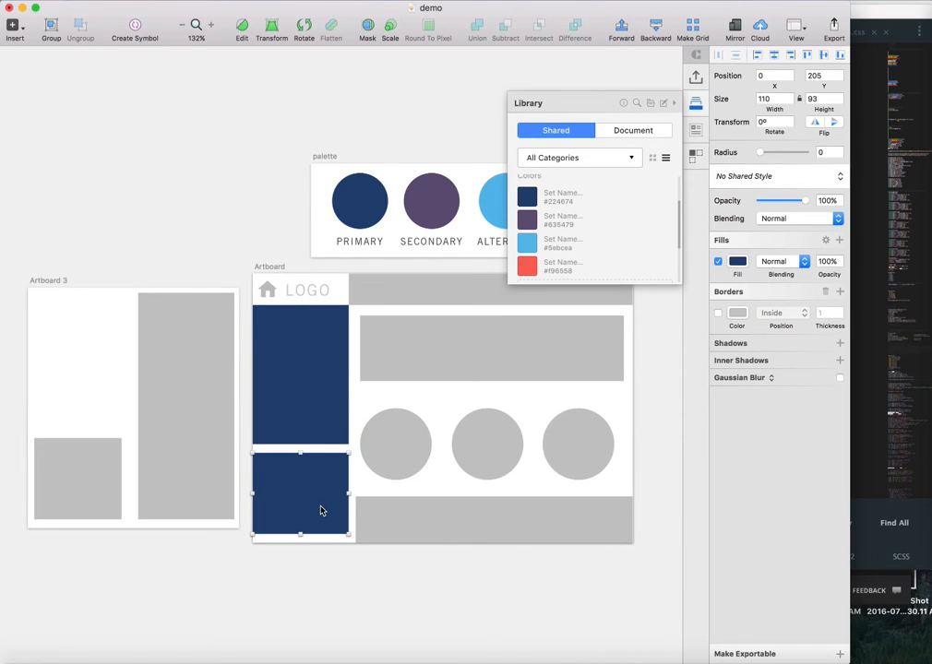
click(738, 261)
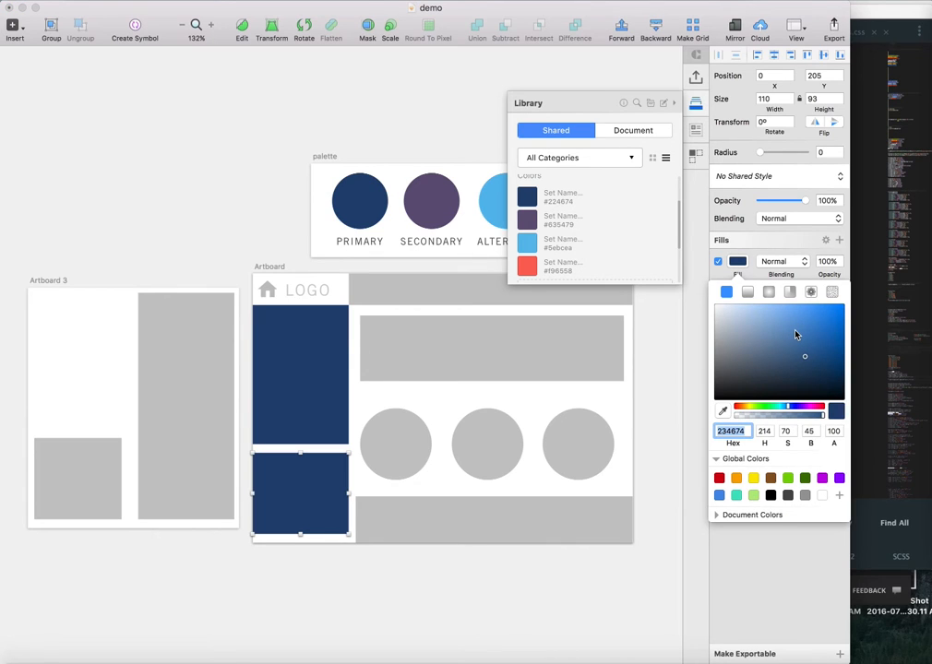
drag(796, 335, 789, 301)
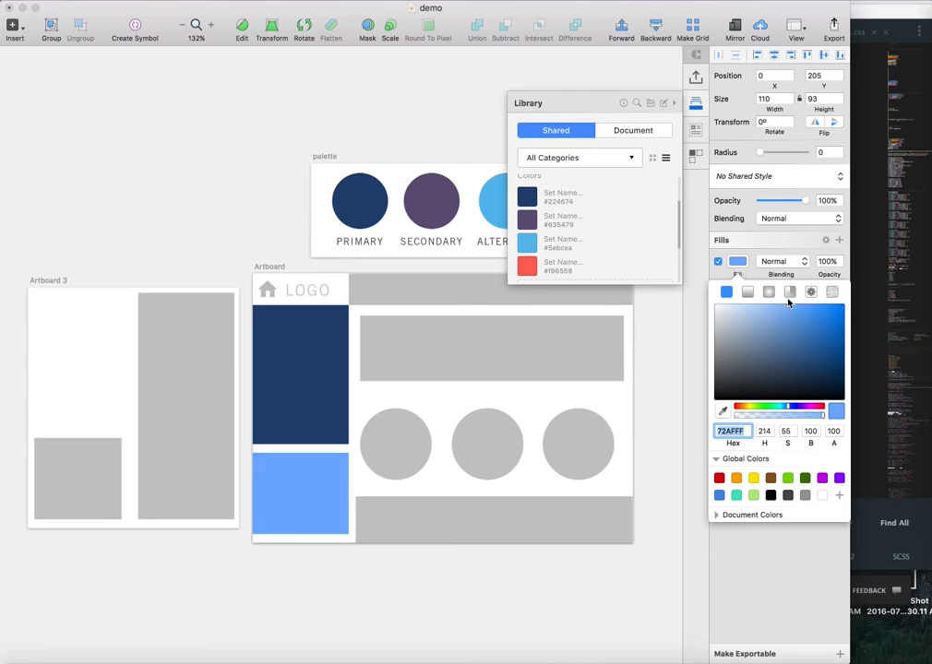
- Fill the wide gray banner rectangle above the three circles with the shared colour #5ebcea
click(448, 367)
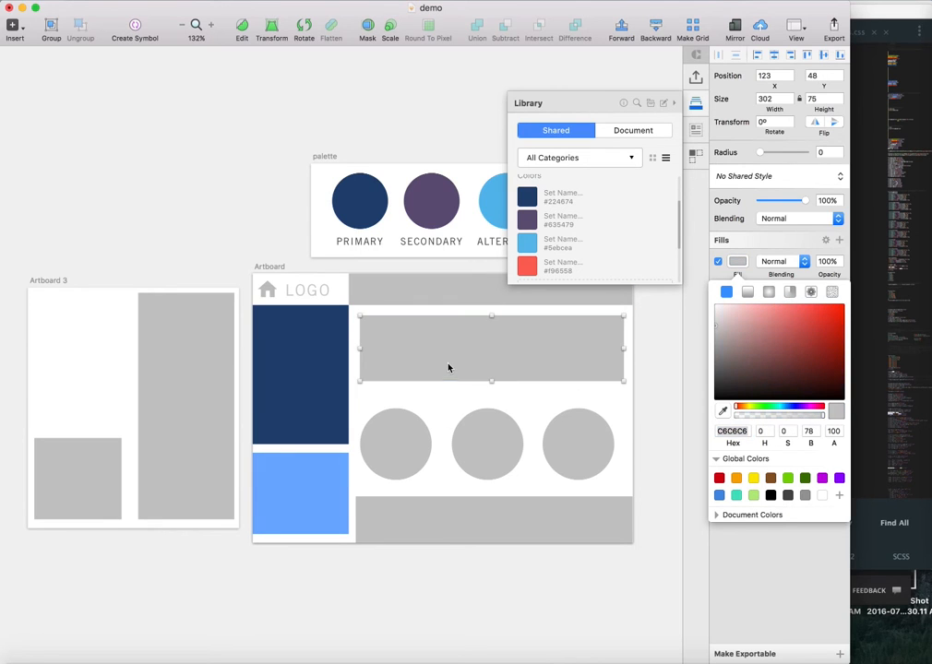
click(527, 247)
scroll(484, 264, right, 5)
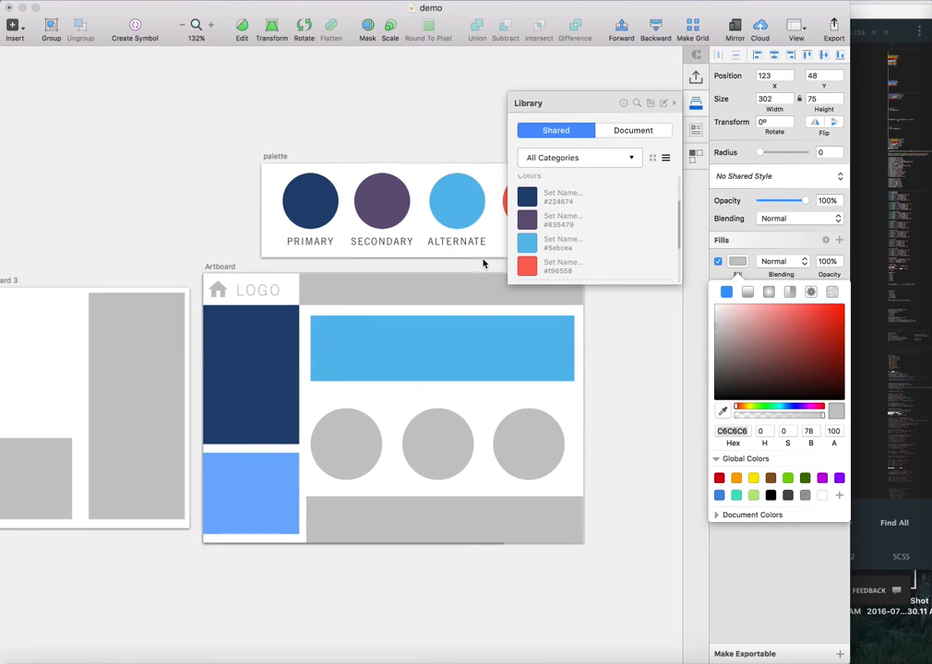
- Fill all three gray circles below the banner with the shared colour #f96558
click(364, 433)
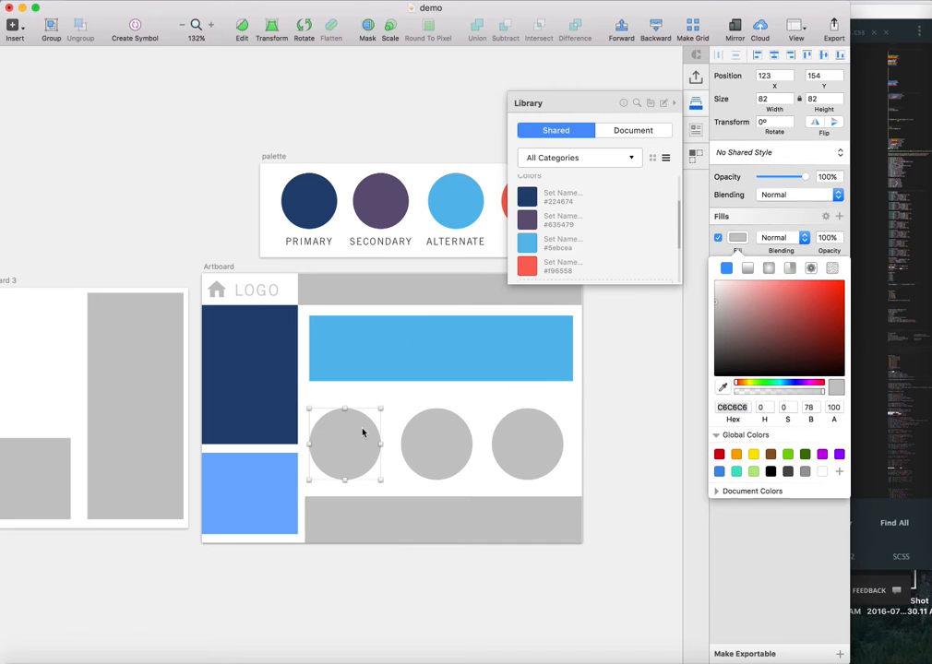
shift+click(420, 440)
shift+click(522, 441)
click(527, 266)
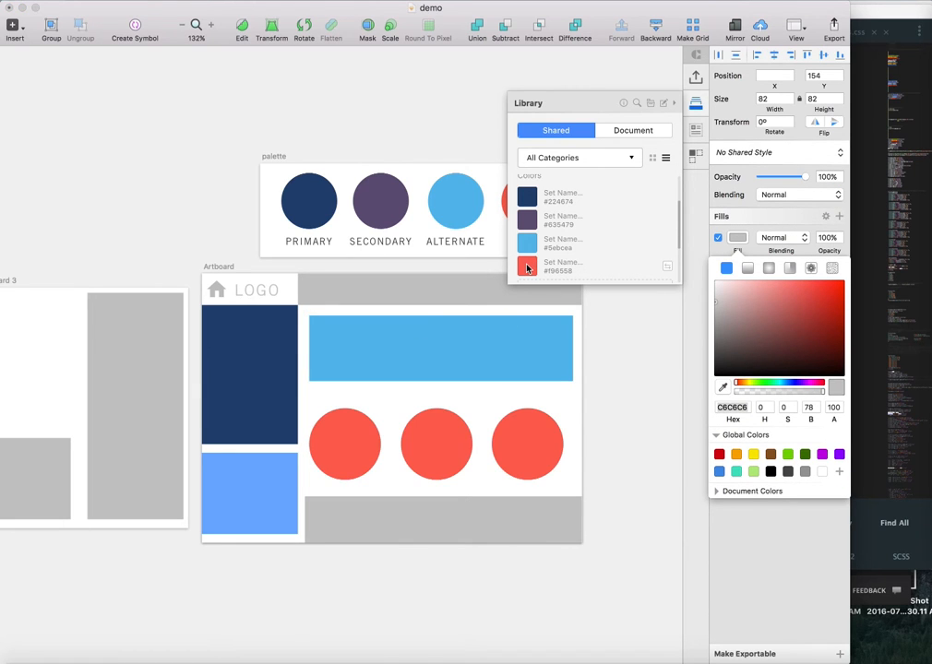
scroll(598, 416, right, 8)
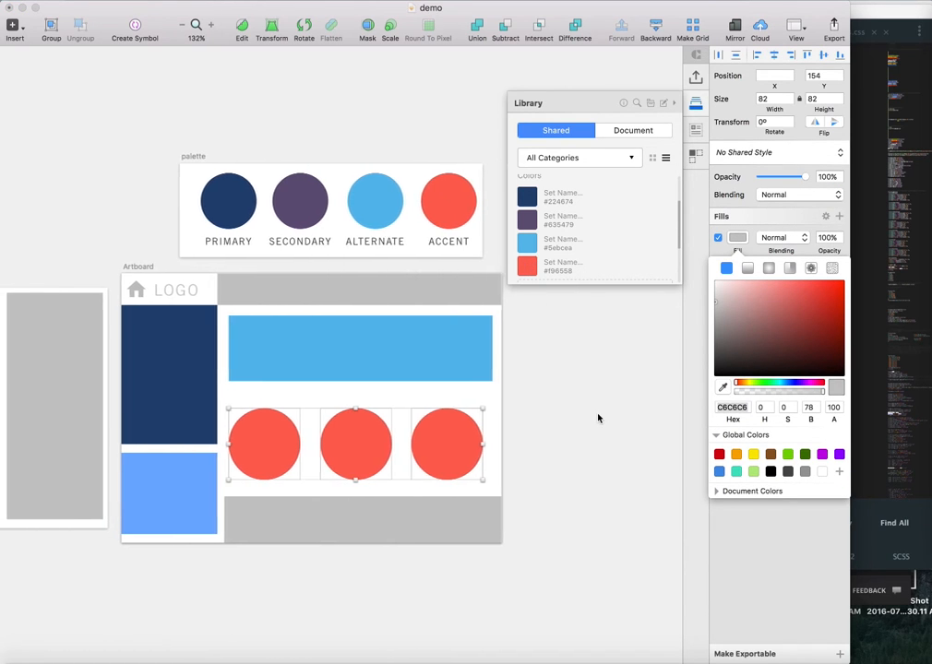
click(598, 418)
- Change the third layout circle's fill to a pale shade of the accent red, #E9C2BE
click(475, 445)
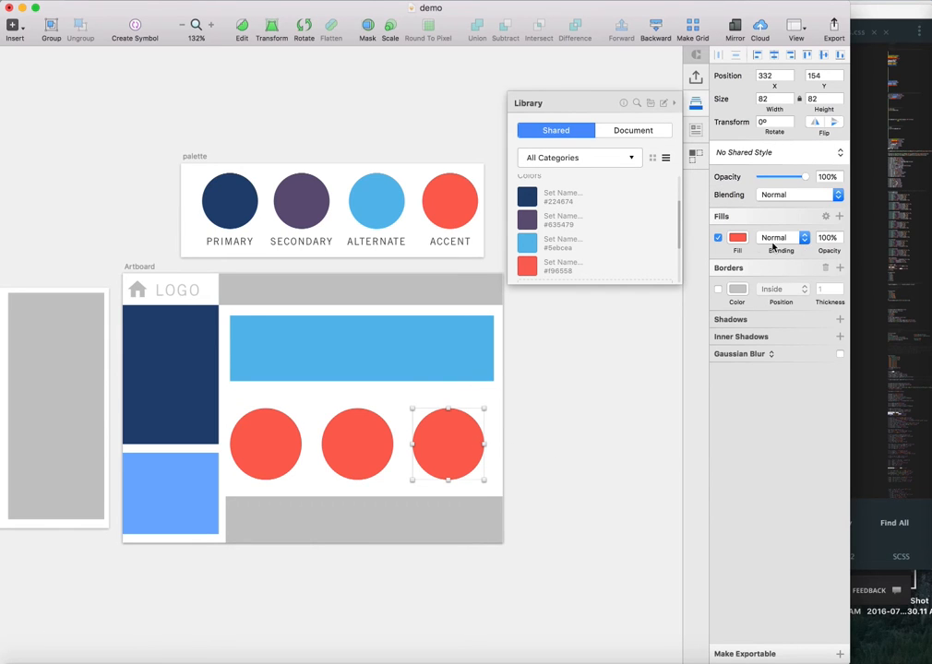
click(737, 238)
click(800, 306)
click(738, 292)
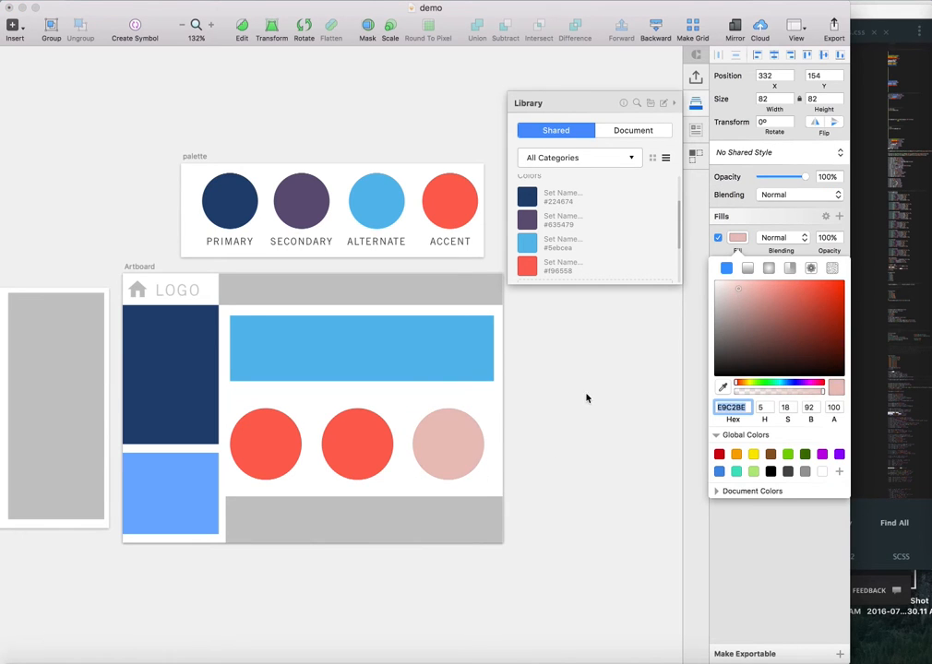
- Change the middle layout circle's fill to a dark shade of the accent red
click(339, 441)
click(737, 237)
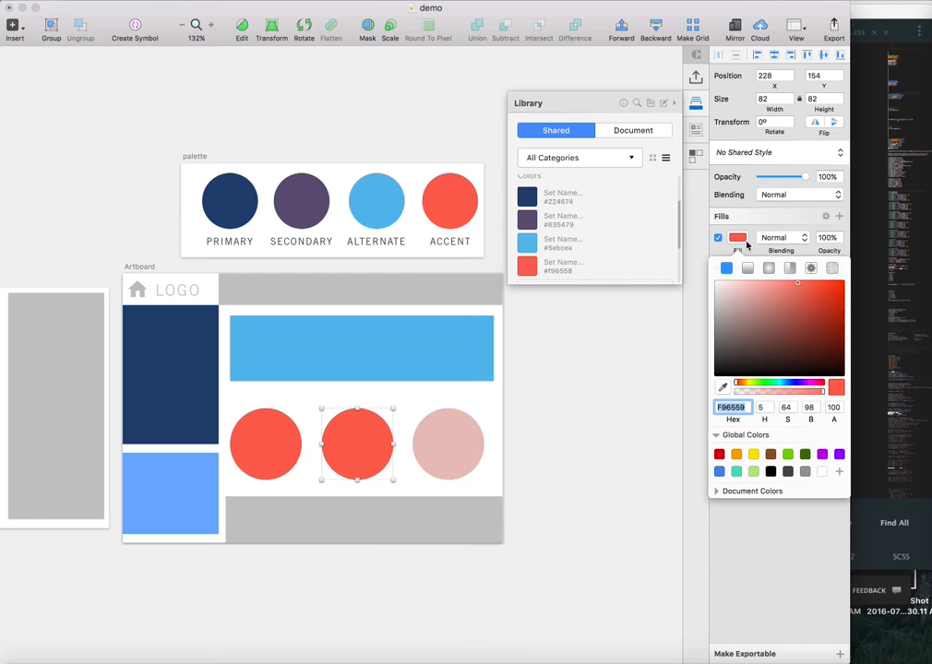
click(809, 334)
- Fill the tall gray rectangle on Artboard 3 with the shared colour #635479
scroll(595, 428, left, 6)
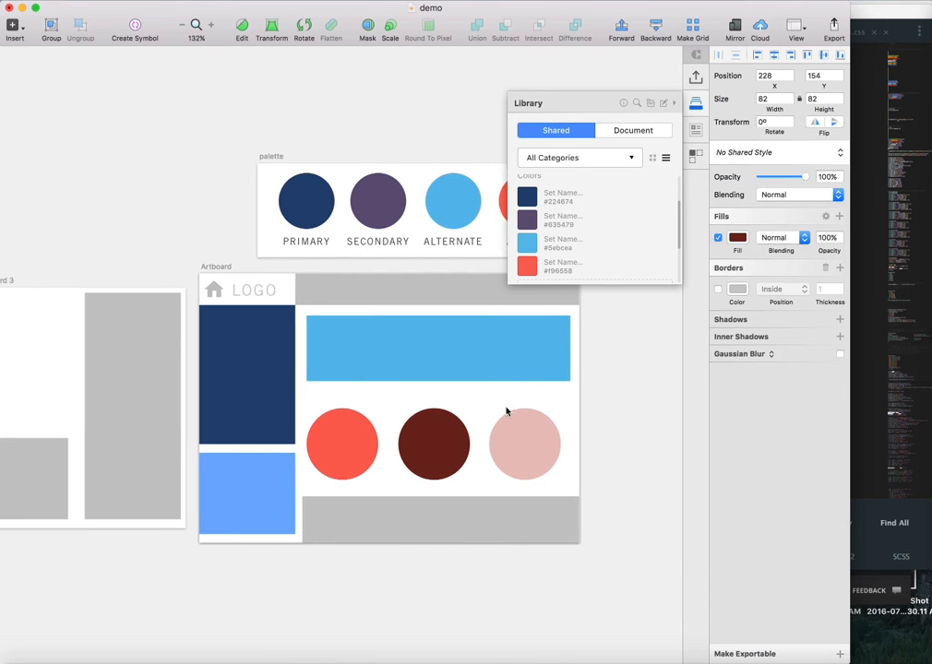
click(124, 403)
click(526, 219)
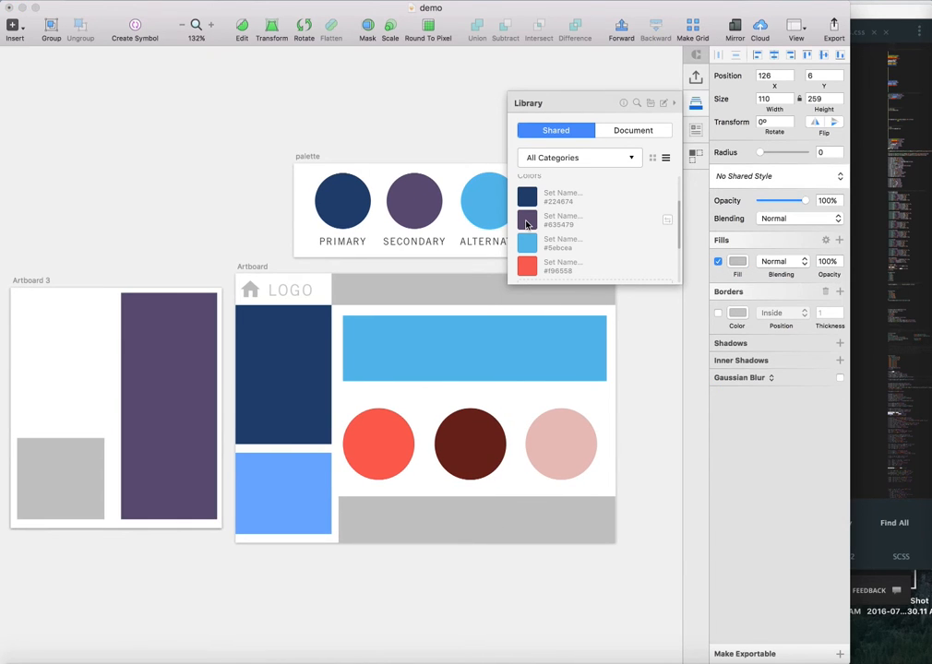
click(651, 387)
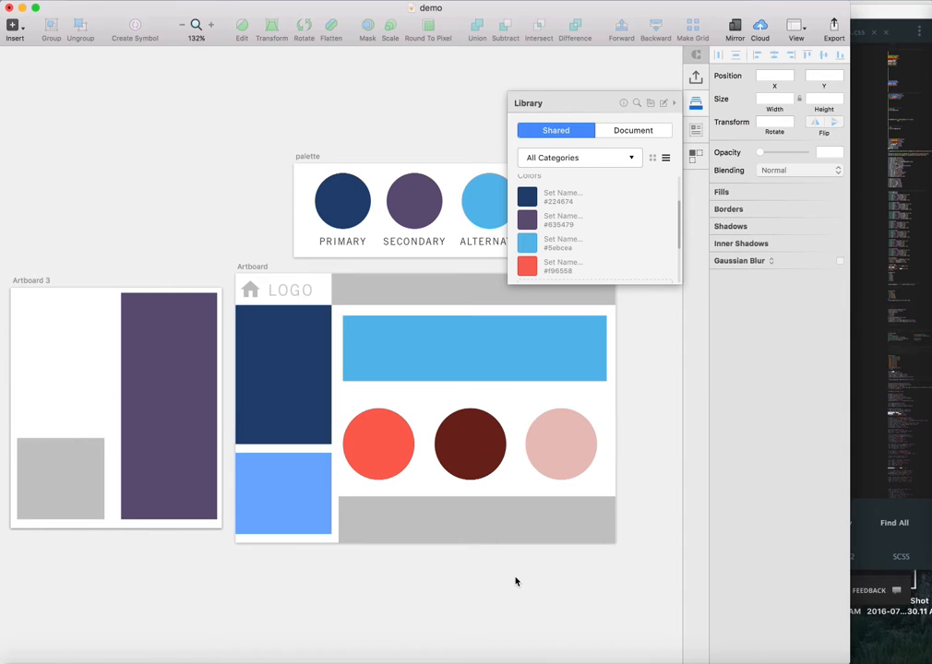
- Fill the gray footer rectangle below the three circles with the shared colour #224674
click(459, 514)
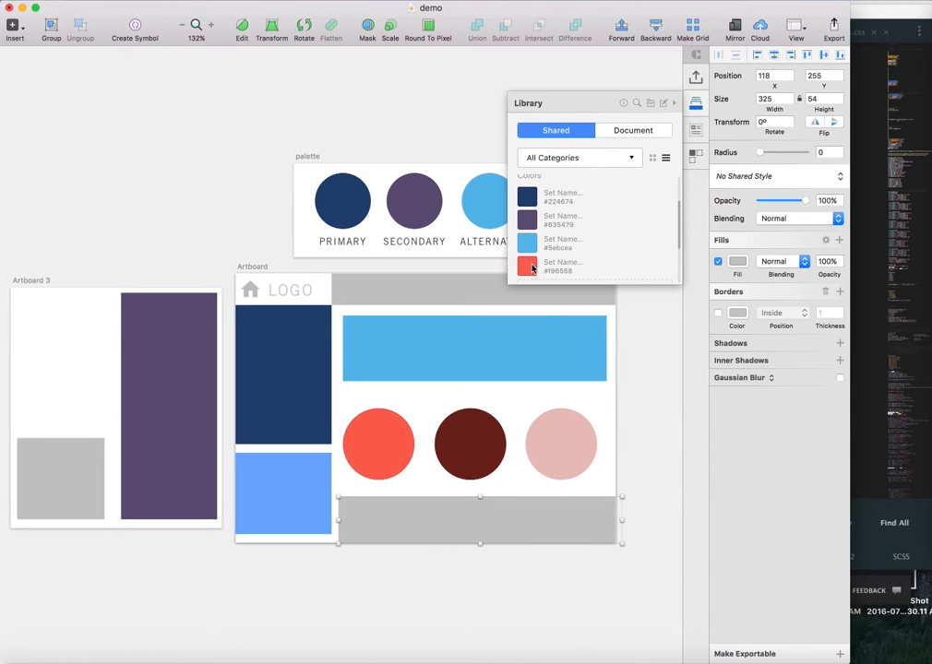
click(527, 197)
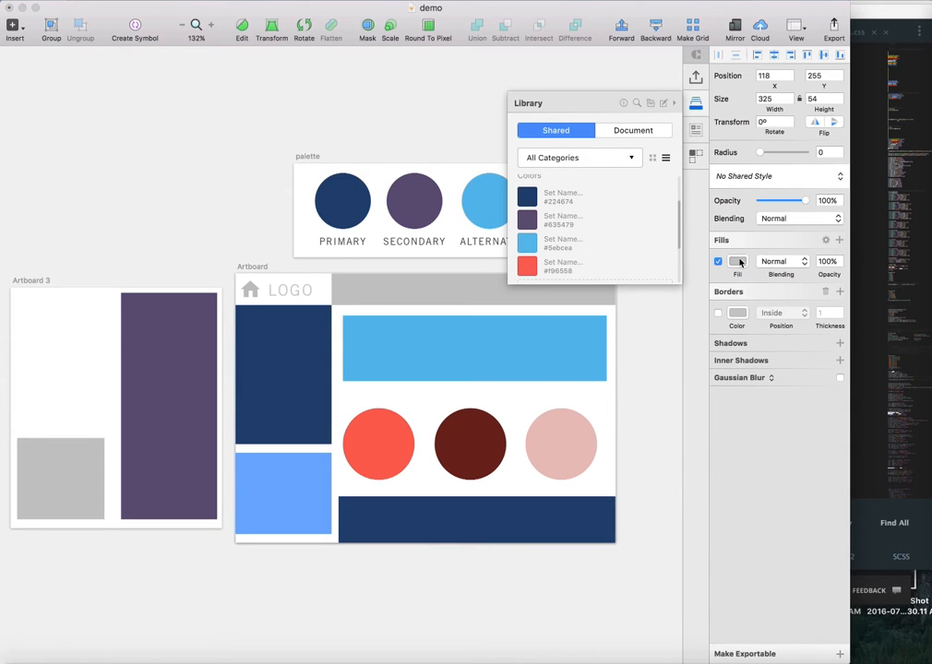
- Change the footer rectangle's fill to a brighter, more saturated shade of the primary blue
click(606, 485)
click(584, 515)
click(736, 259)
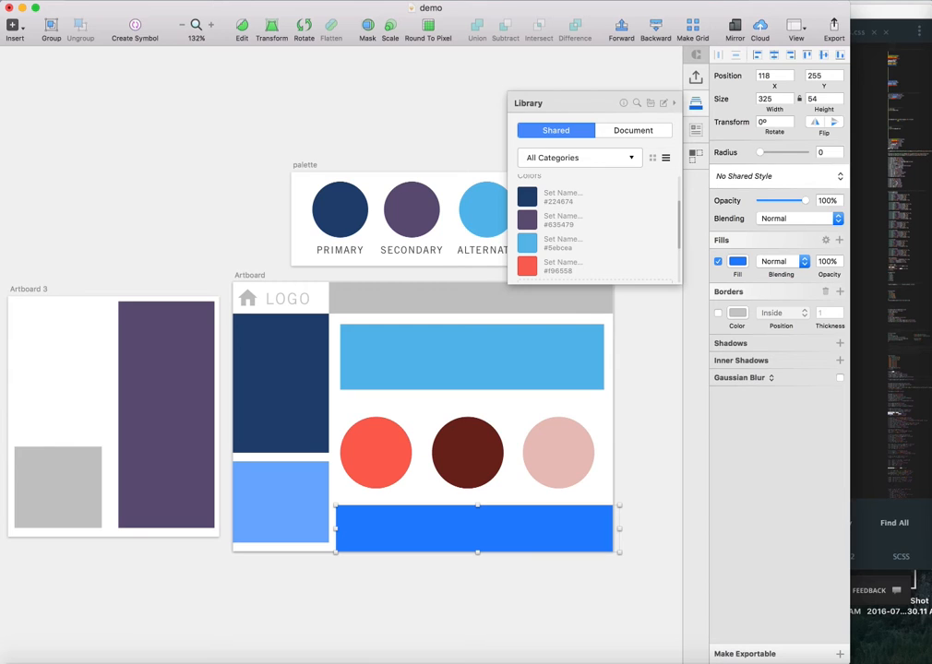
scroll(341, 369, left, 2)
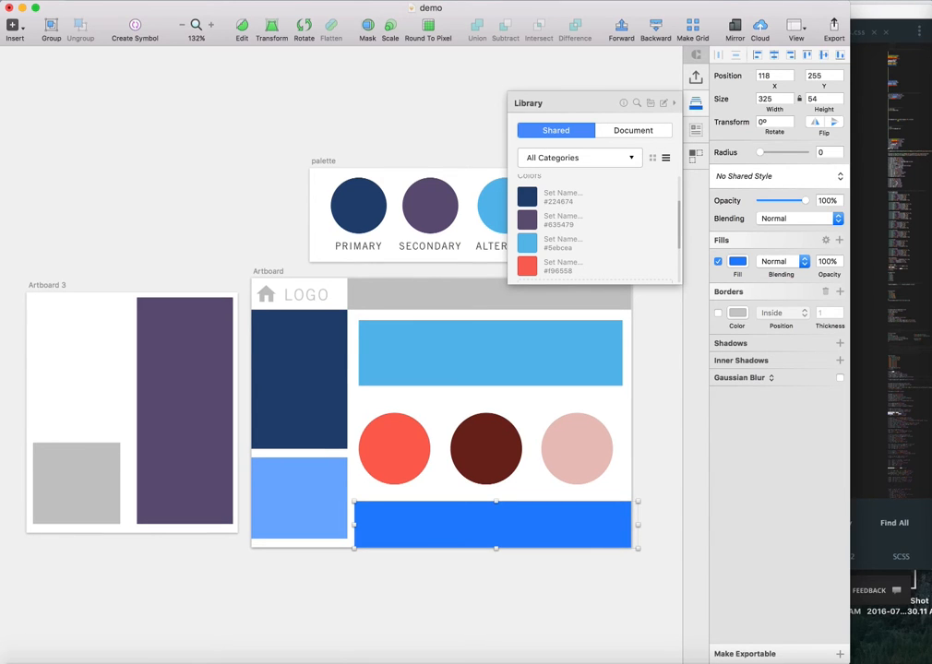
scroll(641, 481, up, 5)
scroll(641, 481, right, 3)
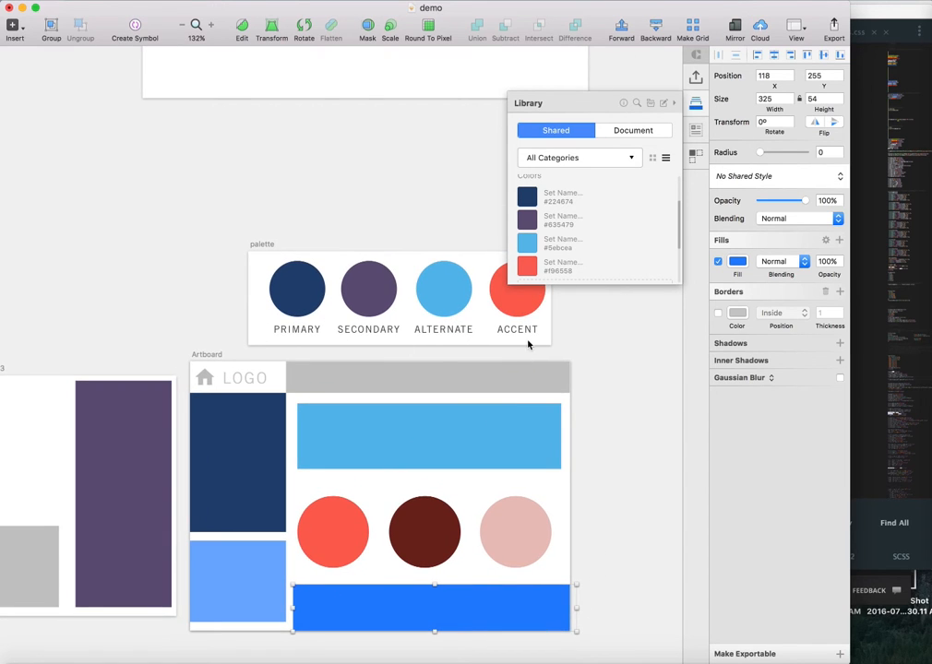
scroll(630, 474, down, 3)
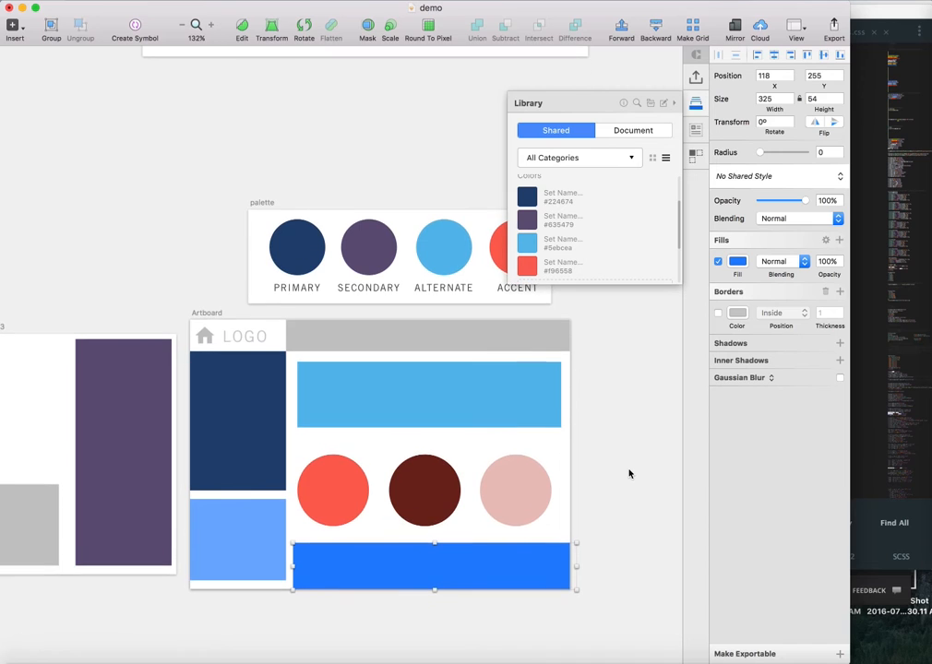
scroll(630, 474, up, 2)
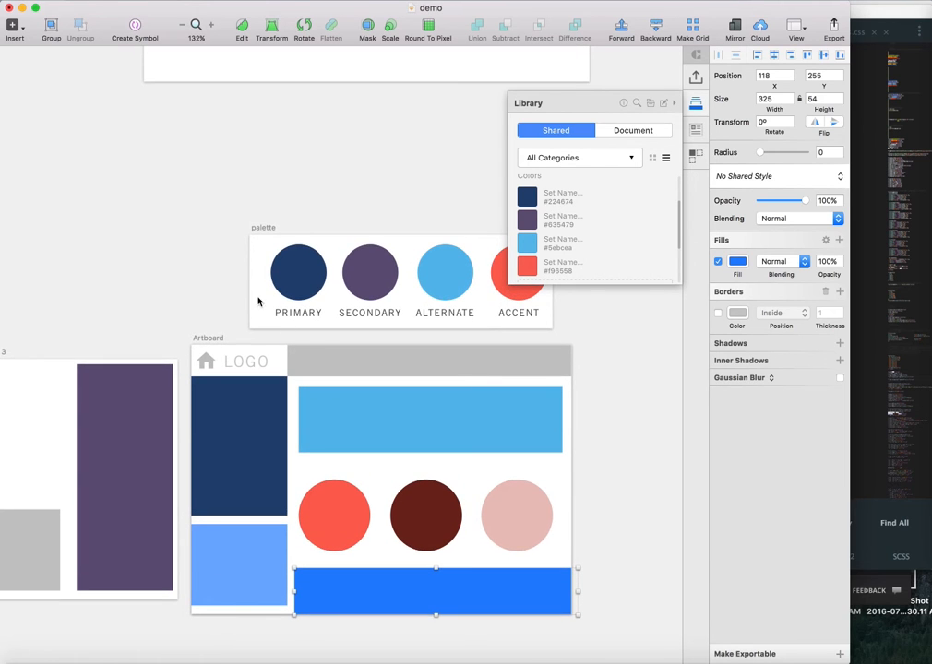
click(617, 449)
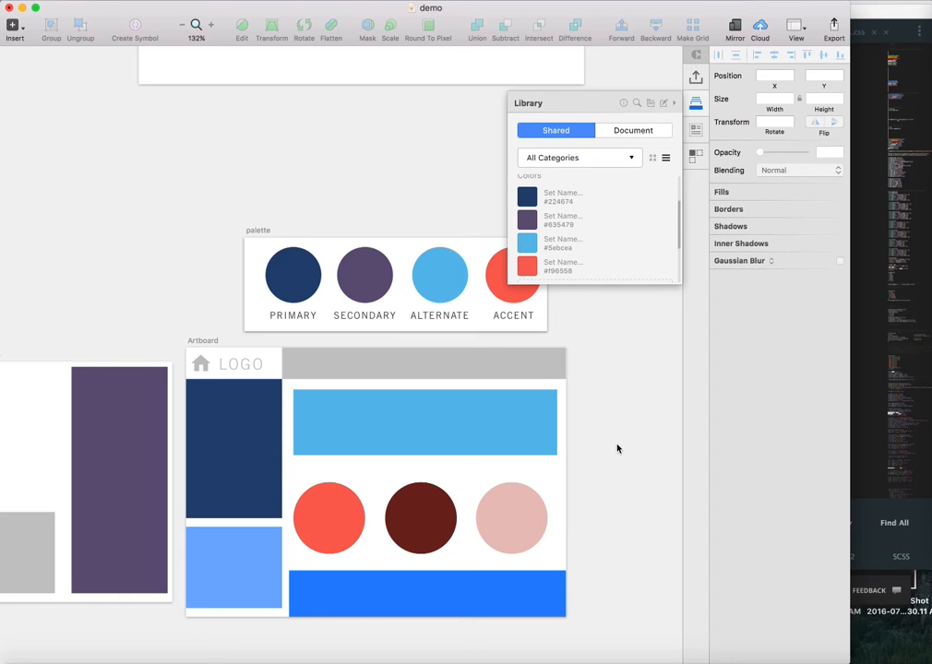
- Run Replace Hue on the PRIMARY palette circle's fill with green as the new colour, updating all properties on other layers
click(295, 275)
click(248, 3)
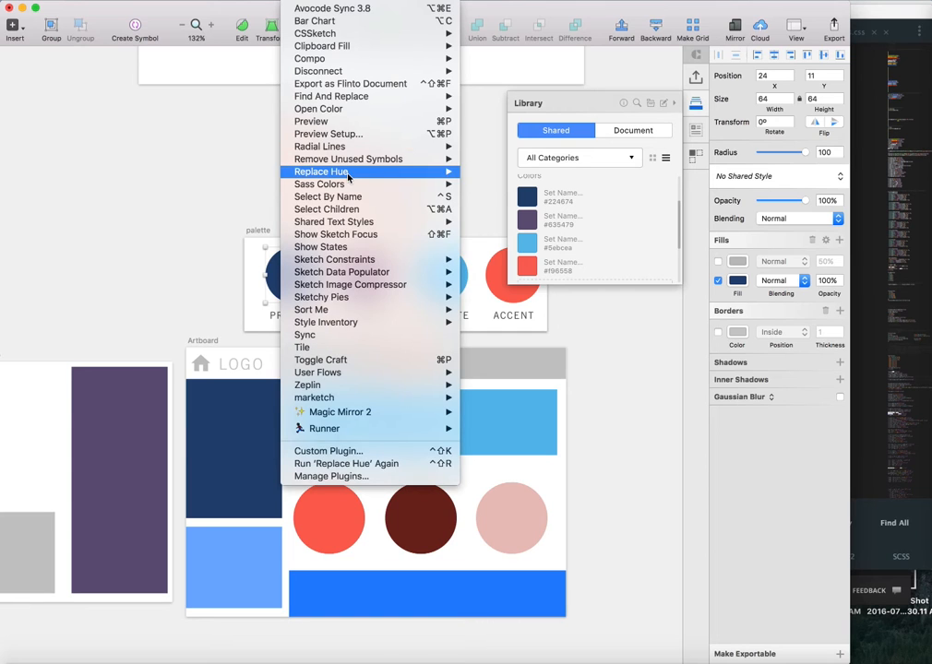
mouse_move(349, 177)
click(480, 171)
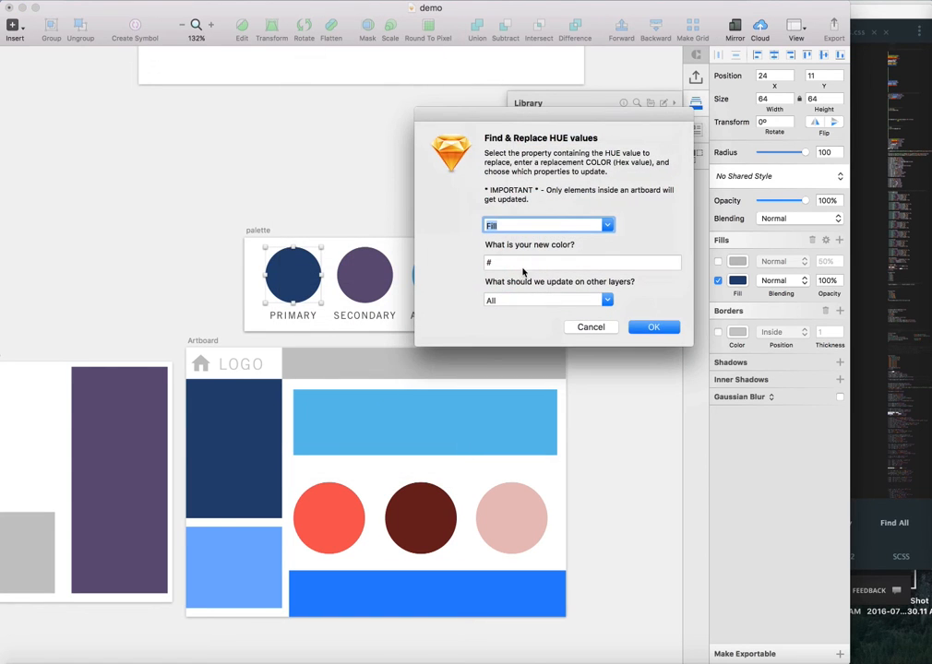
key(Tab)
text(green)
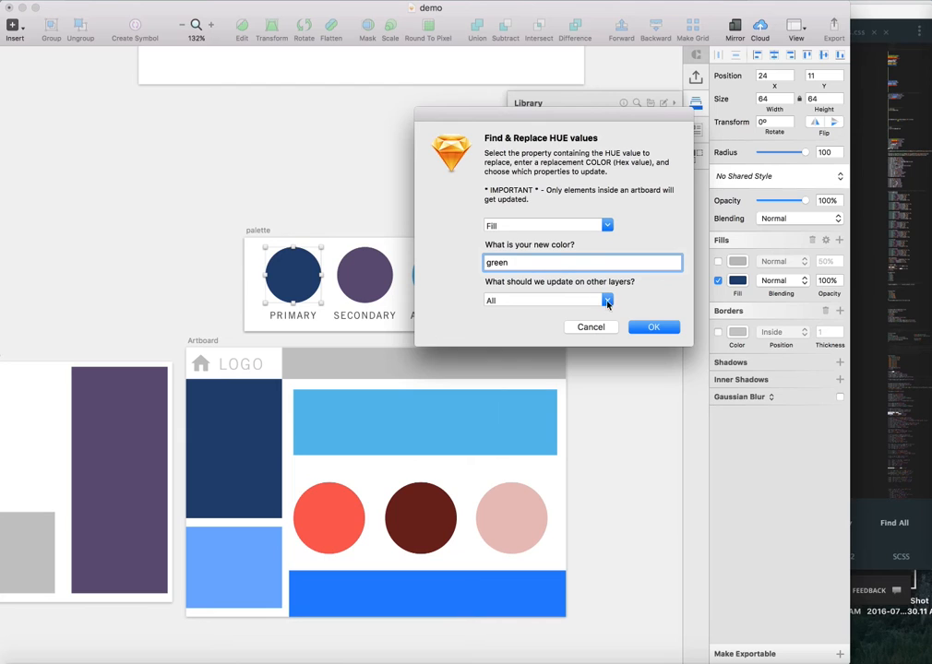
click(648, 327)
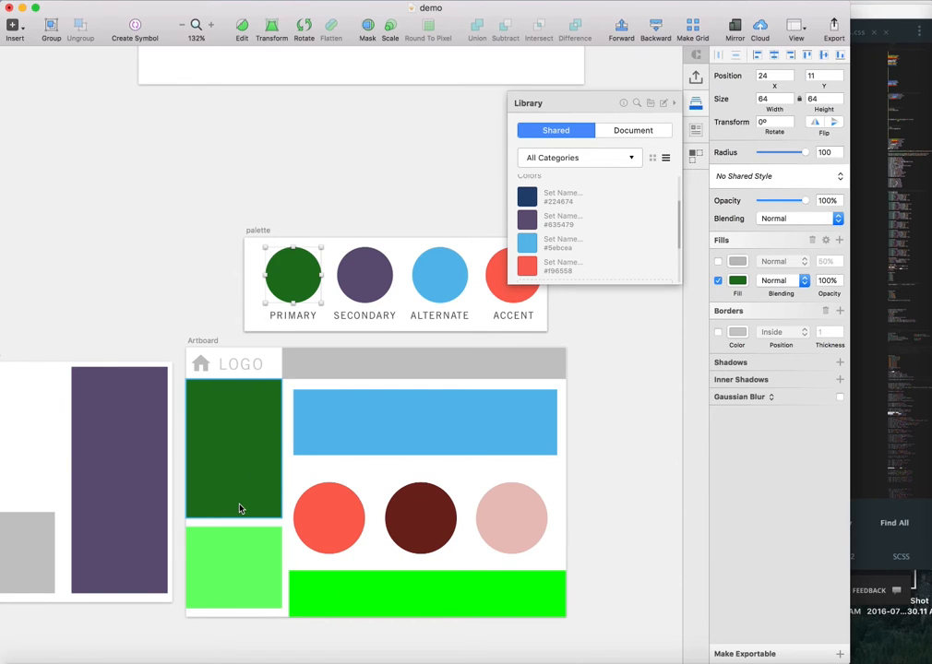
- Run Replace Hue on the ACCENT palette circle's fill with purple as the new colour, updating all properties on other layers
click(499, 290)
click(305, 0)
mouse_move(350, 172)
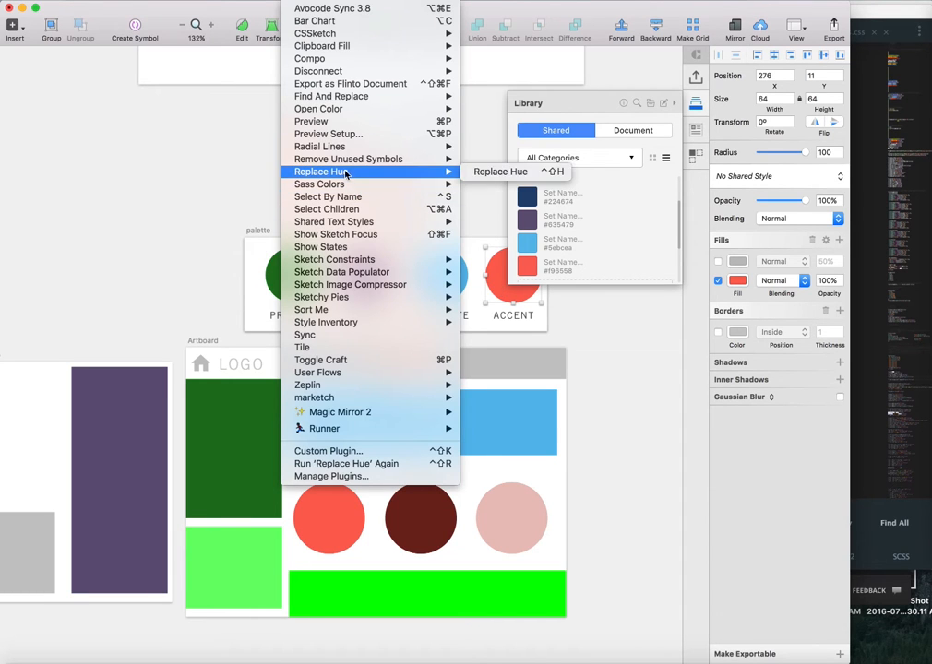
click(503, 172)
click(571, 261)
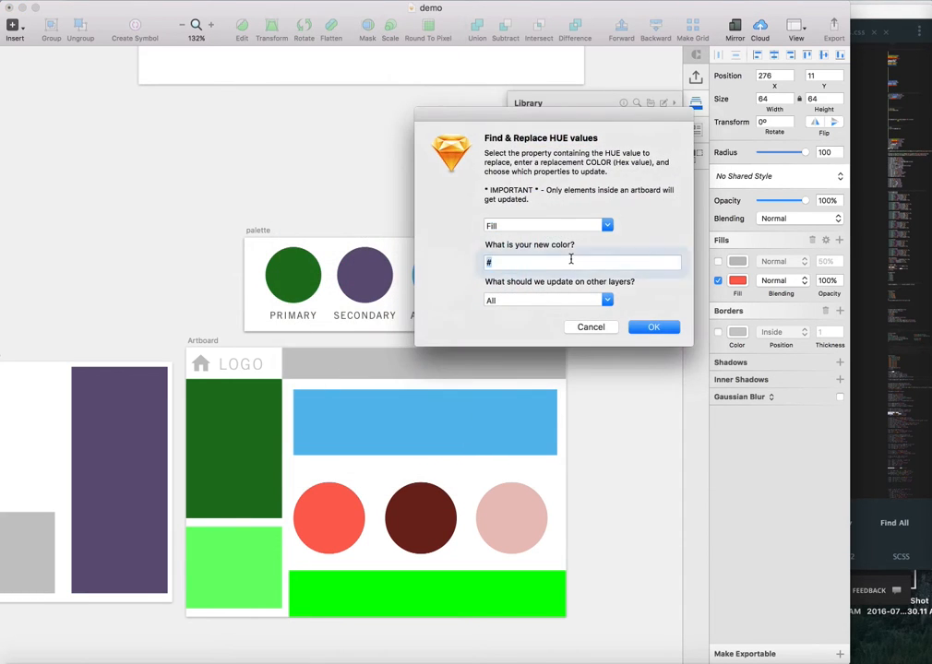
text(#ff00ff)
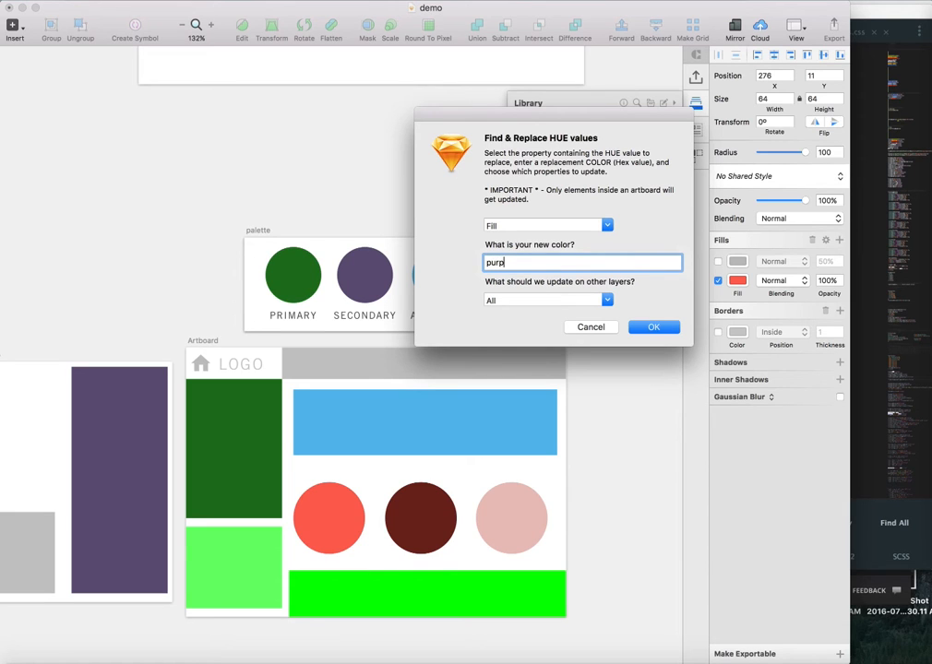
key(Return)
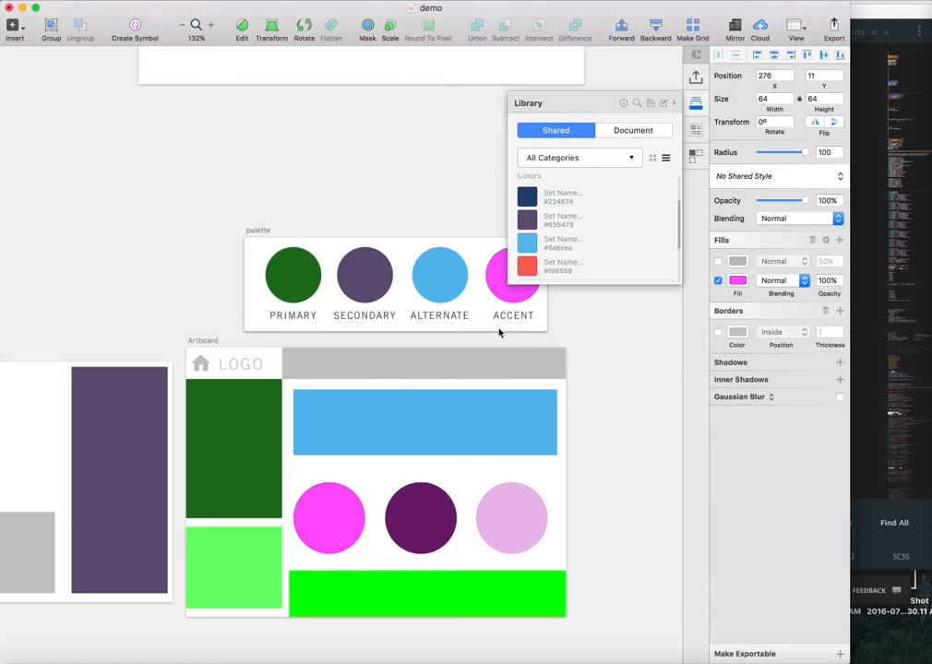
- Undo the green and purple hue replacements and the bright blue footer fill, keeping the footer's #224674 fill
scroll(501, 358, right, 3)
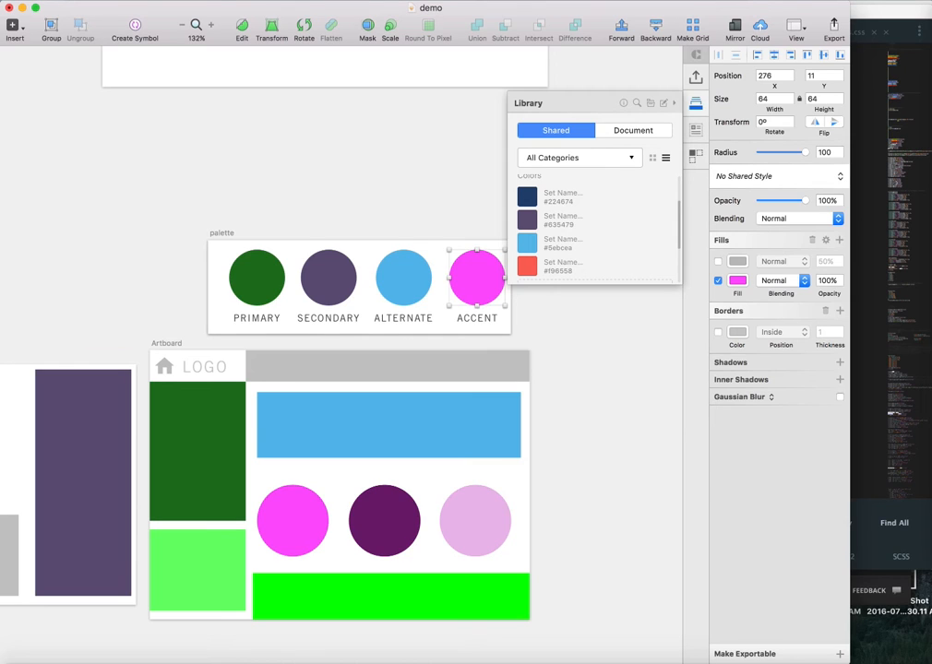
click(612, 405)
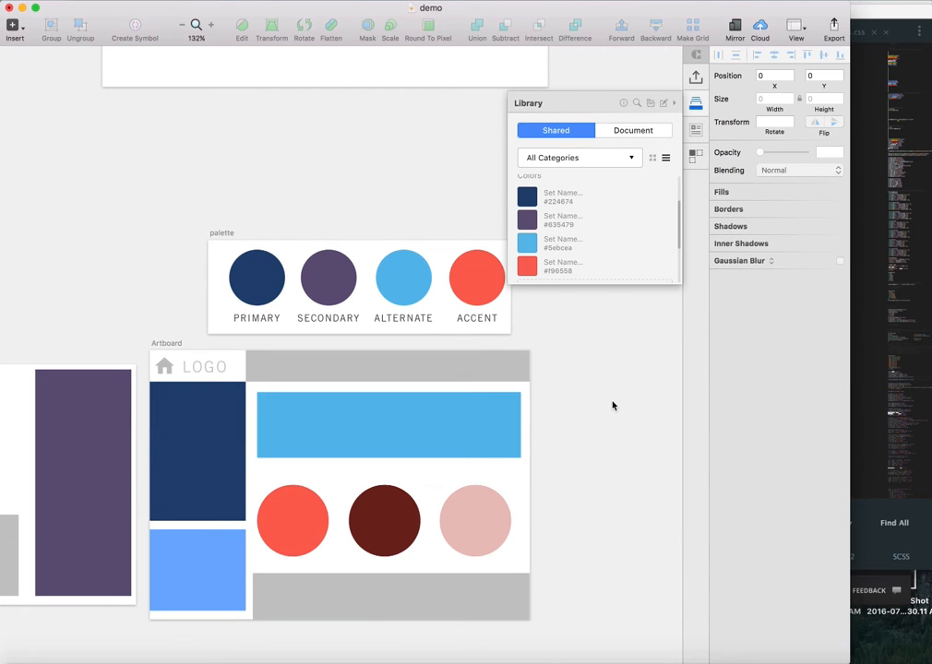
key(super+shift+z)
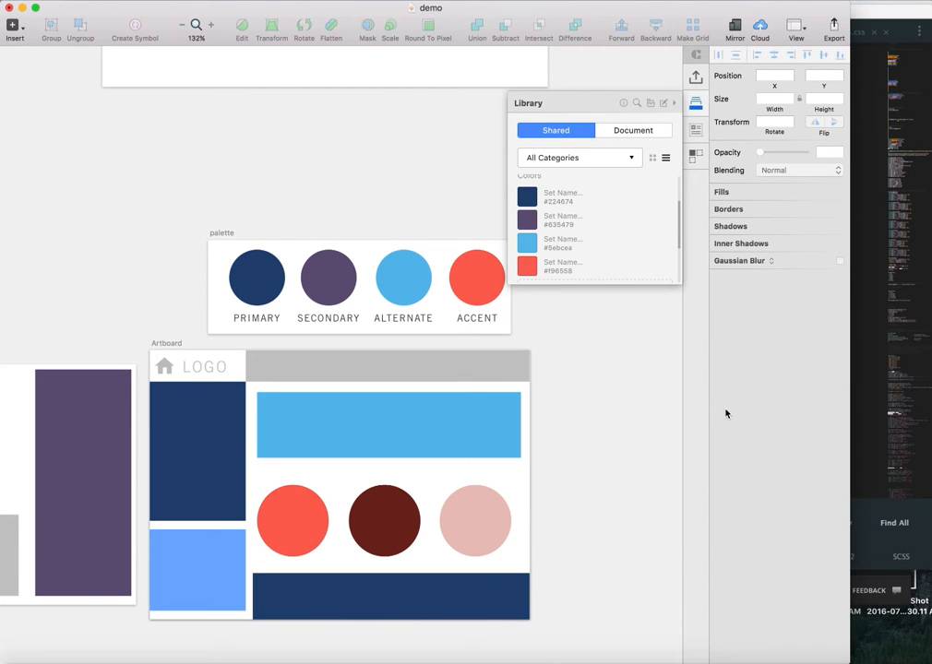
- Switch to the code editor to view the colour variables in _settings.scss, and return to Sketch to select the PRIMARY palette circle
click(875, 15)
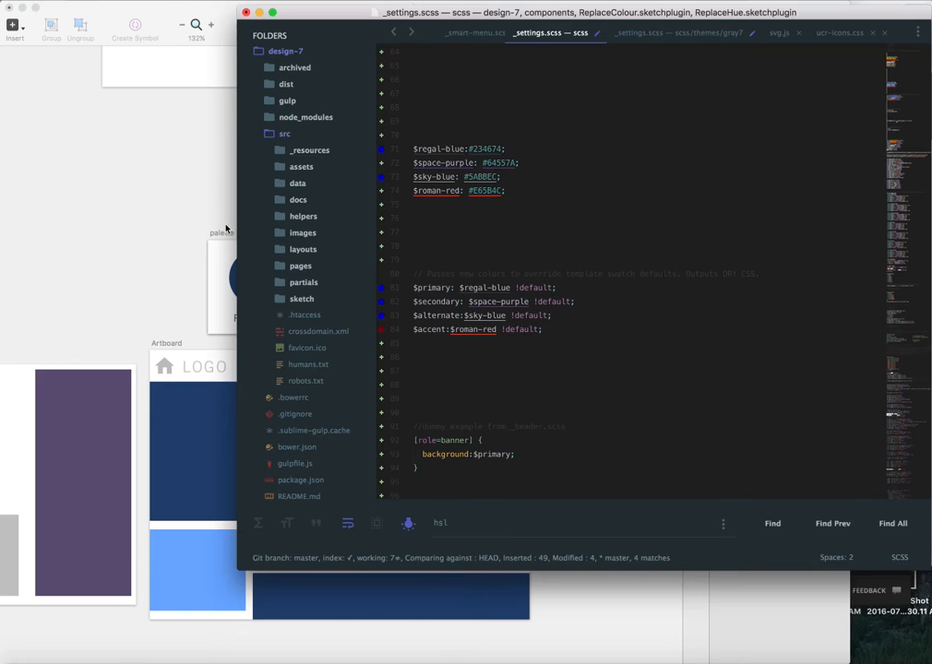
click(177, 236)
click(256, 276)
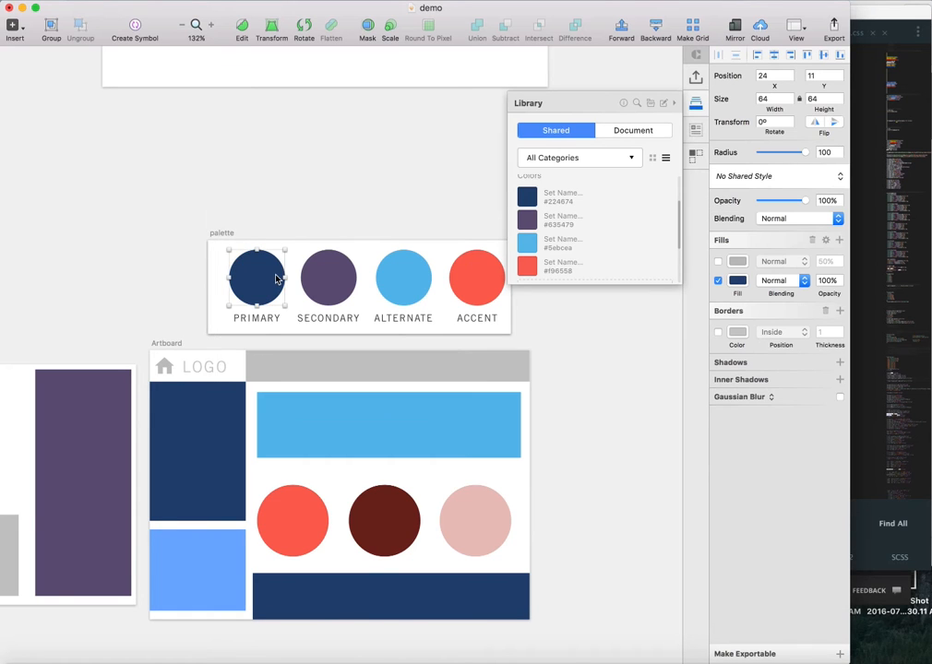
- Inspect the fills of the SECONDARY, ALTERNATE and ACCENT palette circles in turn, and clear the selection
click(323, 279)
click(399, 285)
click(471, 287)
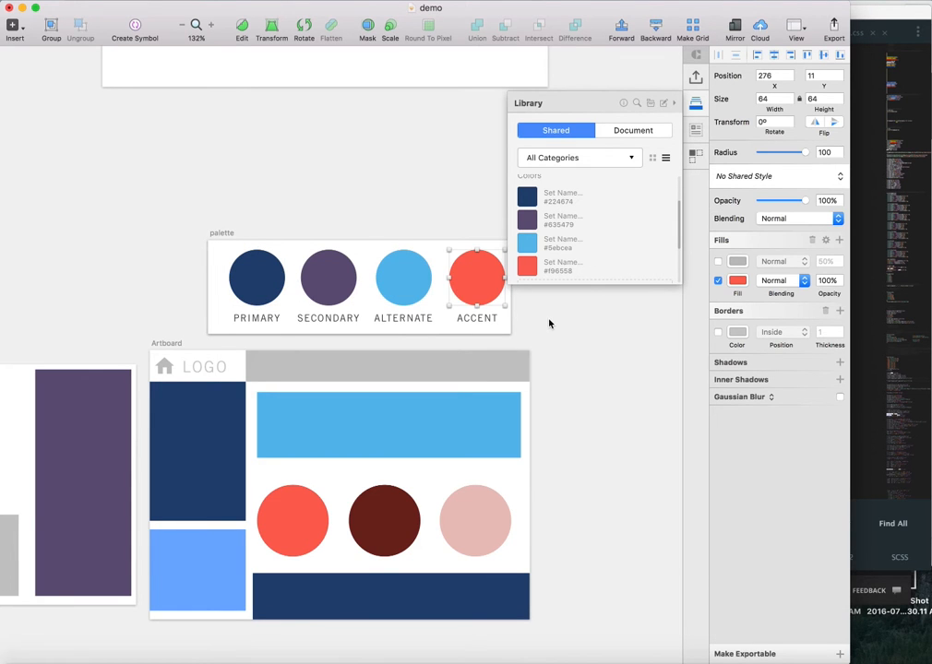
click(551, 322)
- Switch to the code editor and examine the hex values of the $regal-blue and $space-purple variables in _settings.scss
click(888, 17)
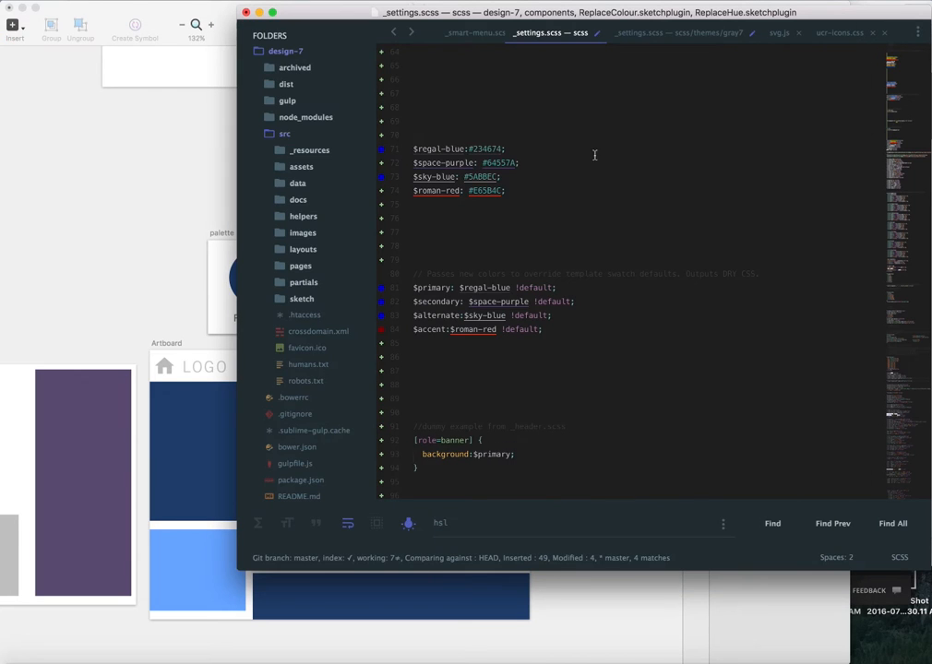
double_click(492, 148)
double_click(495, 164)
double_click(482, 148)
double_click(443, 149)
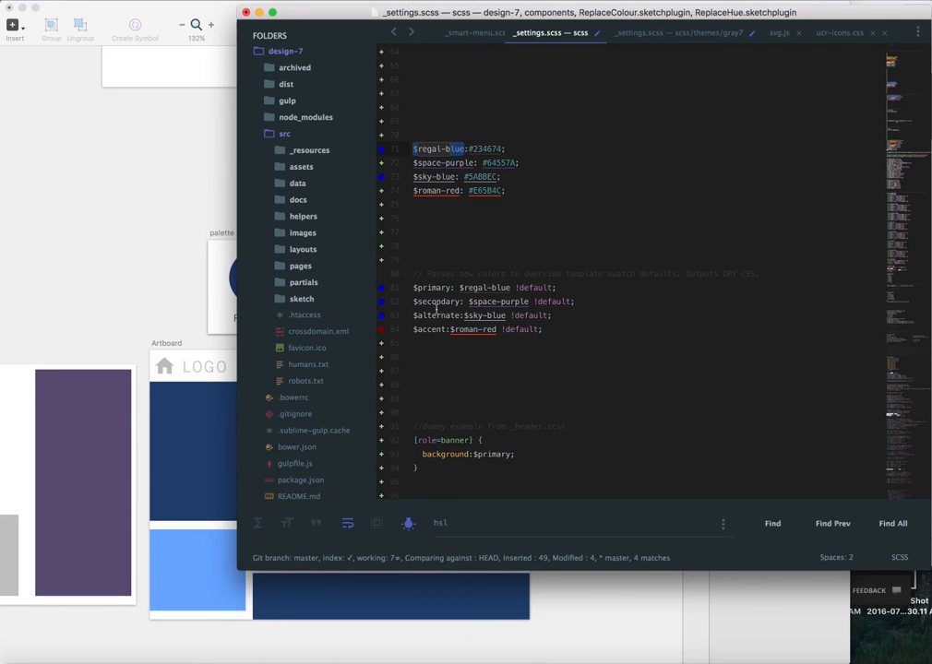
- Examine how the $primary and $accent variables reference the named colours, tracing $regal-blue back to its hex definition
double_click(482, 288)
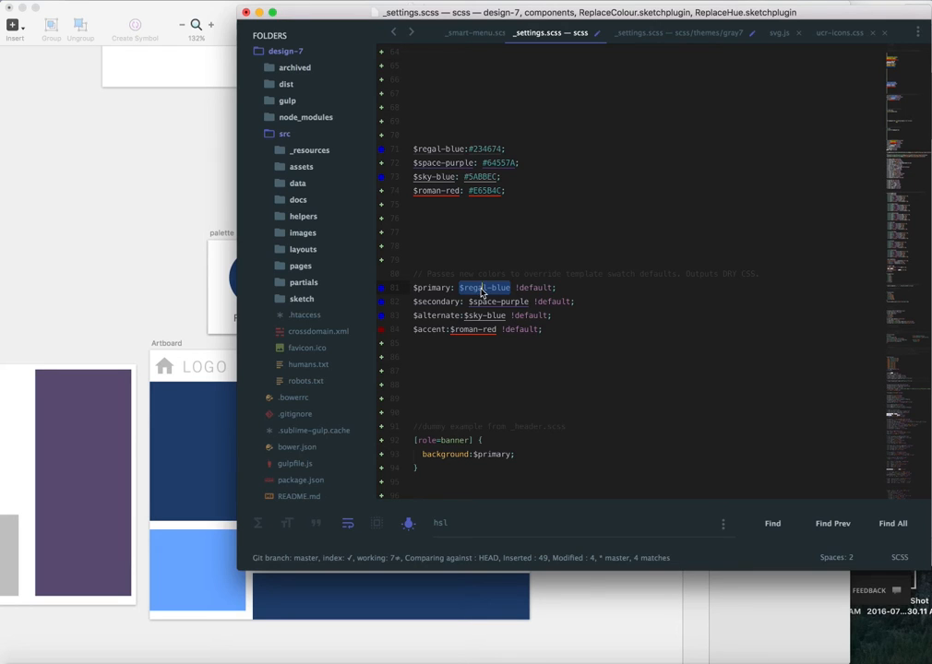
double_click(473, 330)
click(444, 289)
drag(459, 288, 512, 288)
drag(469, 148, 503, 150)
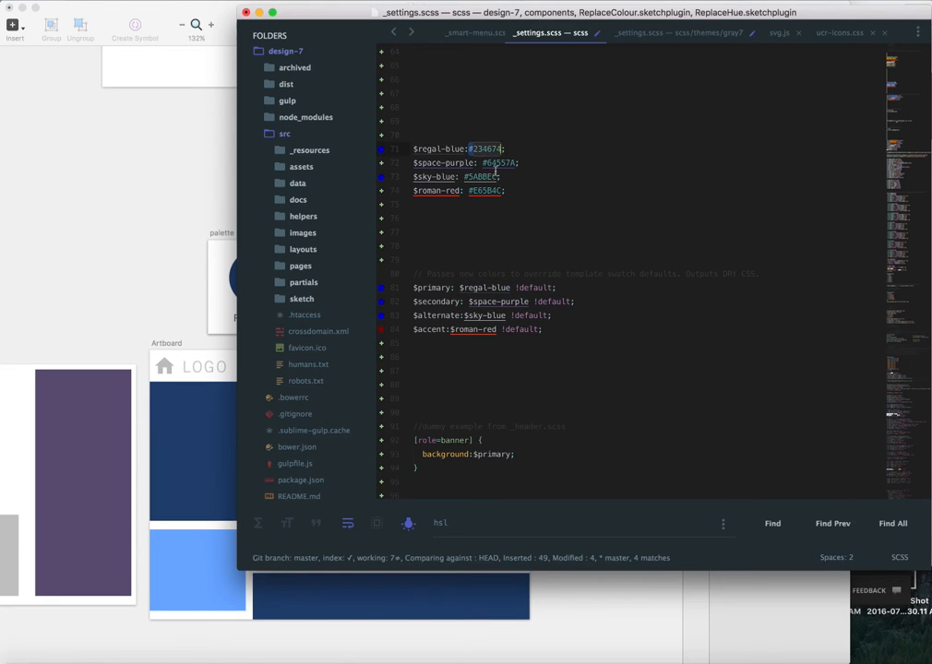
click(416, 218)
double_click(456, 149)
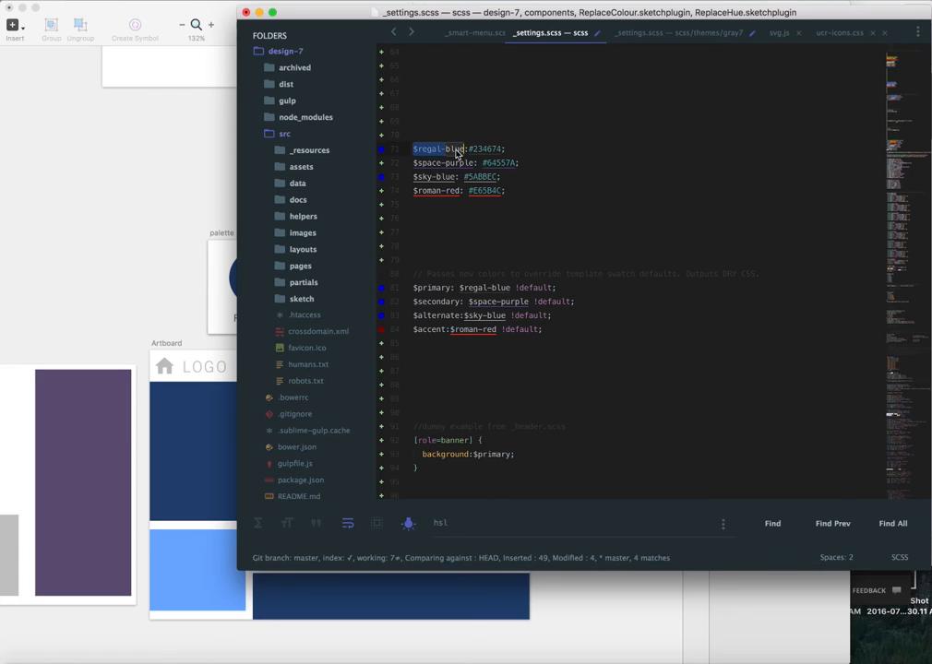
- Examine the [role=banner] background rule and the $footer-text-color definition, including its HSL function and hue($primary) argument
click(532, 455)
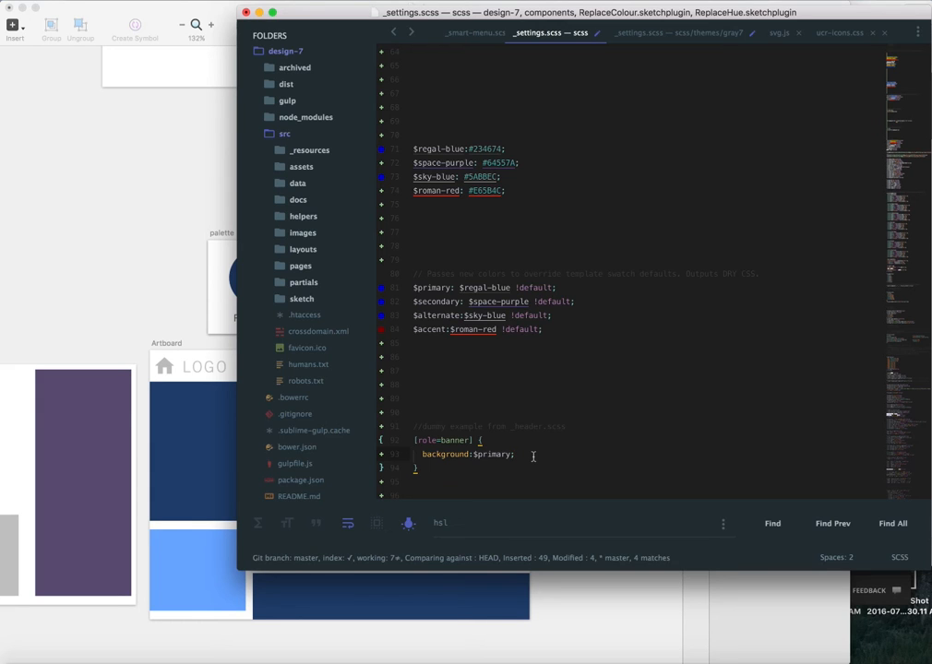
scroll(533, 456, down, 3)
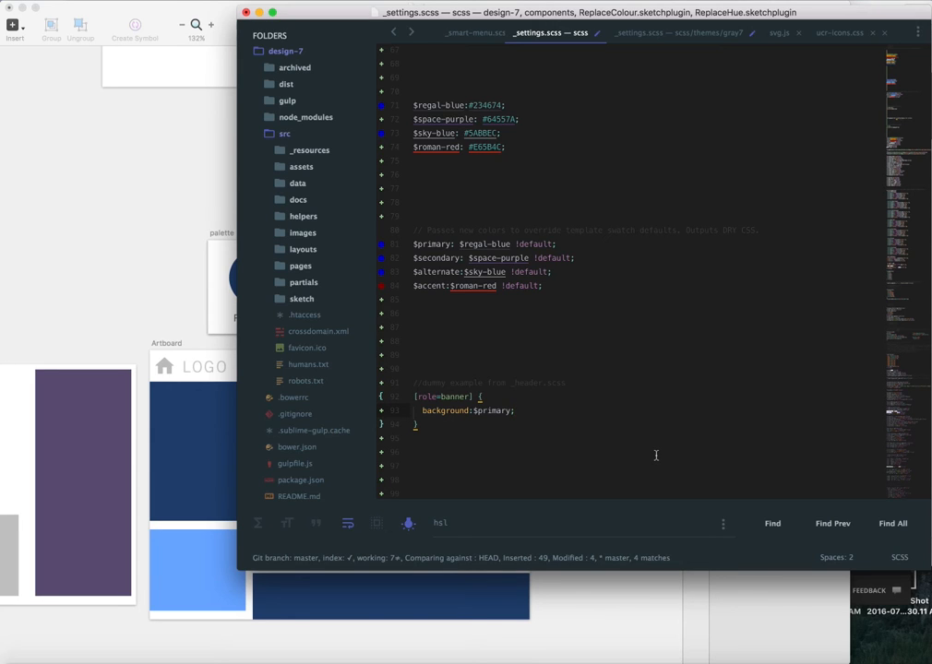
scroll(656, 456, down, 4)
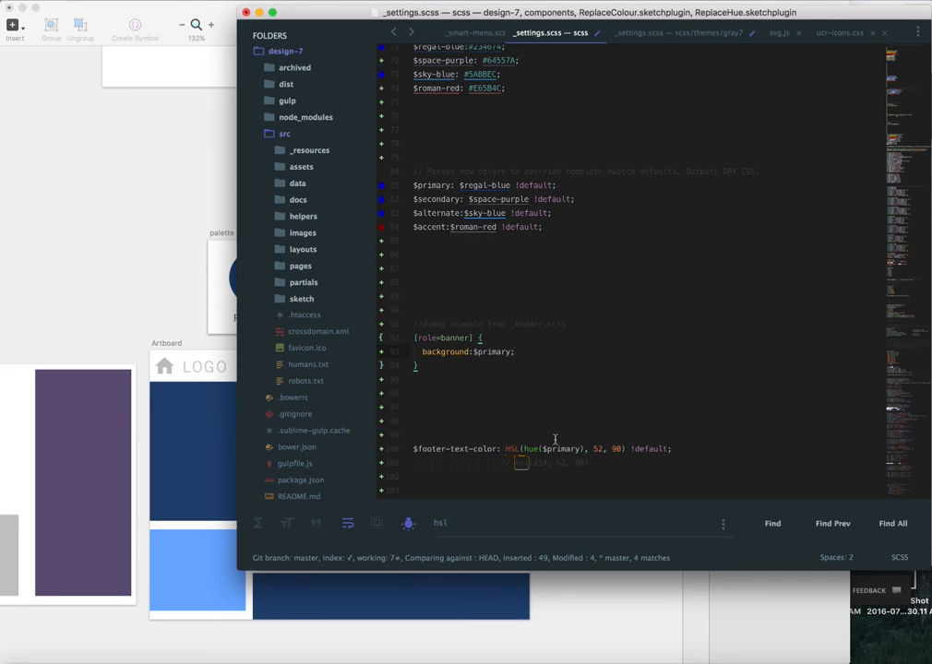
click(559, 449)
click(545, 449)
double_click(513, 450)
click(591, 450)
scroll(598, 449, down, 3)
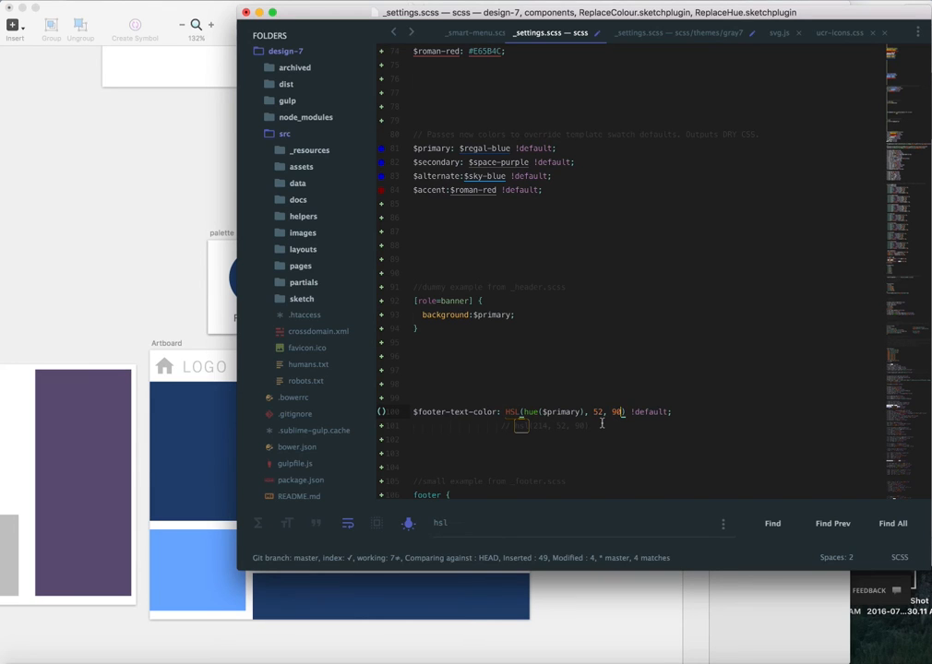
- Compare the $regal-blue and $primary definitions with the hue-based $footer-text-color line that depends on them
scroll(601, 423, up, 5)
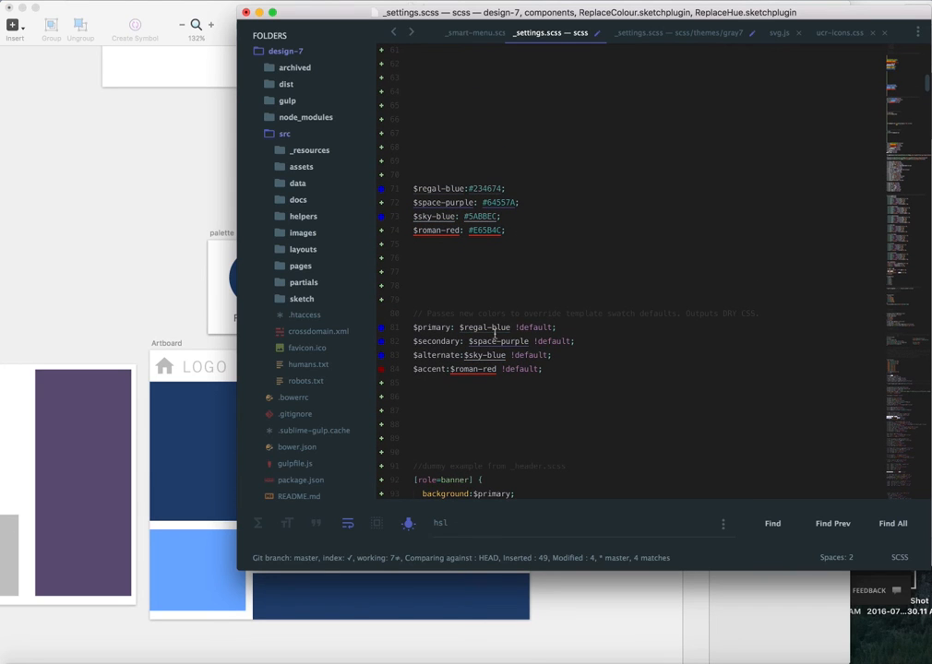
double_click(485, 328)
click(535, 271)
scroll(535, 279, down, 3)
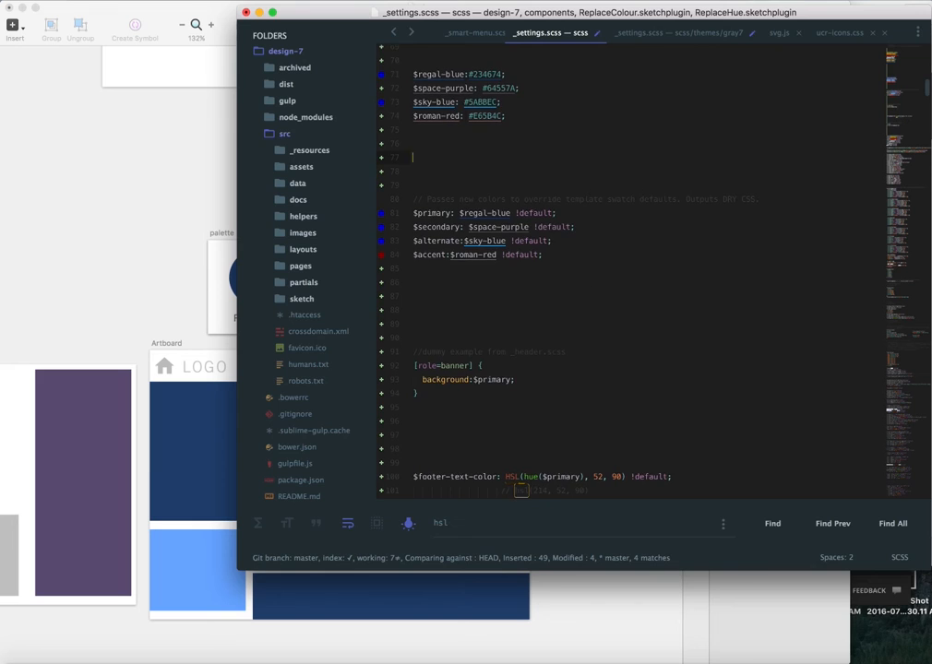
scroll(535, 280, down, 2)
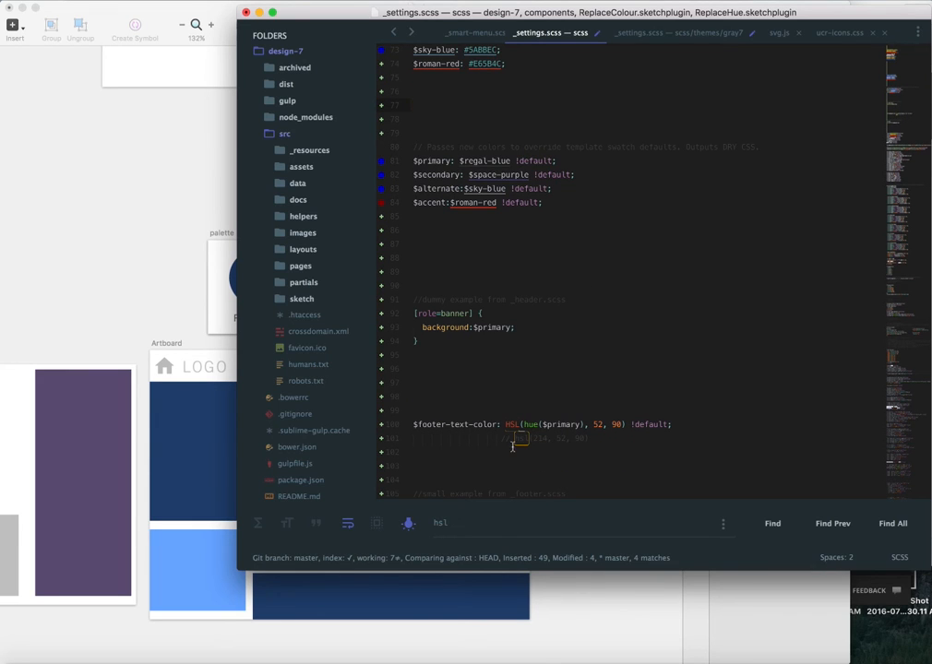
click(483, 424)
scroll(482, 425, up, 4)
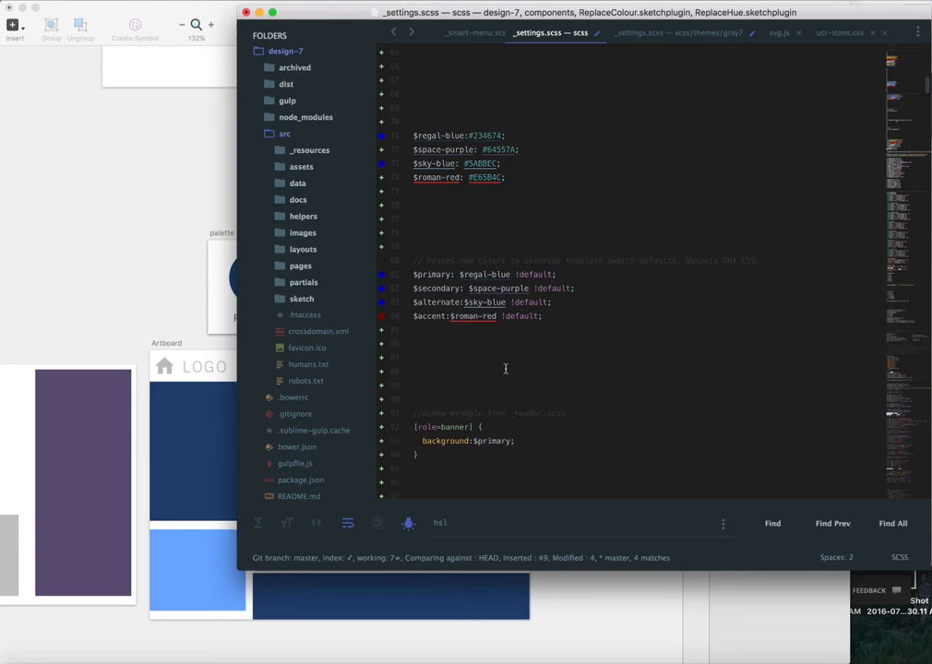
scroll(499, 335, down, 1)
scroll(631, 396, up, 2)
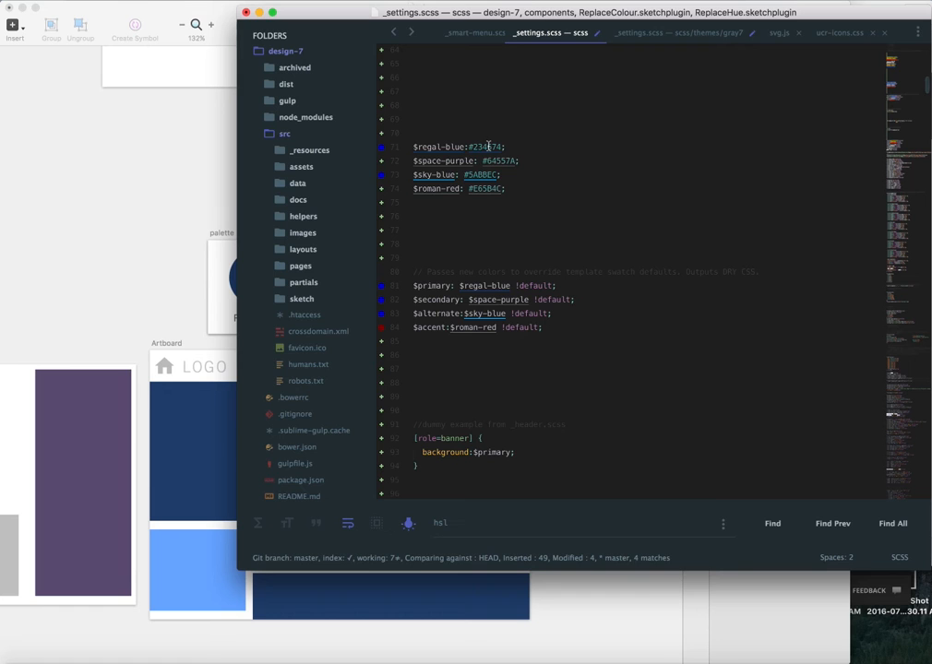
scroll(503, 231, down, 5)
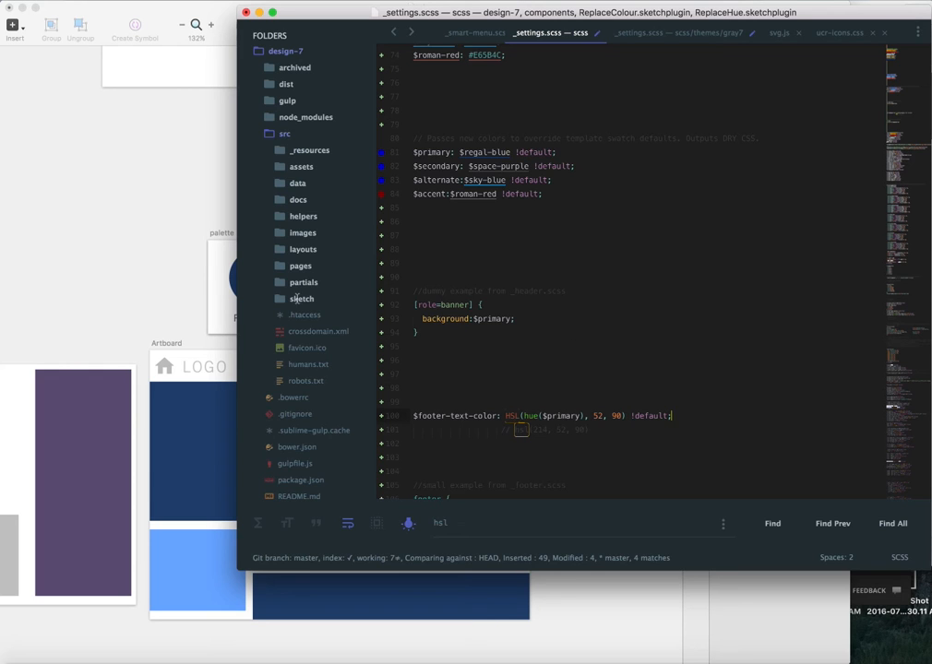
- Switch to Avocode and move its window aside so that the Sketch artboard's edge is uncovered
click(141, 305)
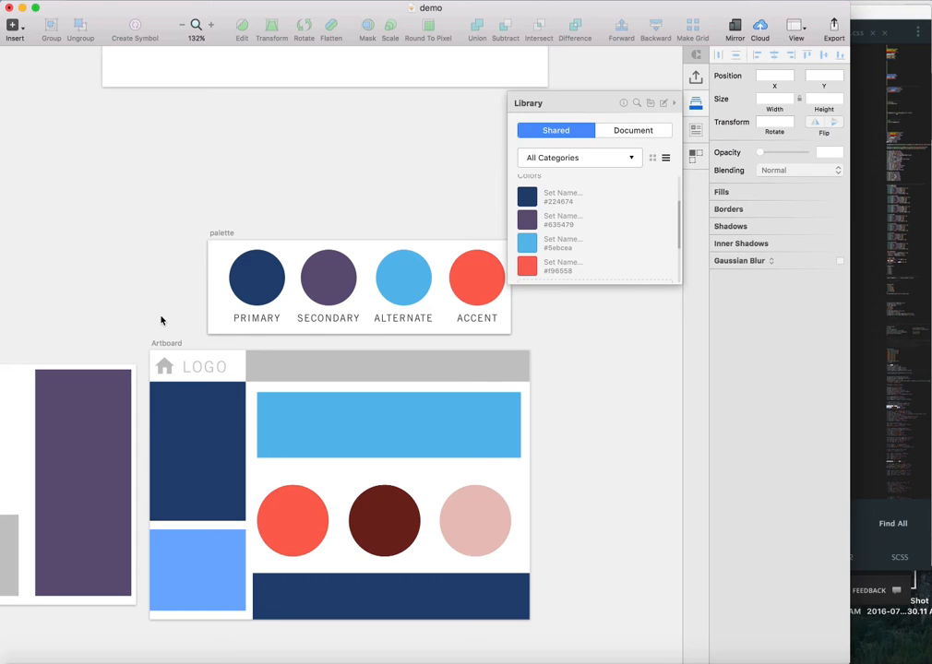
key(ctrl+Up)
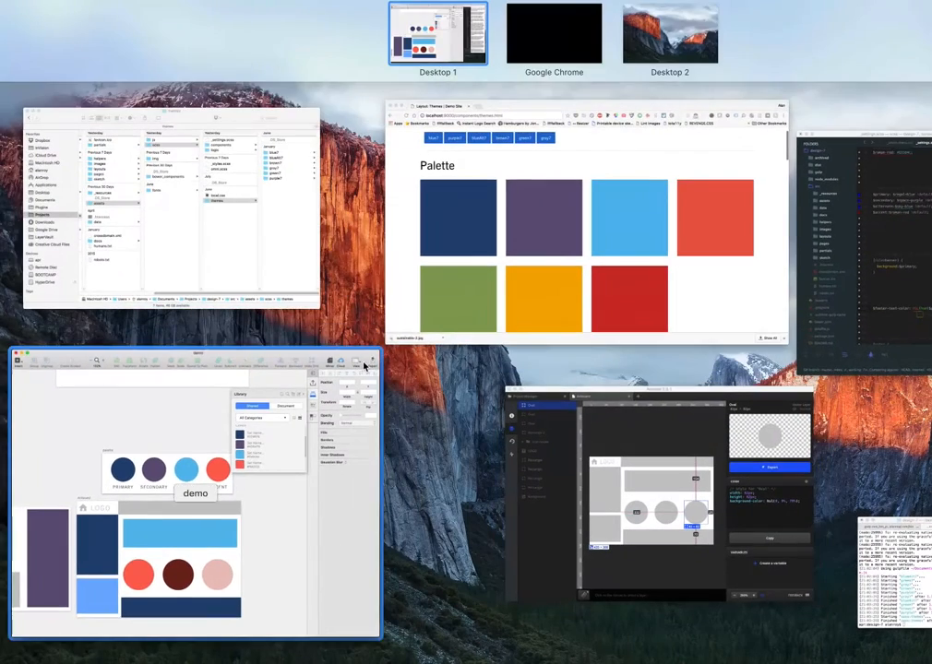
click(599, 491)
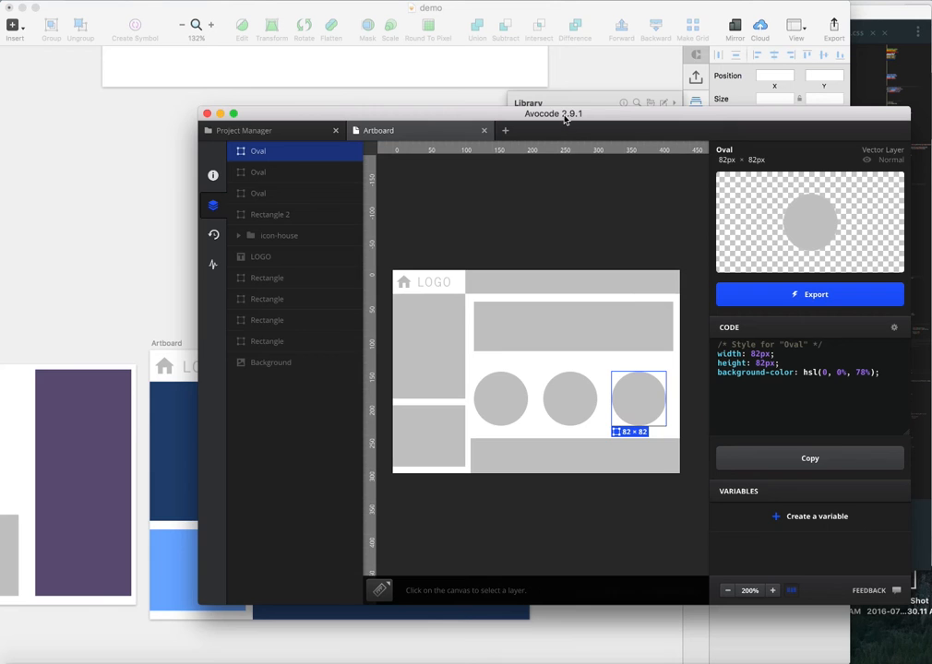
drag(567, 119, 667, 96)
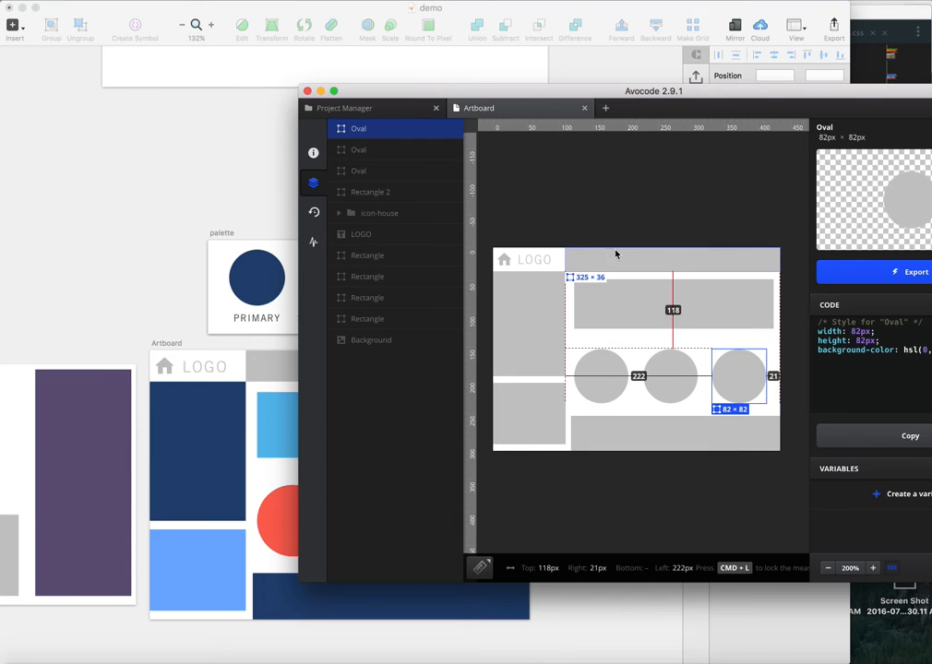
- Return to Sketch and sync the recoloured Artboard to the Avocode project test with the Avocode plugin, saving the document's changes
click(163, 306)
click(166, 345)
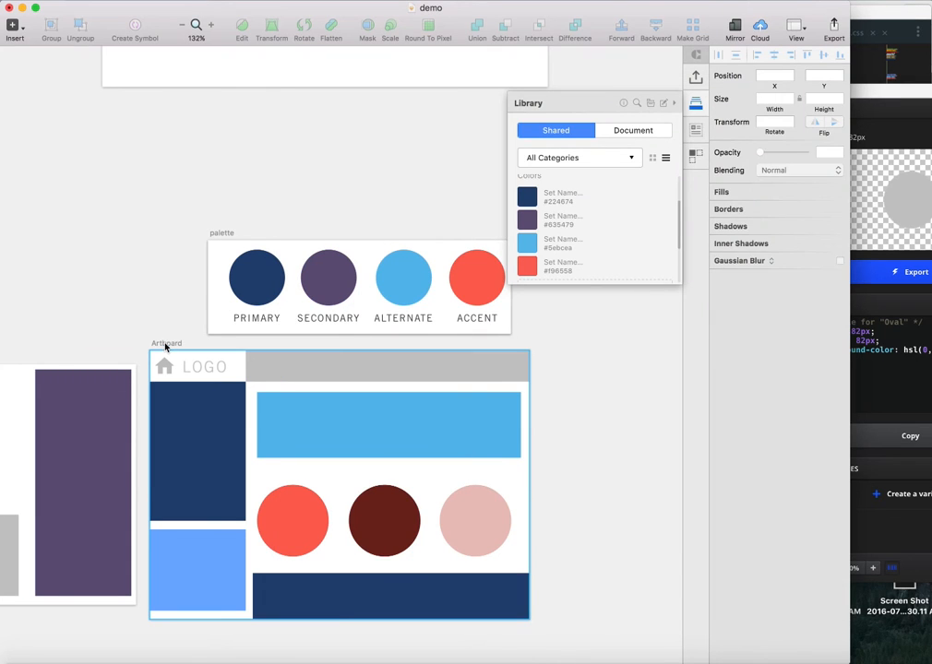
click(305, 2)
click(311, 11)
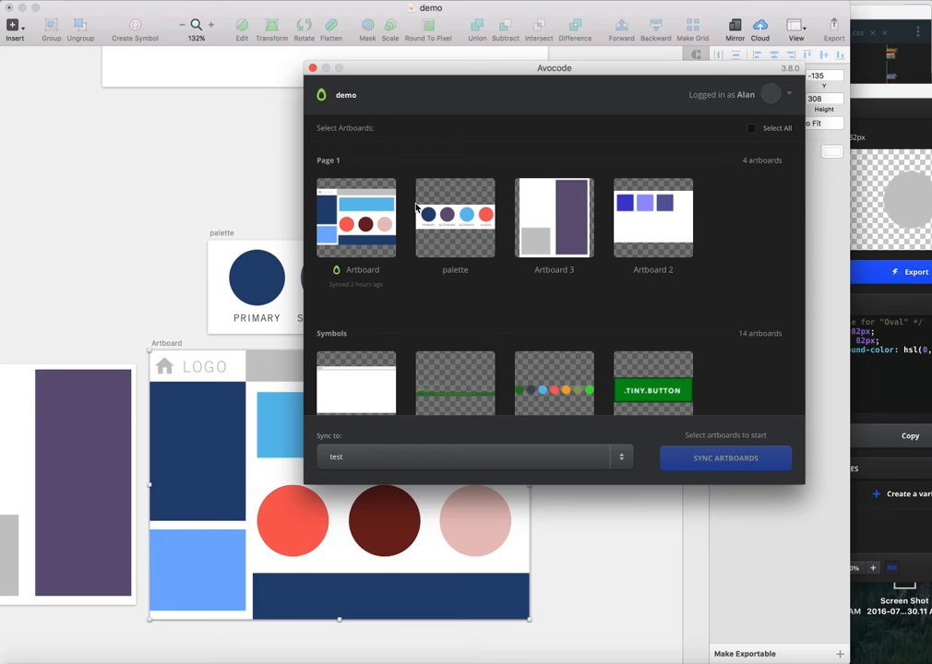
click(360, 217)
click(726, 466)
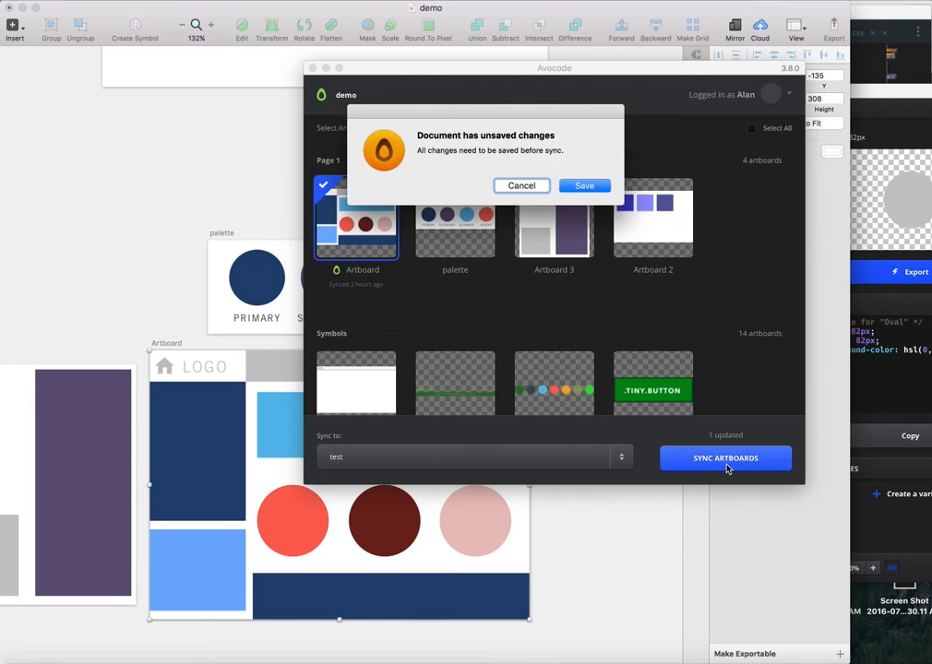
click(584, 186)
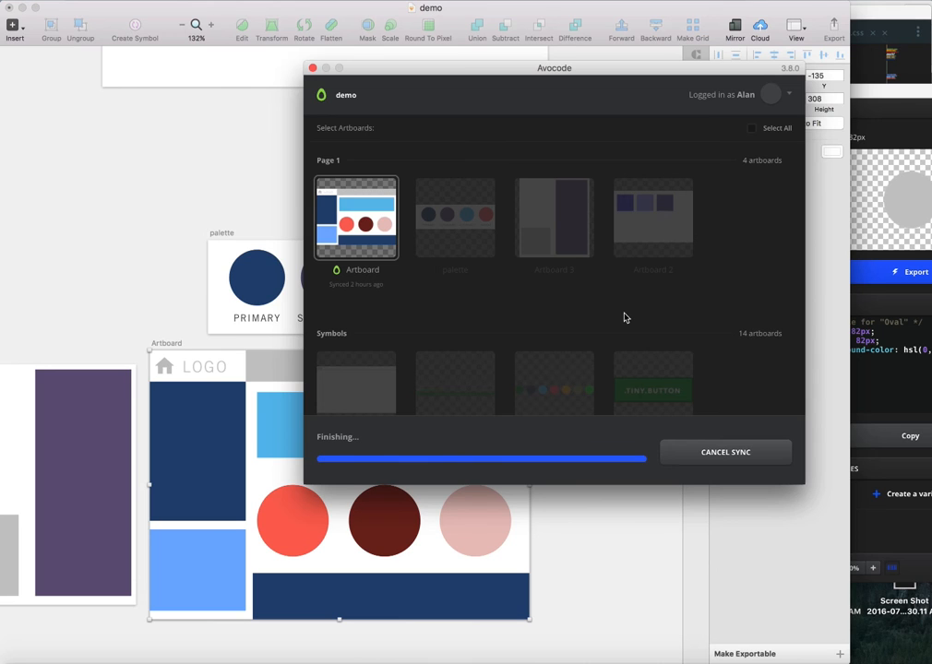
click(706, 447)
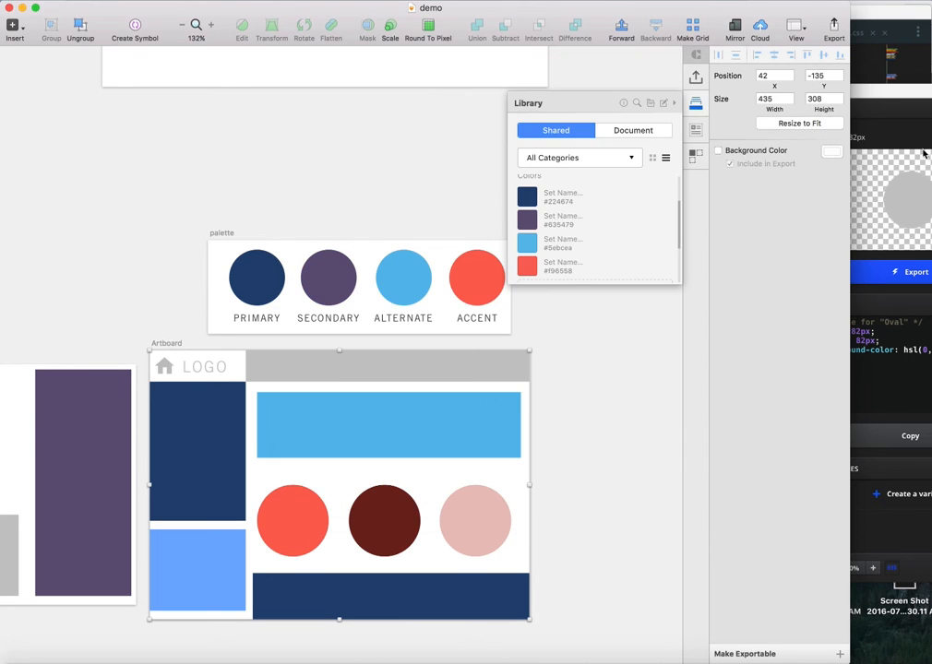
- In Avocode, refresh the test project's designs, open the updated Artboard and close the outdated Artboard
click(416, 108)
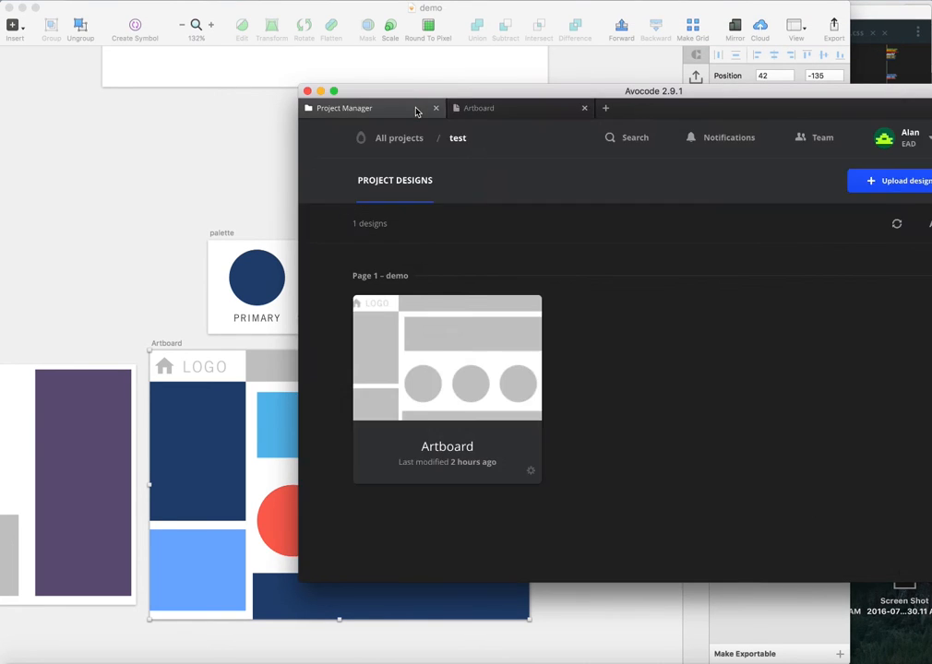
click(493, 108)
click(404, 108)
click(896, 223)
click(453, 364)
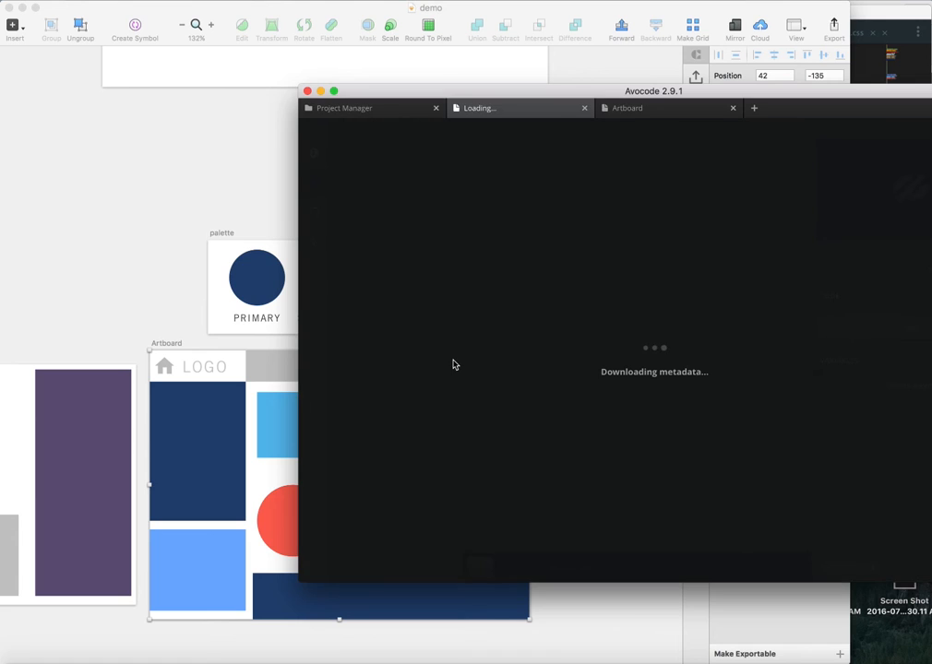
click(733, 108)
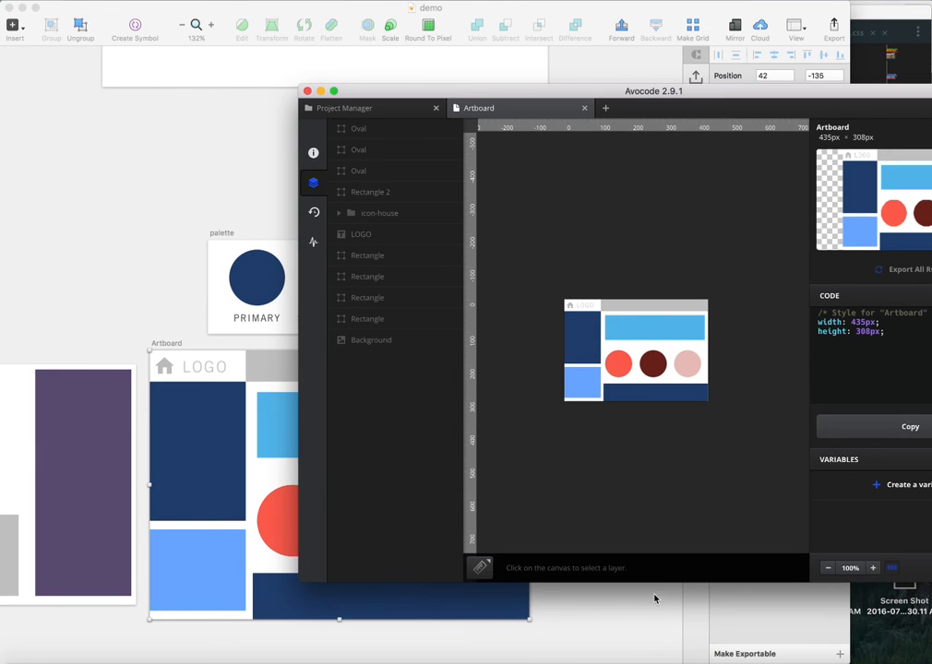
- Inspect the generated CSS of the light blue banner, the dark red and red circles and the neighbouring layers
key(super+plus)
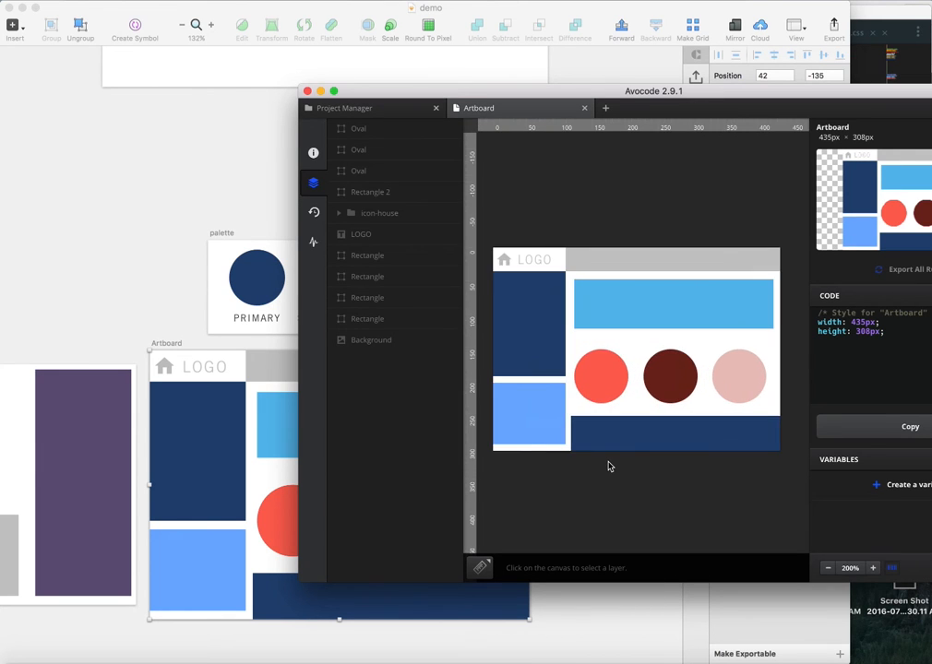
key(super+plus)
key(super+minus)
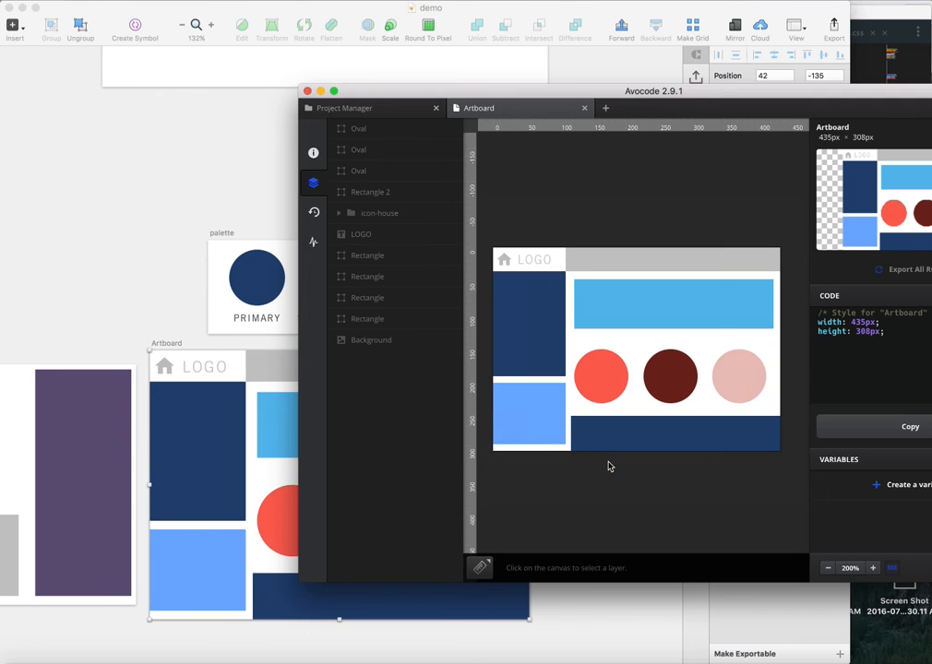
click(615, 322)
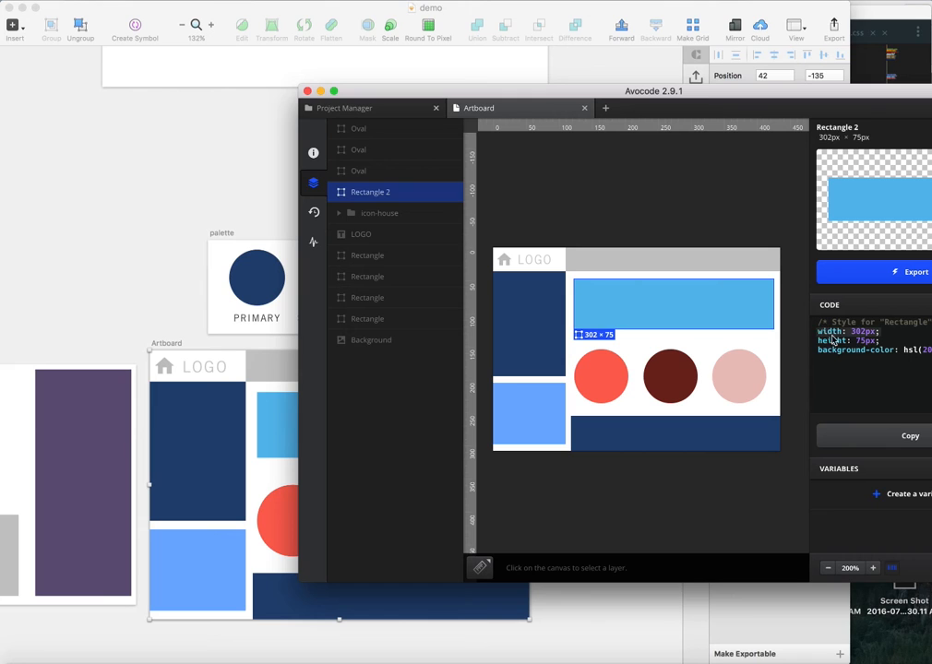
click(670, 375)
click(610, 385)
click(584, 262)
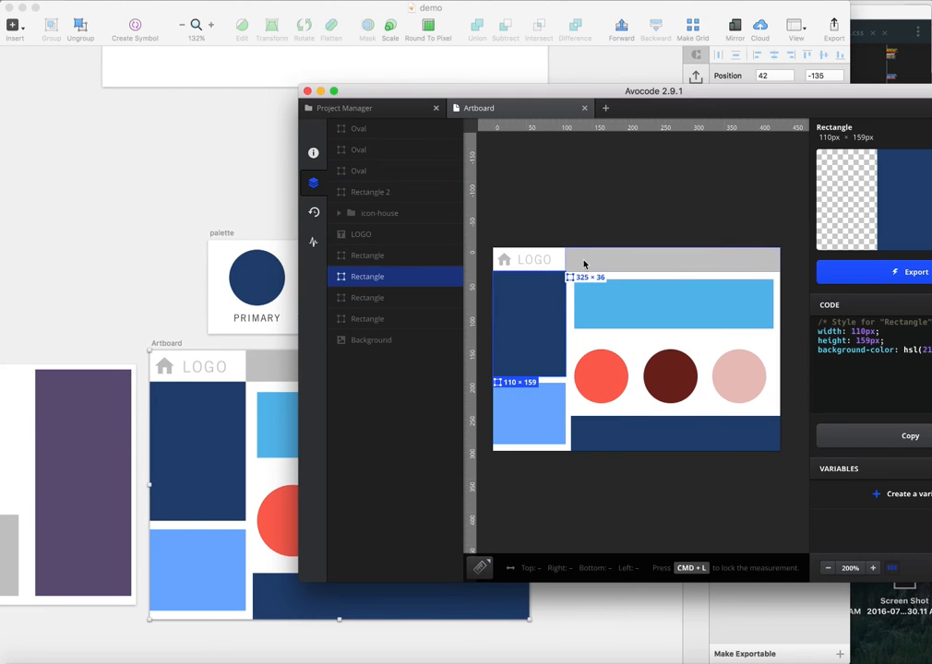
- Inspect the generated CSS of the house icon, navy sidebar, grey header, light blue banner, footer and red circle
click(505, 266)
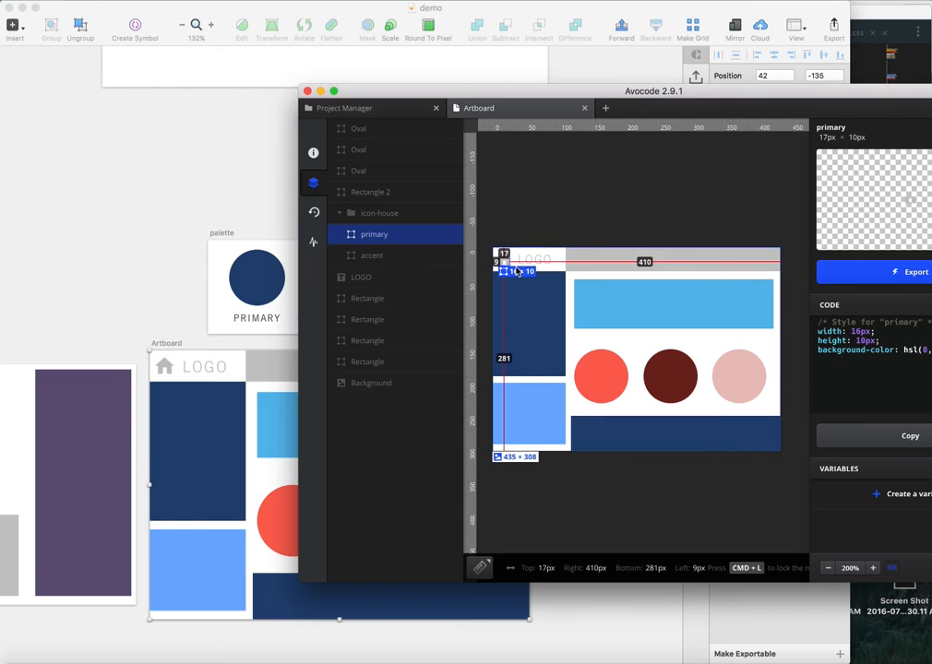
click(524, 325)
click(643, 261)
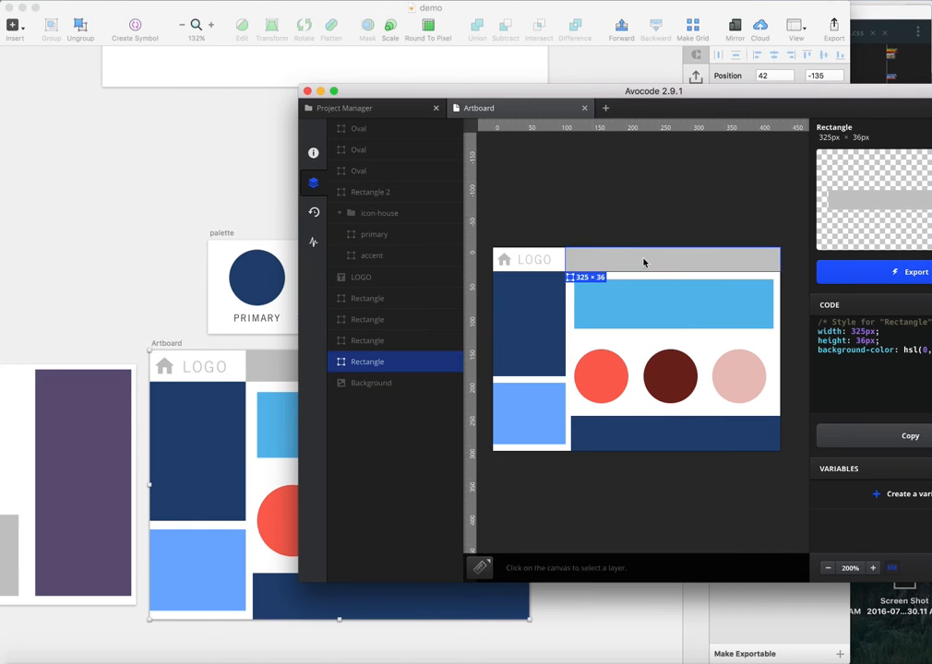
click(658, 328)
click(670, 426)
click(601, 378)
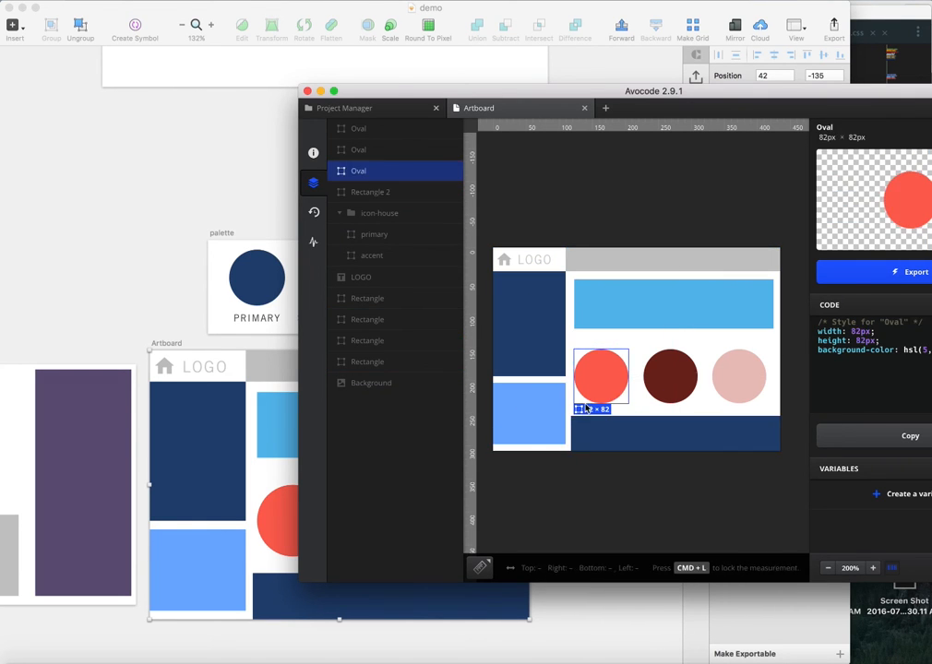
- Inspect the generated CSS of the light blue square, navy sidebar, light blue banner, grey header and dark red circle
click(551, 426)
click(551, 347)
click(646, 305)
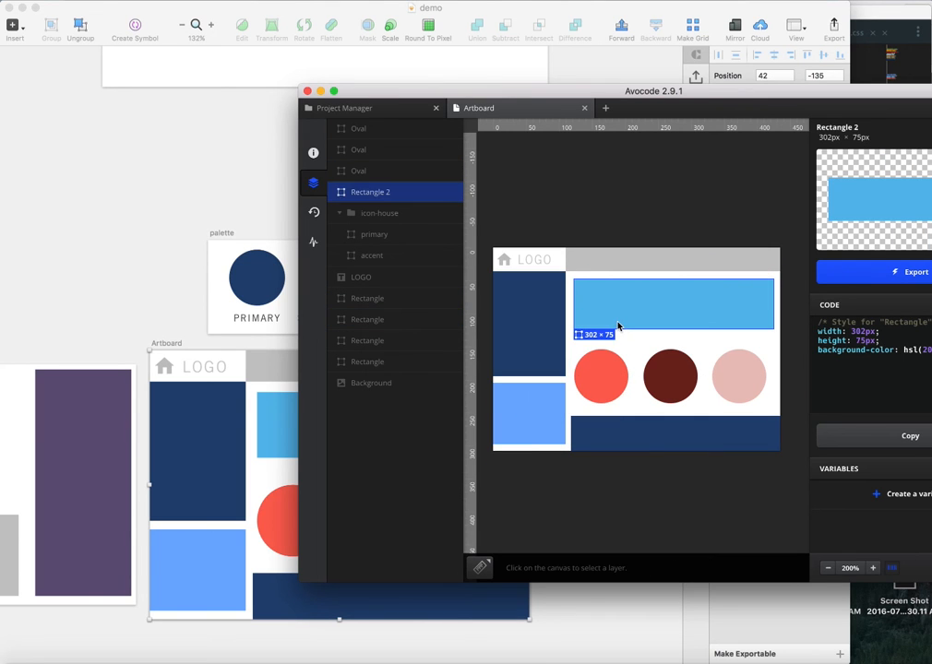
click(609, 256)
click(666, 371)
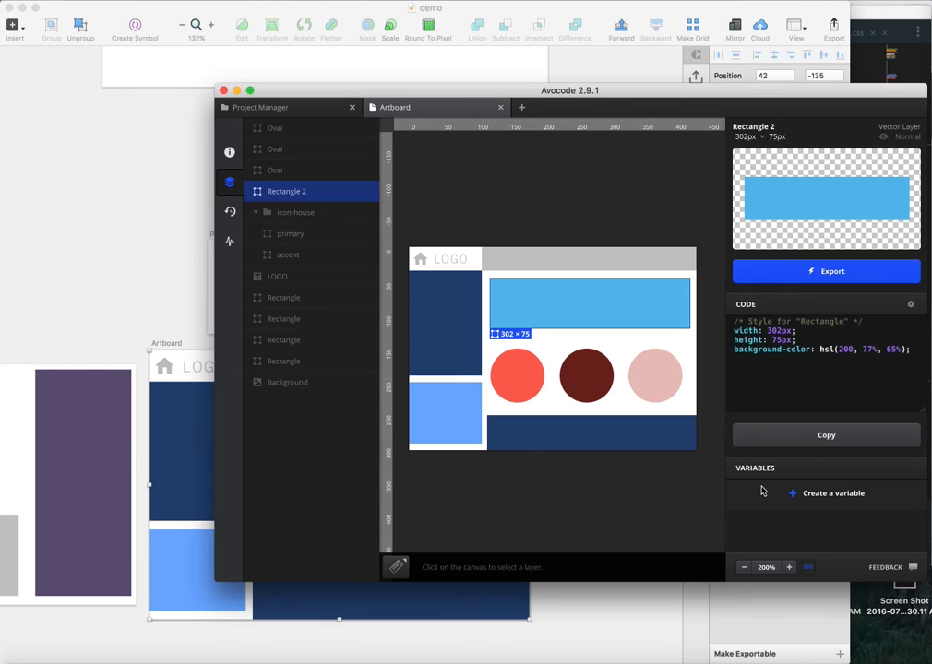
click(808, 496)
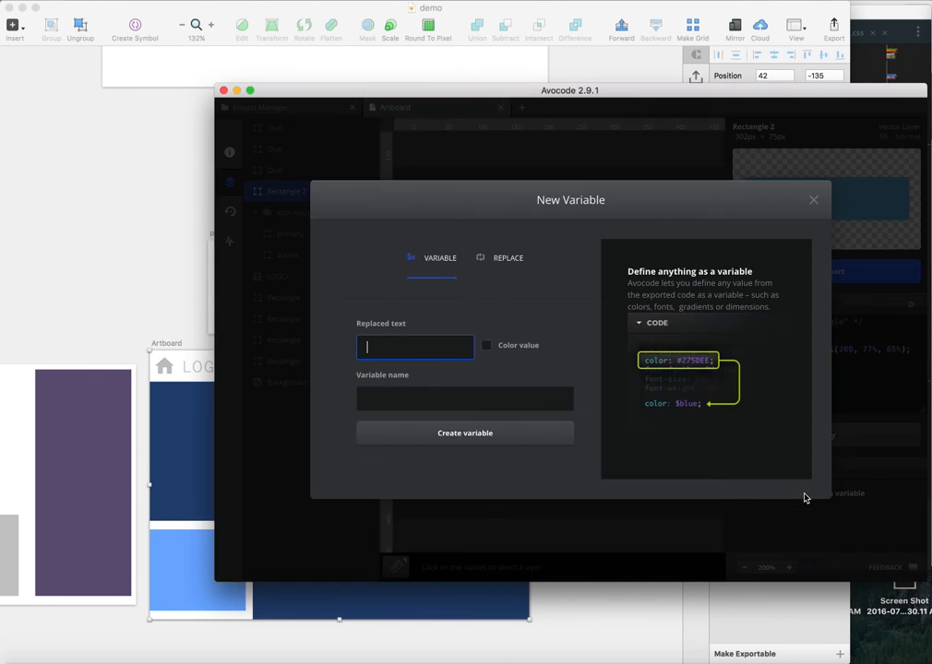
click(505, 262)
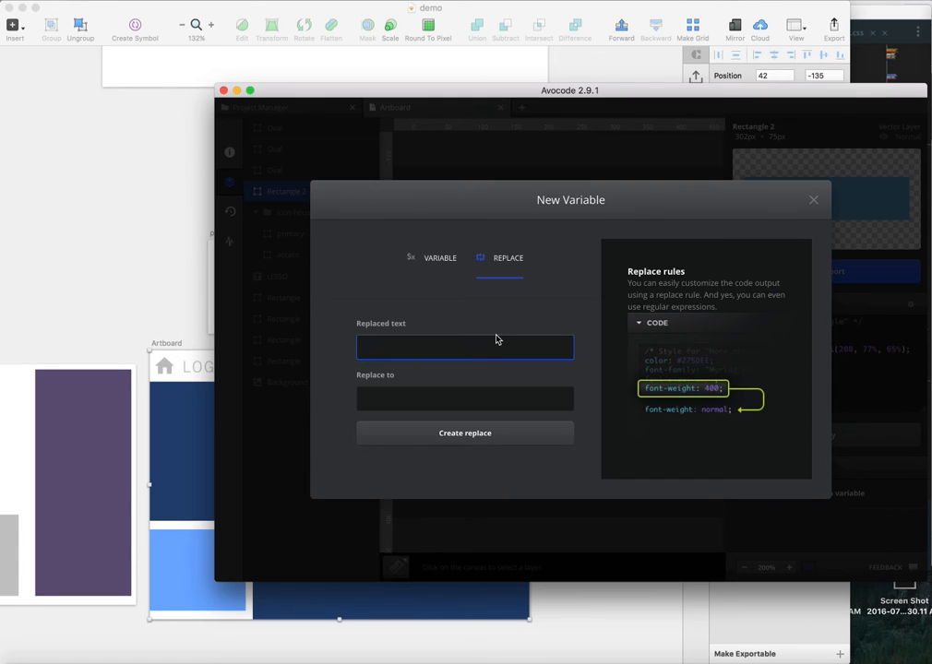
click(812, 200)
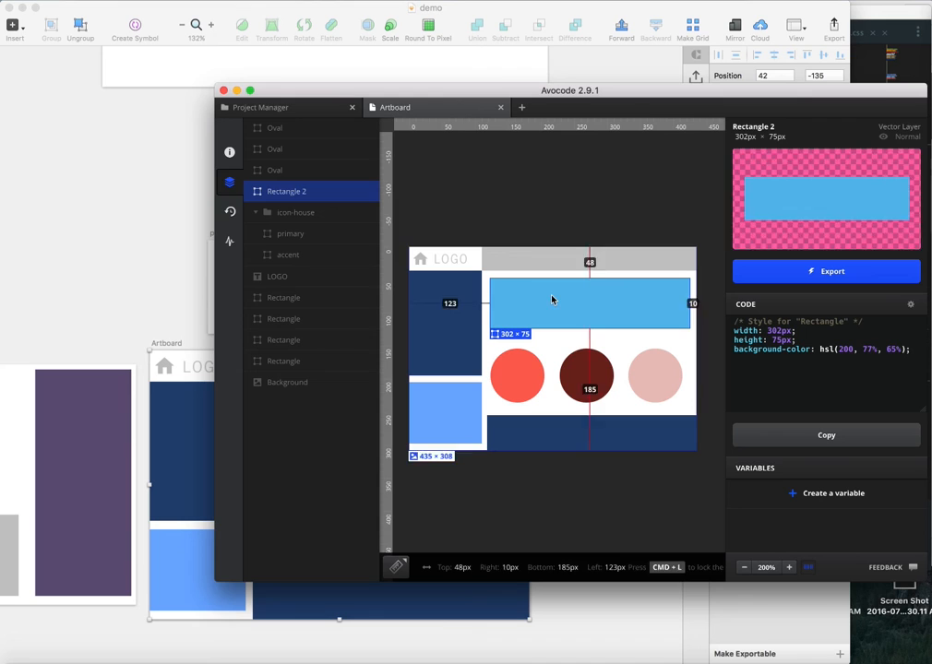
- For the navy sidebar's CSS, create a replace rule that turns "214," into $primary
click(465, 313)
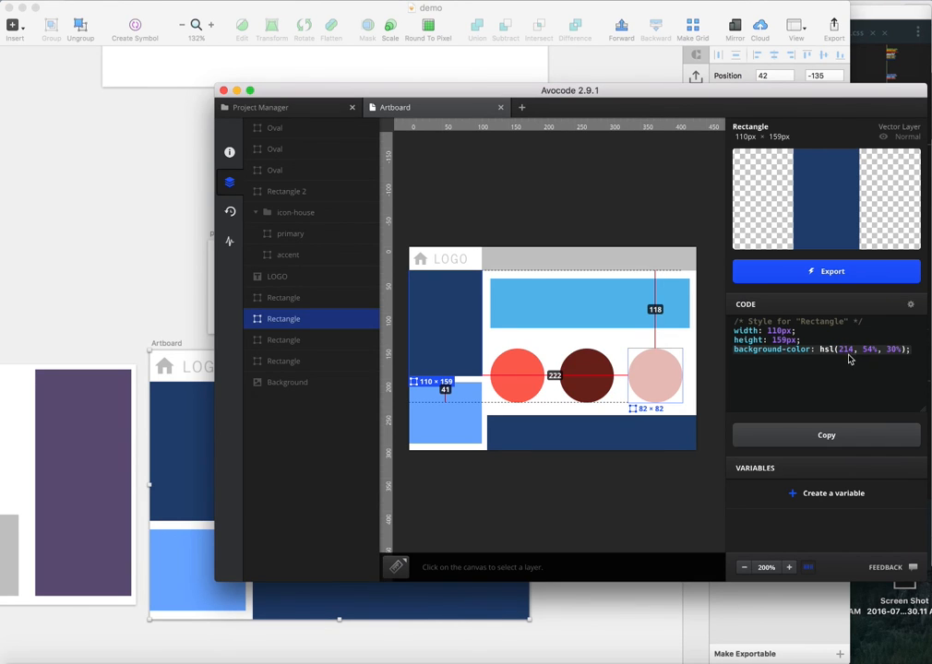
click(832, 491)
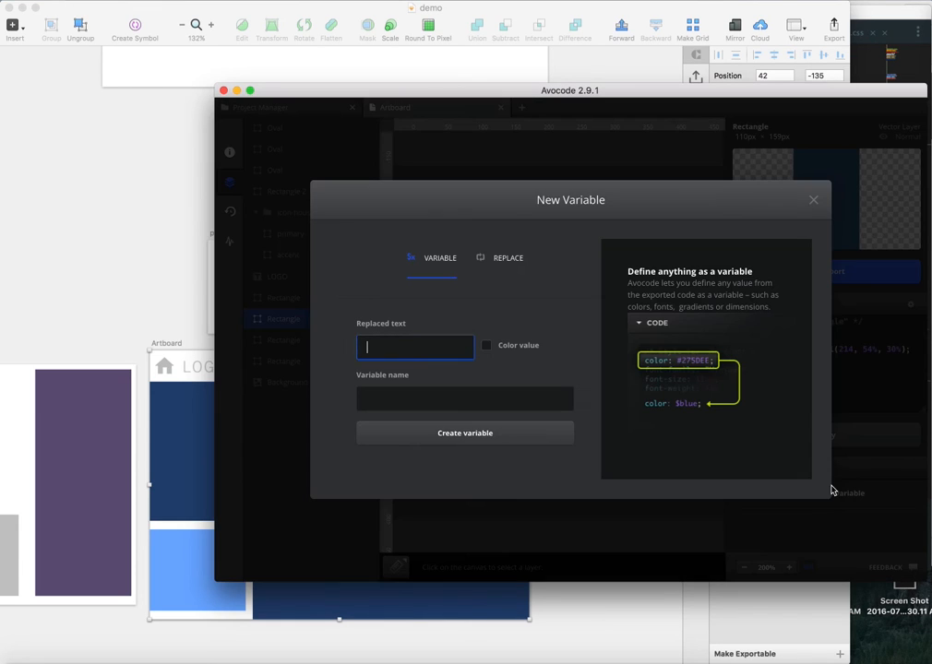
click(506, 262)
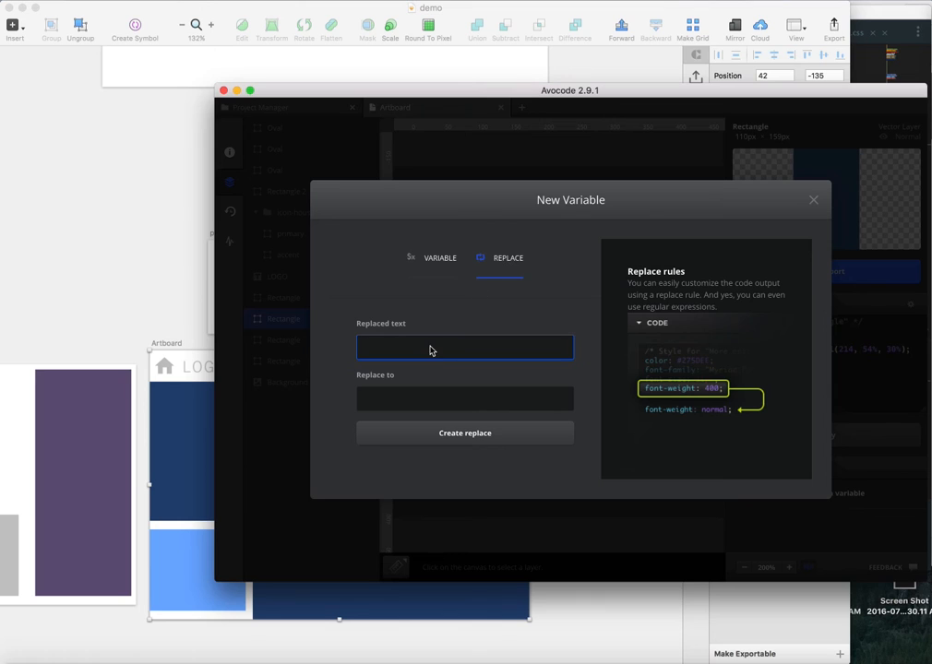
text(214,)
click(435, 395)
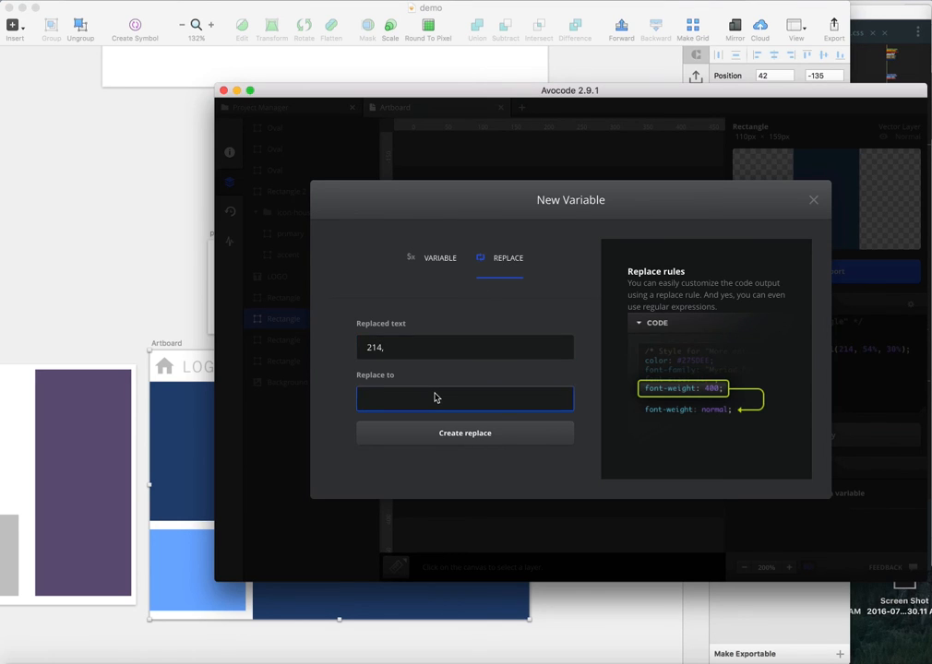
text($primary)
click(514, 437)
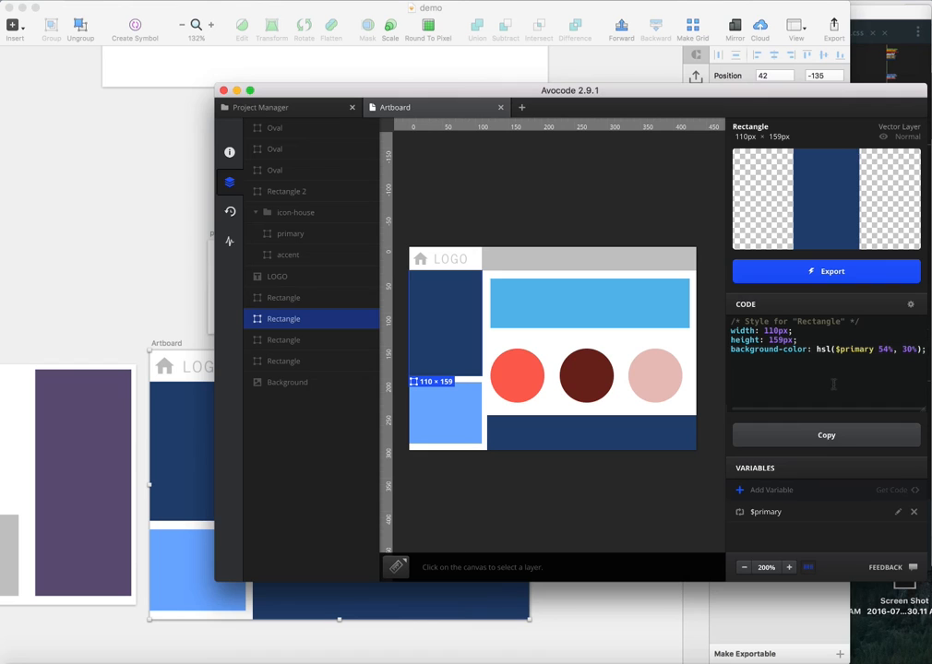
- Change the replace rule's replacement text to hue($primary) and check the sidebar's background-color line
click(897, 512)
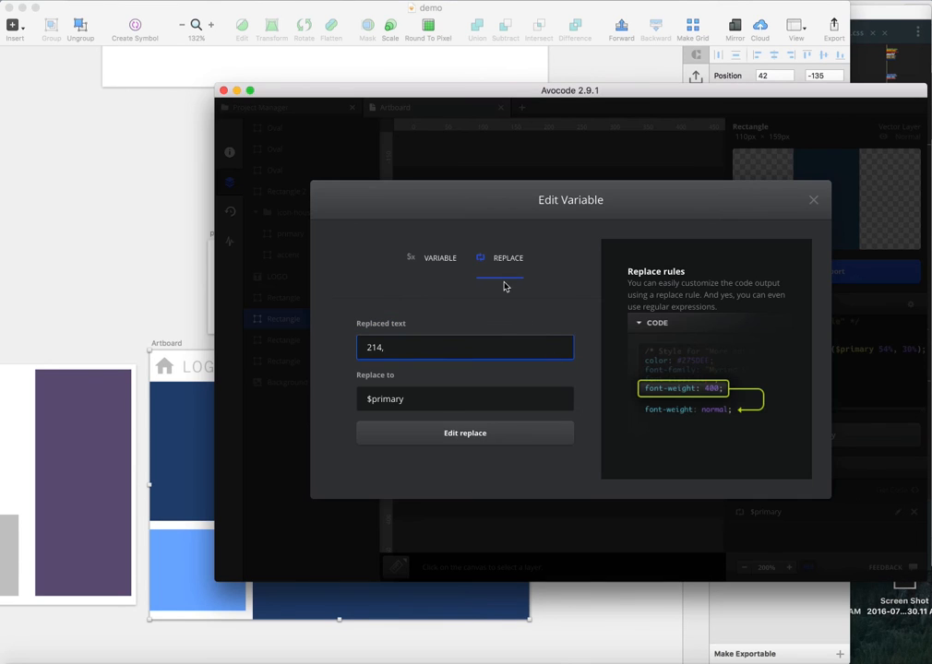
click(371, 404)
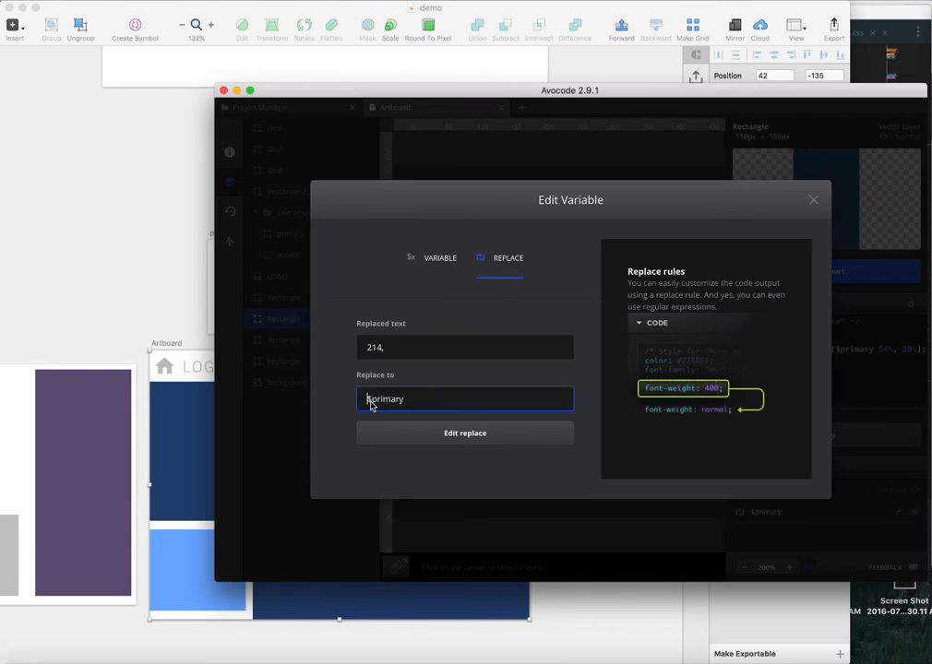
text(hue()
text())
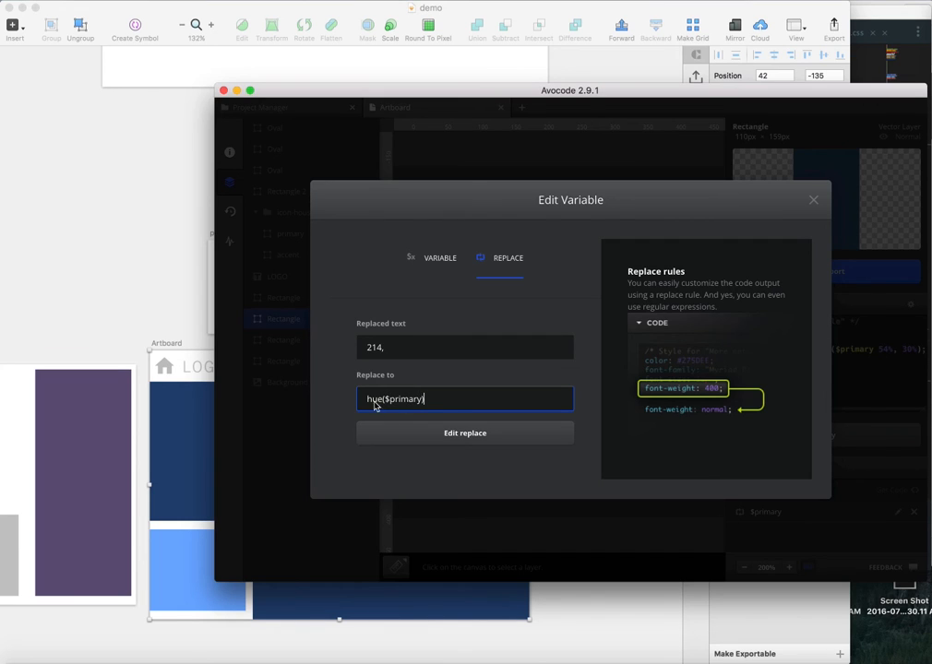
click(444, 435)
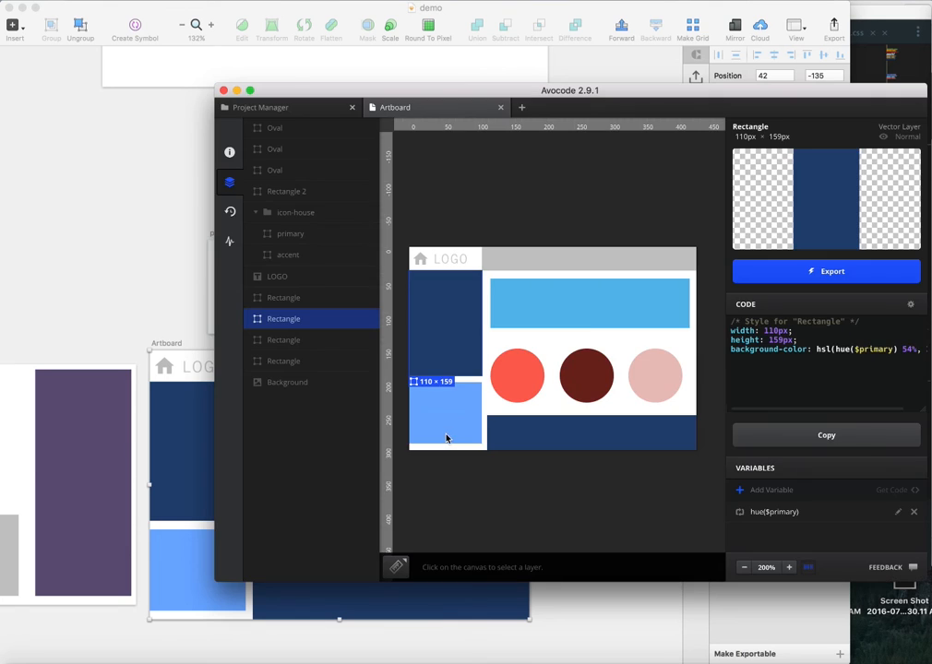
scroll(843, 358, right, 3)
click(841, 355)
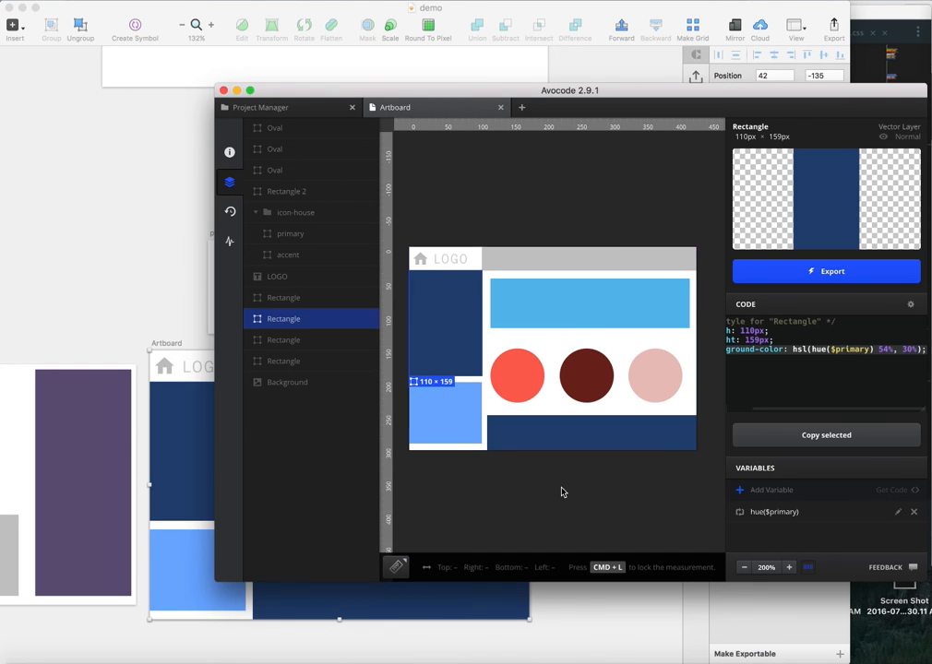
- Switch to Sketch and replace the hue of the Primary palette circle's fill with green across all properties using Replace Hue
click(138, 317)
click(258, 277)
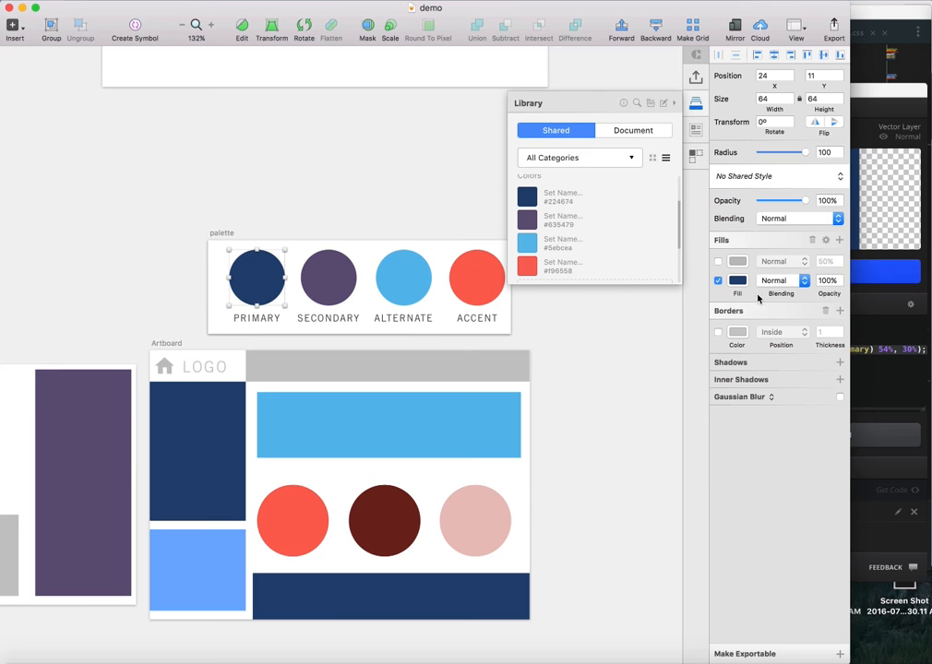
click(299, 0)
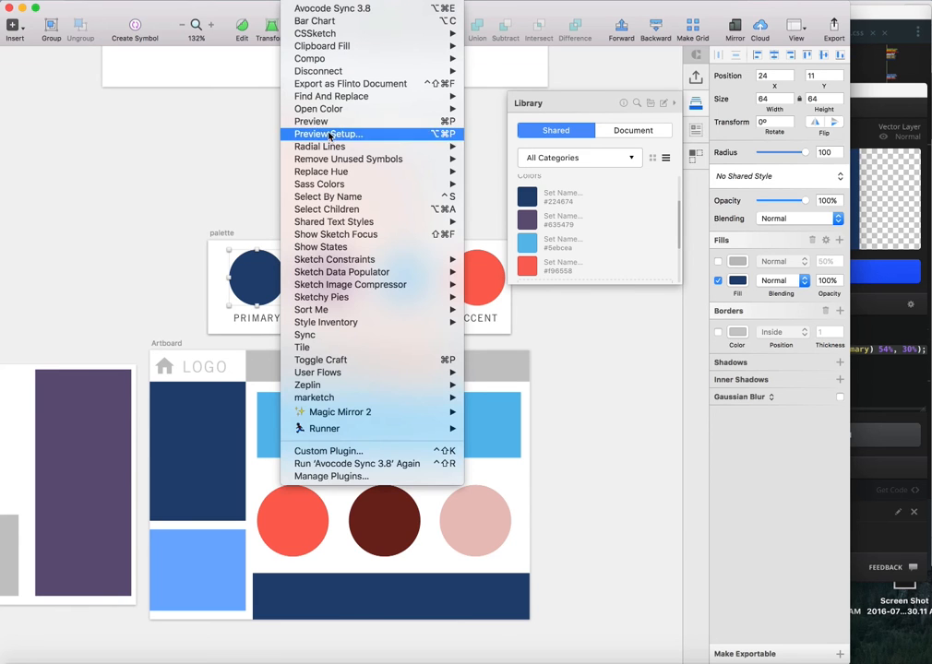
mouse_move(344, 182)
mouse_move(419, 173)
click(502, 172)
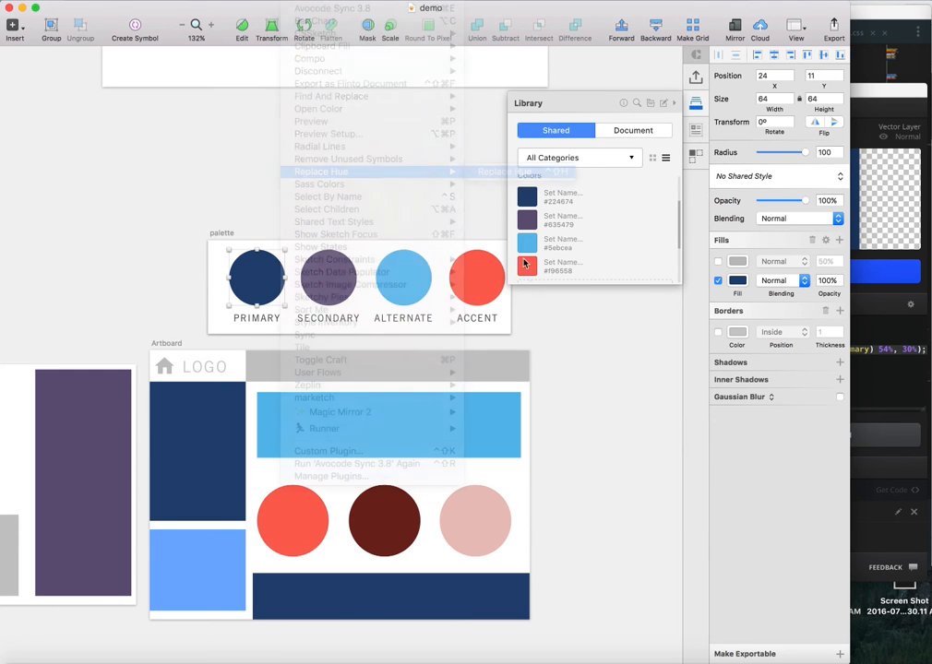
click(526, 264)
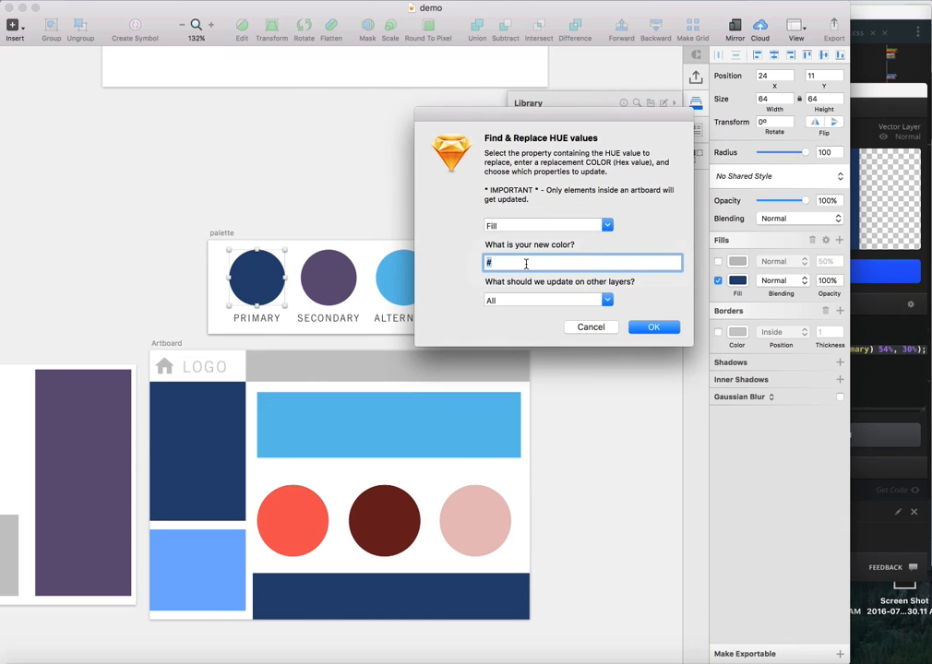
text(green)
click(650, 326)
click(250, 277)
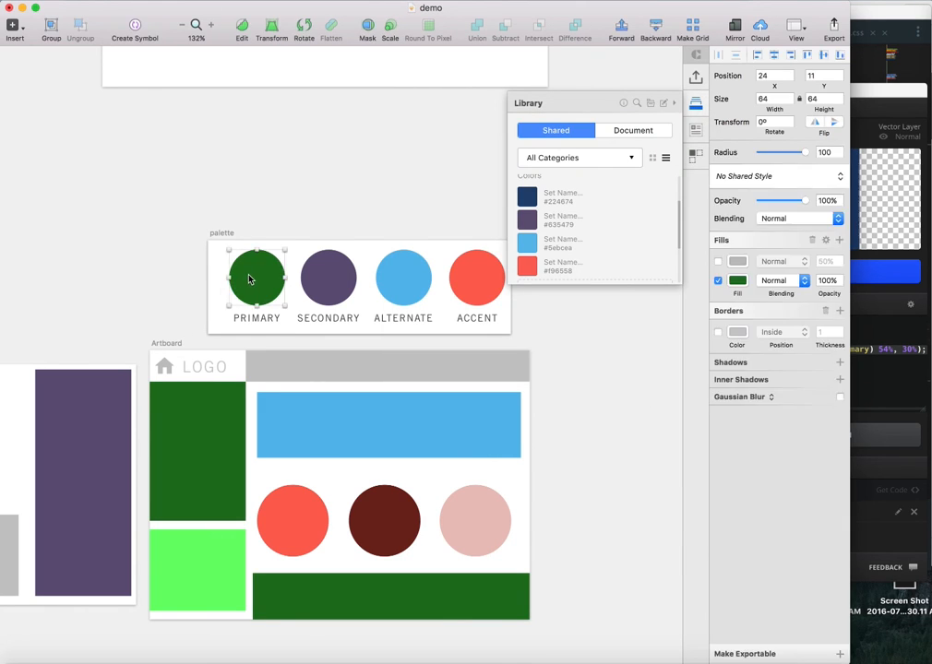
- Check the hue value of the Primary palette circle's fill colour
click(303, 2)
click(165, 255)
click(738, 279)
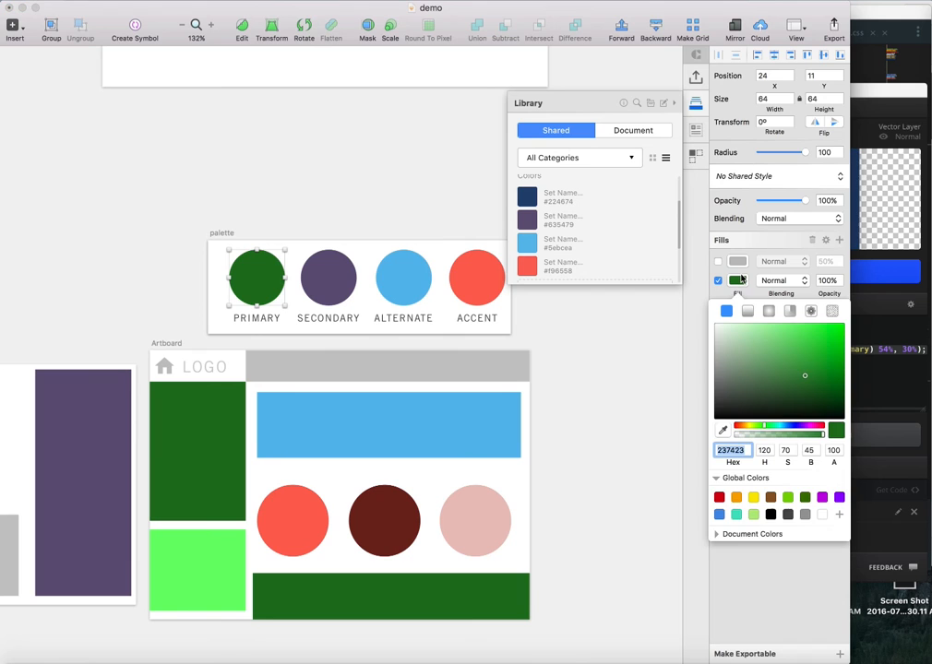
click(764, 451)
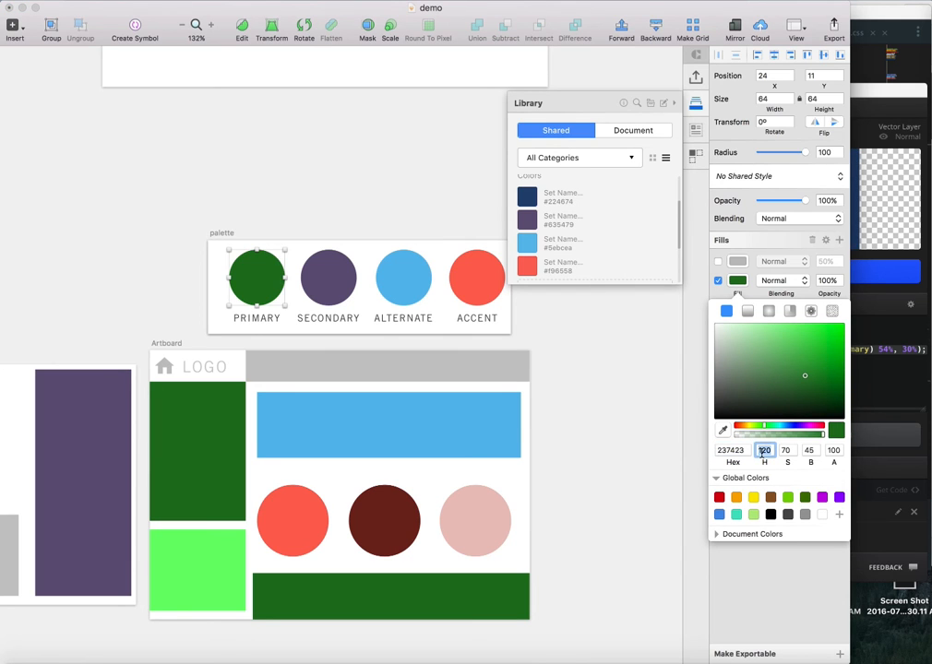
click(606, 437)
click(884, 88)
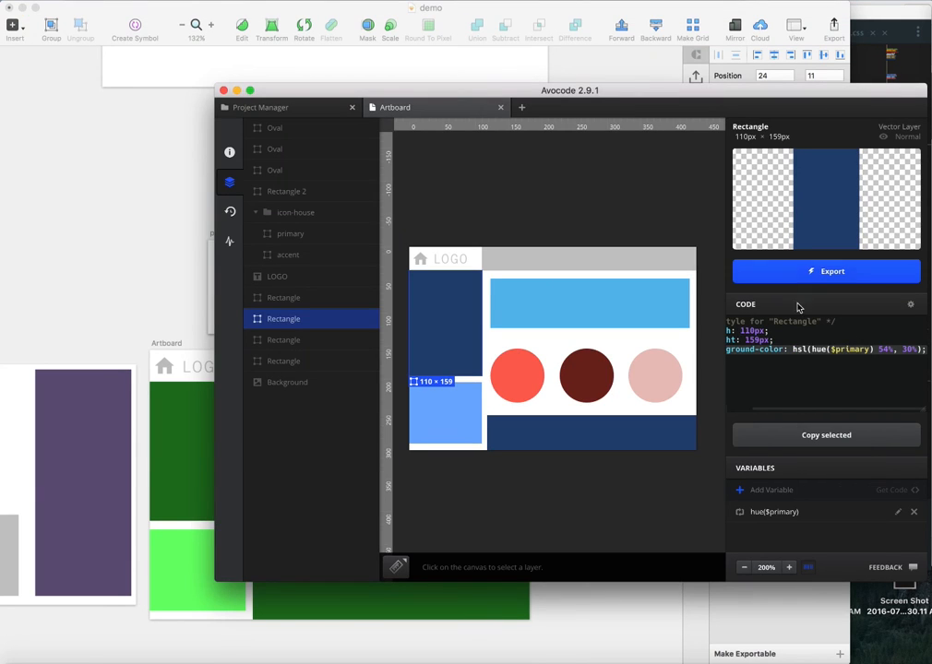
click(899, 513)
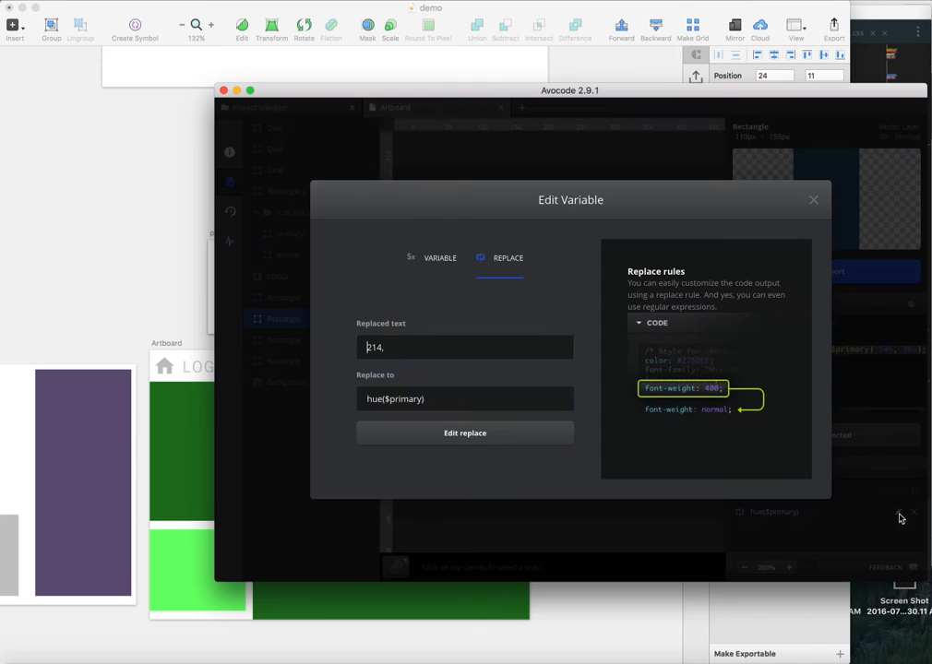
double_click(368, 346)
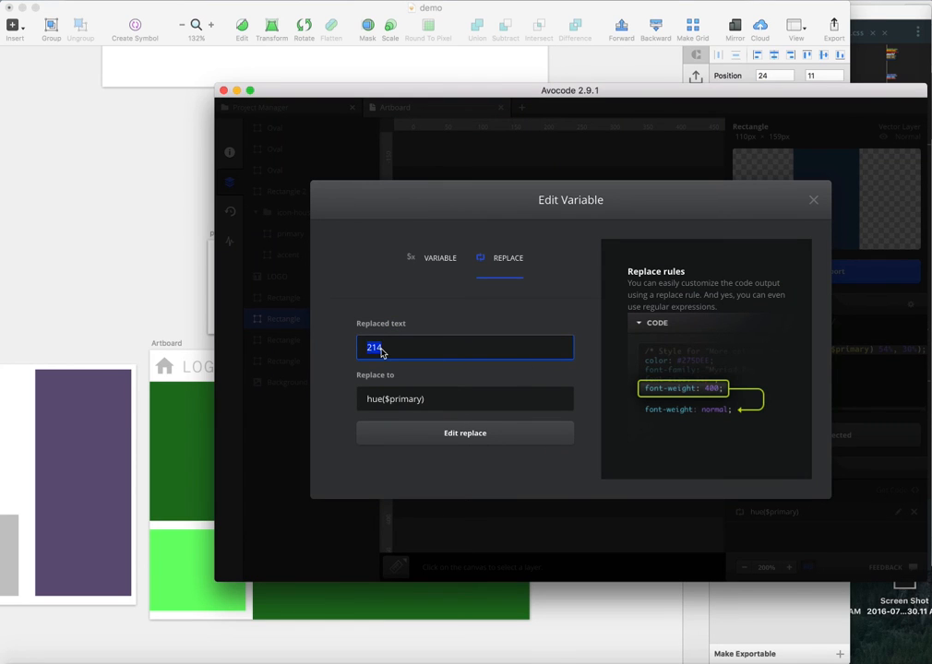
text(120)
click(813, 201)
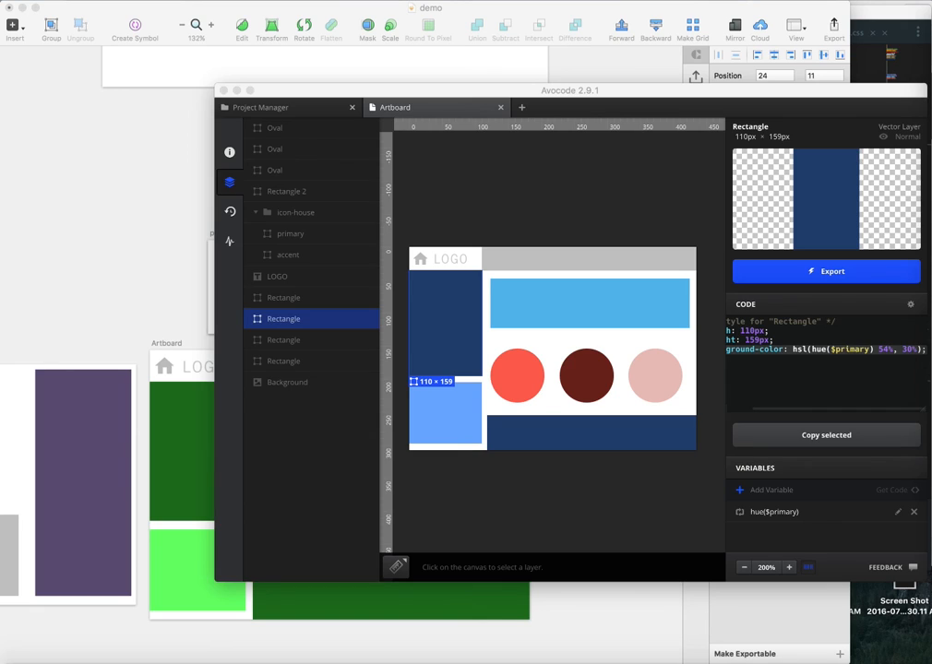
- Switch to the code editor and review the default colour variables and the banner and footer examples in _settings.scss
key(ctrl+Up)
click(818, 274)
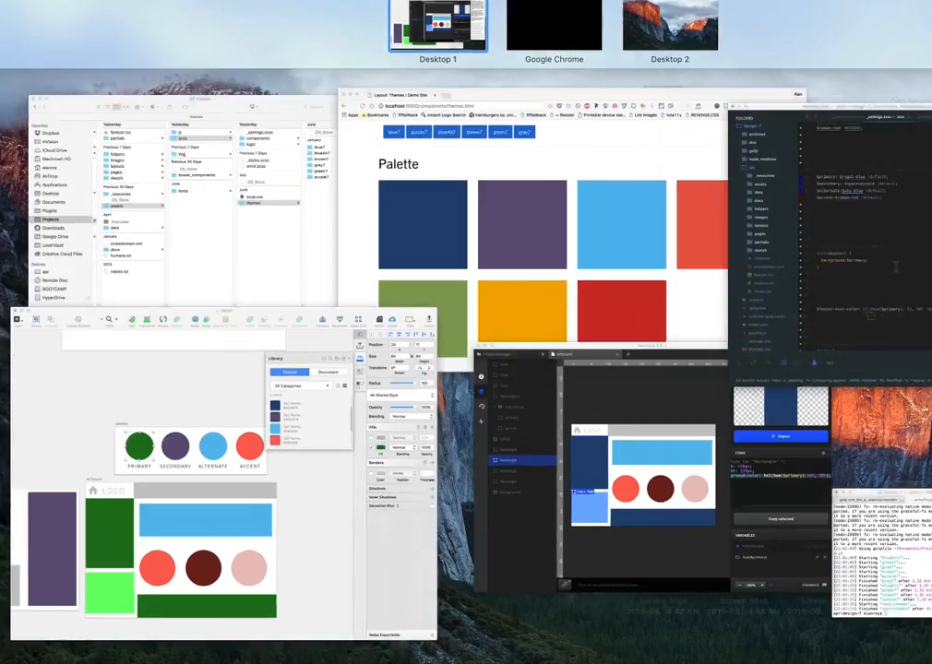
scroll(565, 318, down, 2)
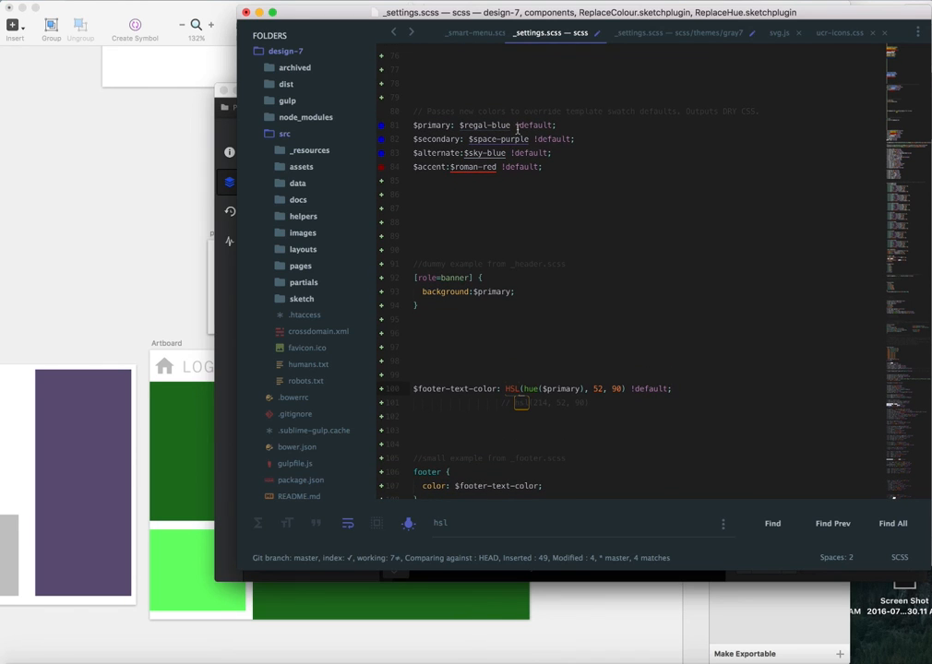
drag(514, 124, 575, 139)
click(555, 129)
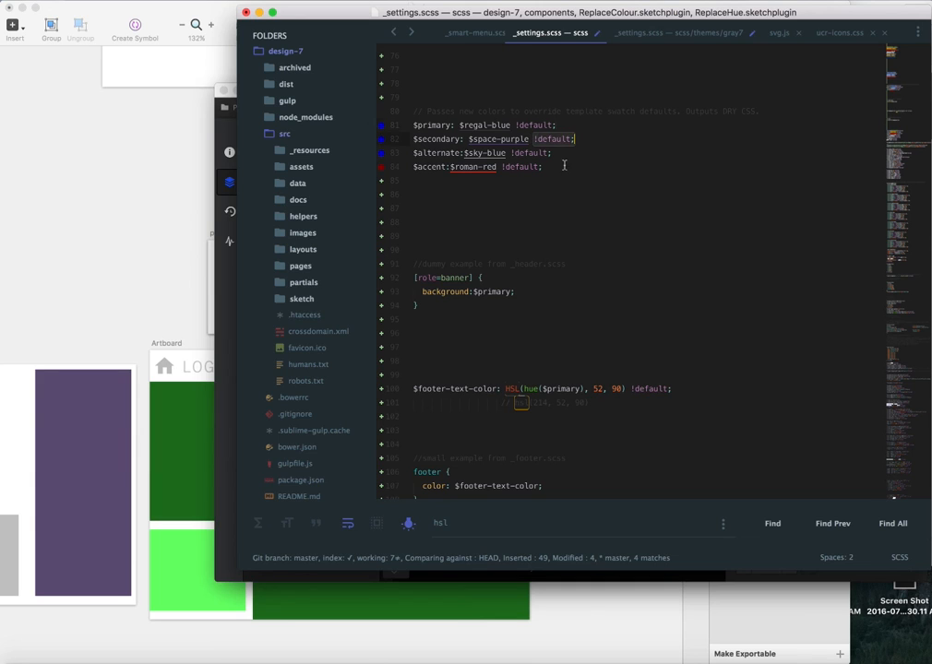
click(559, 156)
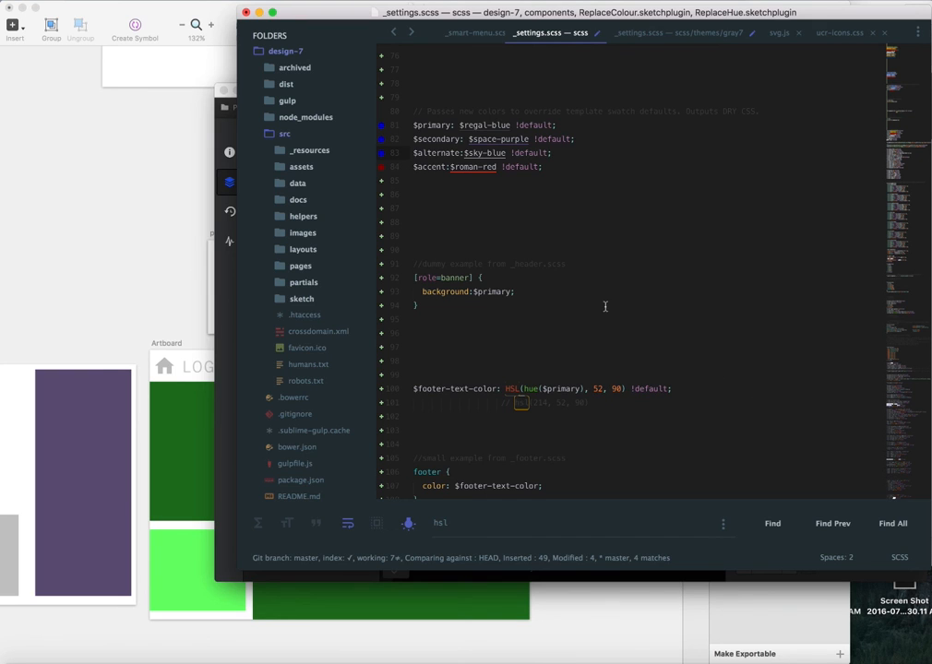
scroll(585, 291, down, 5)
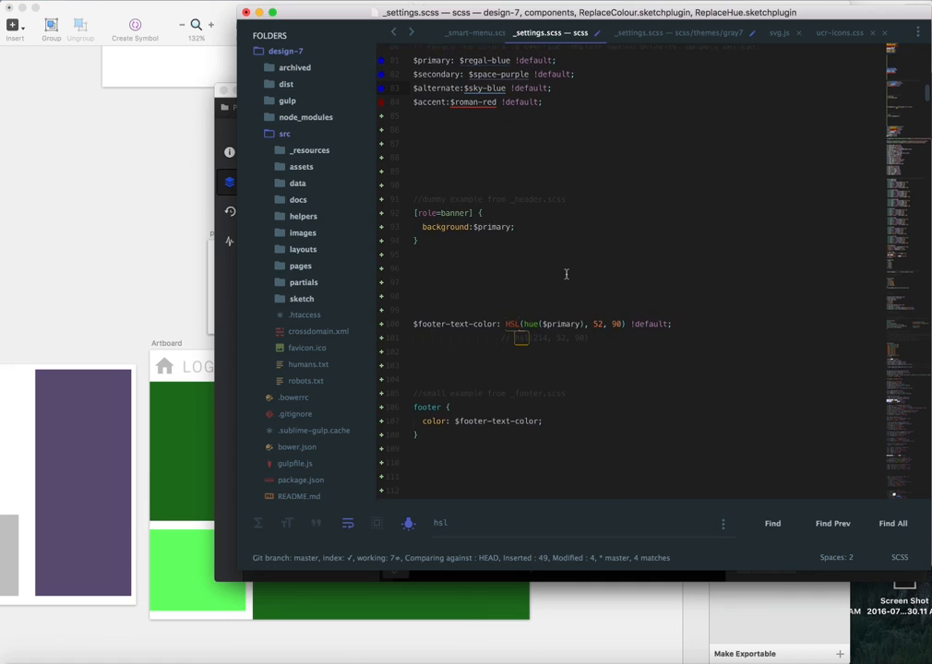
scroll(566, 274, up, 1)
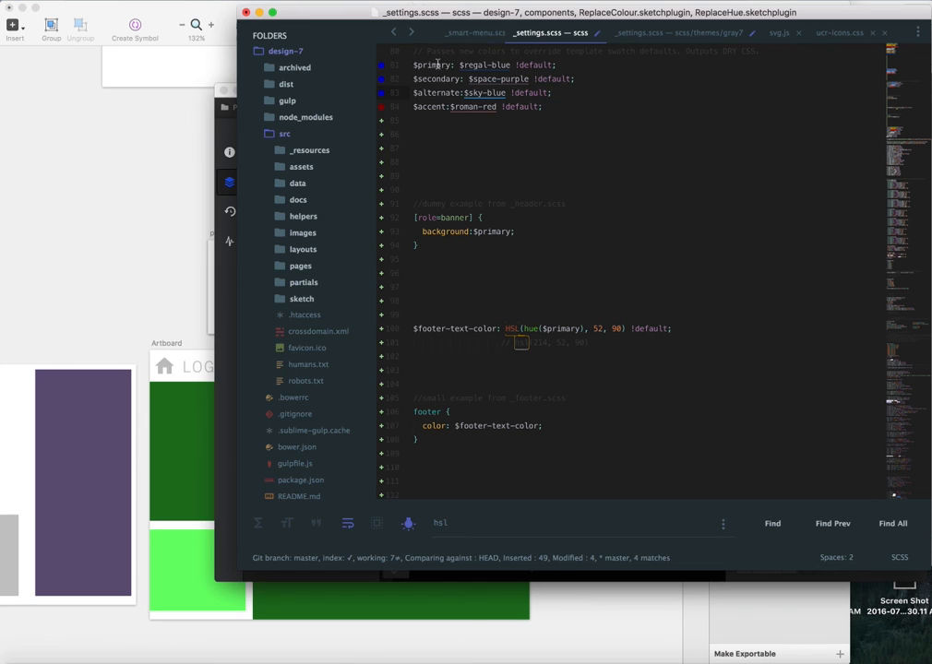
drag(446, 66, 542, 367)
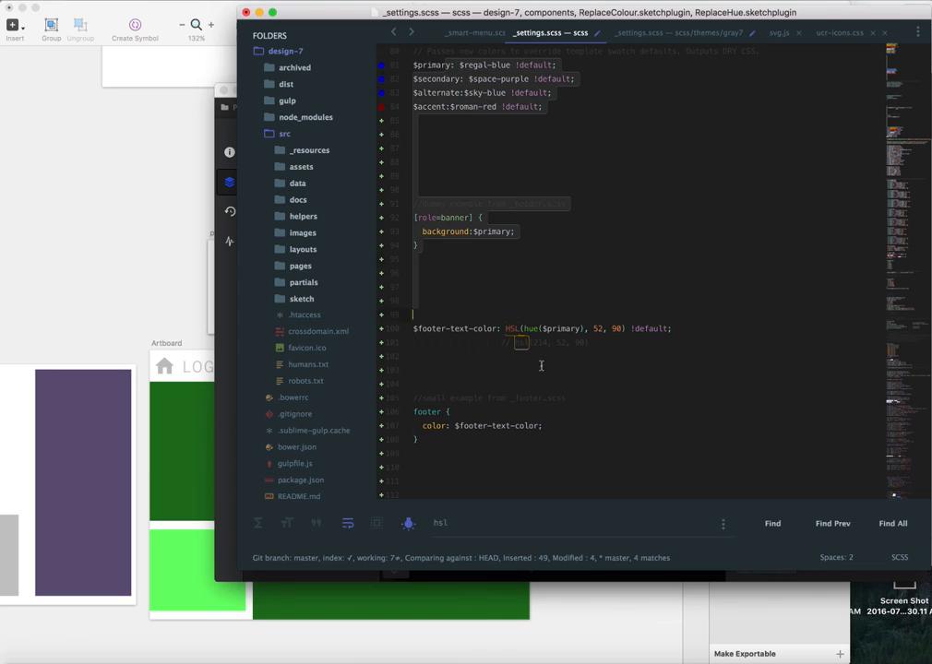
click(561, 431)
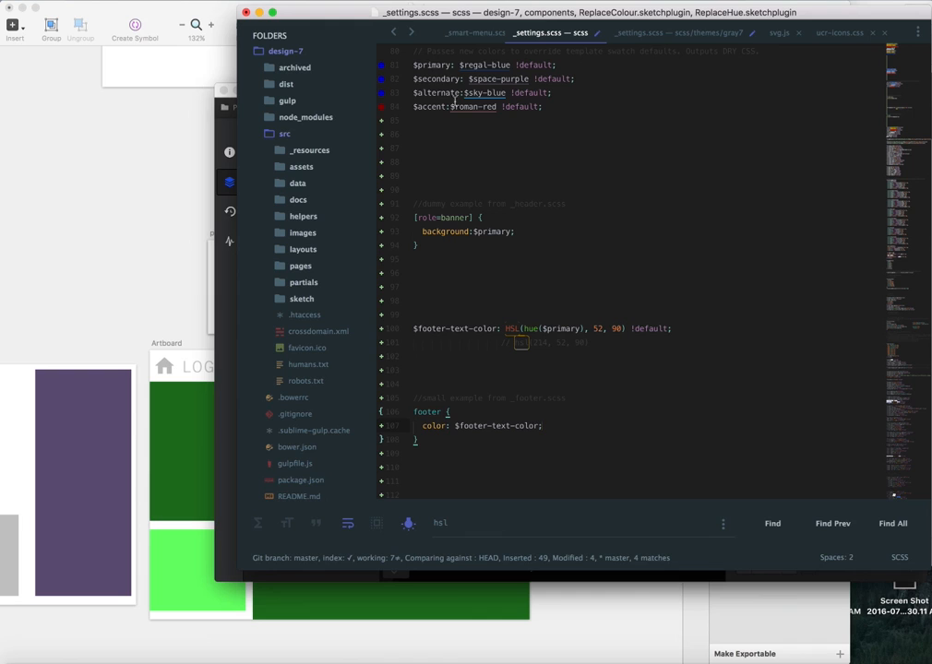
- Compare the $primary, $secondary, $alternate and $accent variable names with the overrides in the gray7 theme's _settings.scss
double_click(432, 64)
double_click(432, 80)
double_click(433, 93)
double_click(434, 107)
click(476, 186)
click(675, 35)
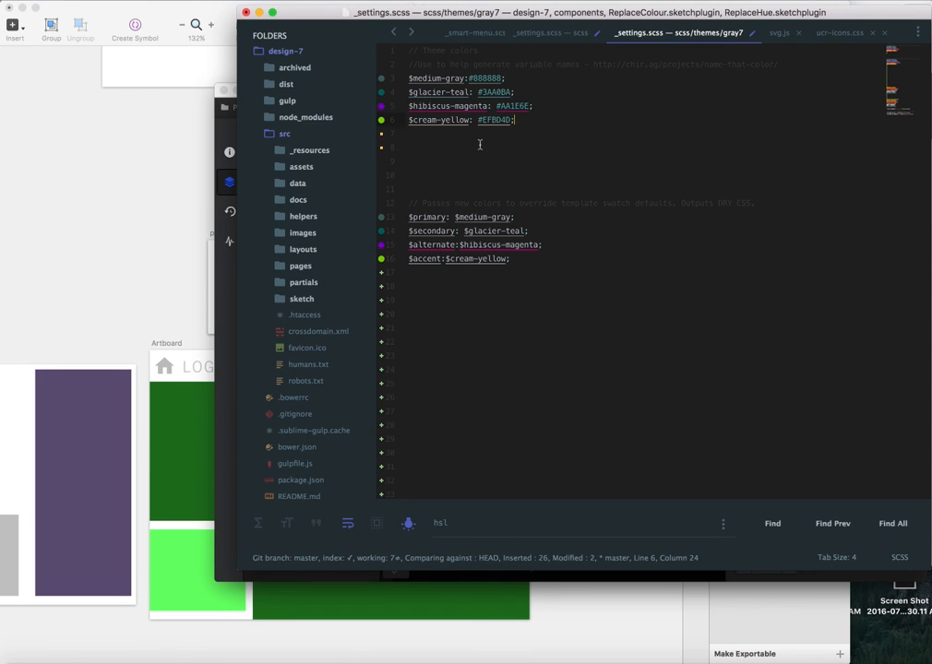
- Compare the $primary override in the gray7 theme's _settings.scss with the $primary default in the main _settings.scss
double_click(432, 216)
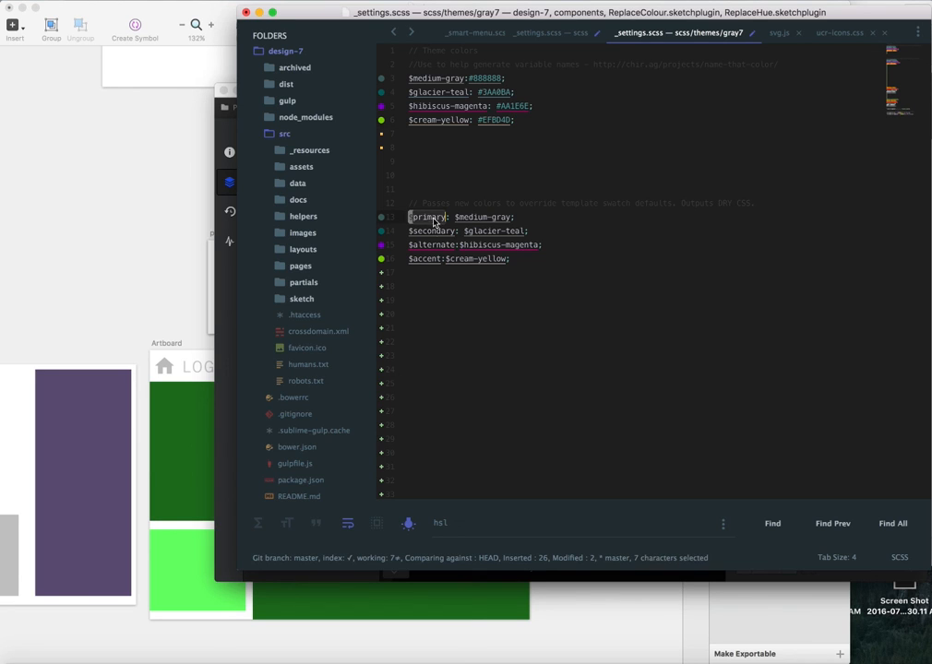
drag(455, 217, 513, 218)
click(546, 32)
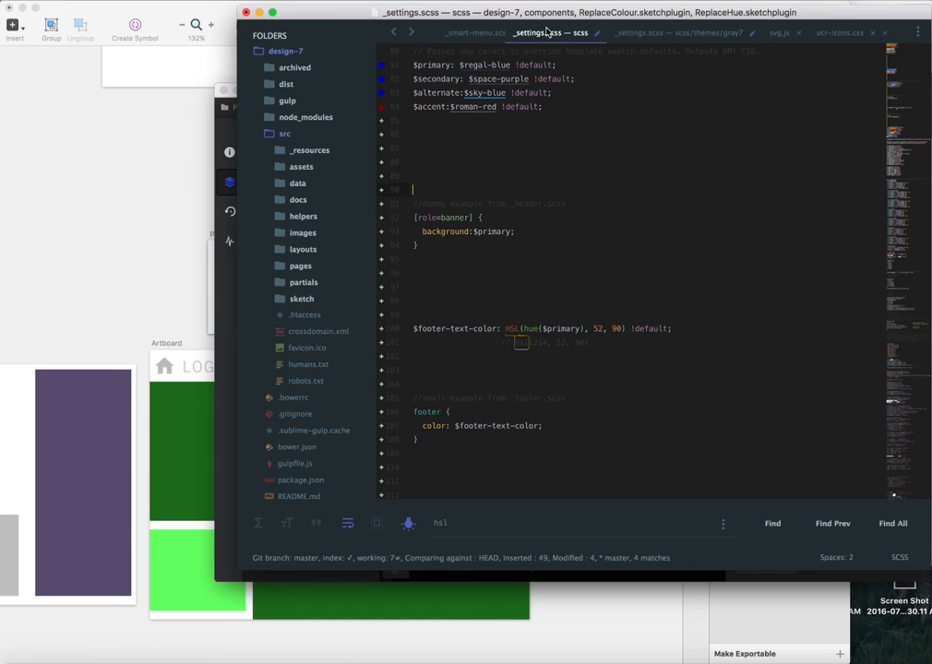
drag(458, 65, 514, 64)
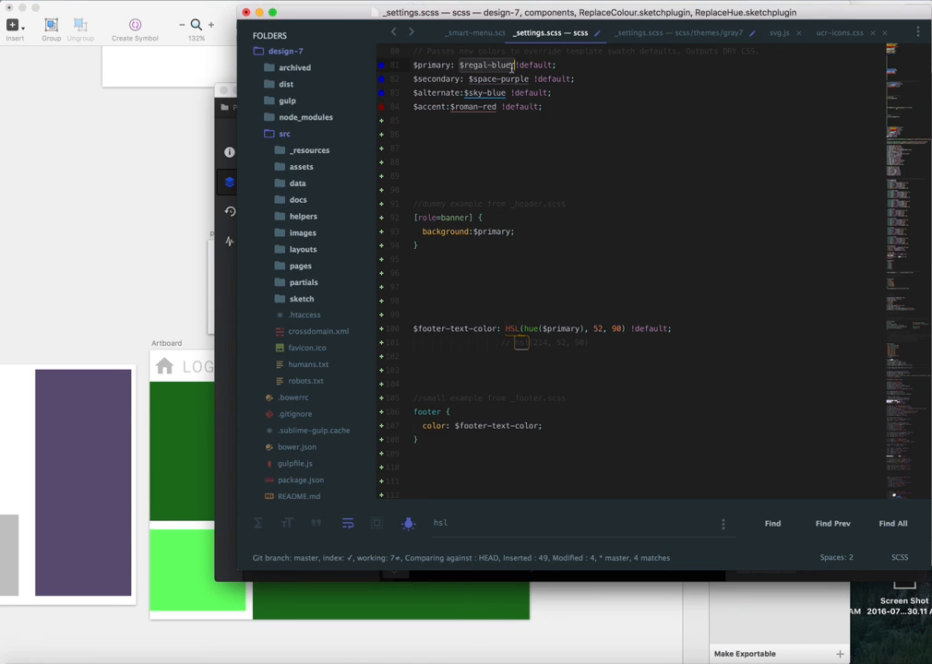
- Check the colour variables assigned to $primary, $secondary, $alternate and $accent in the gray7 theme's _settings.scss
click(646, 33)
click(512, 245)
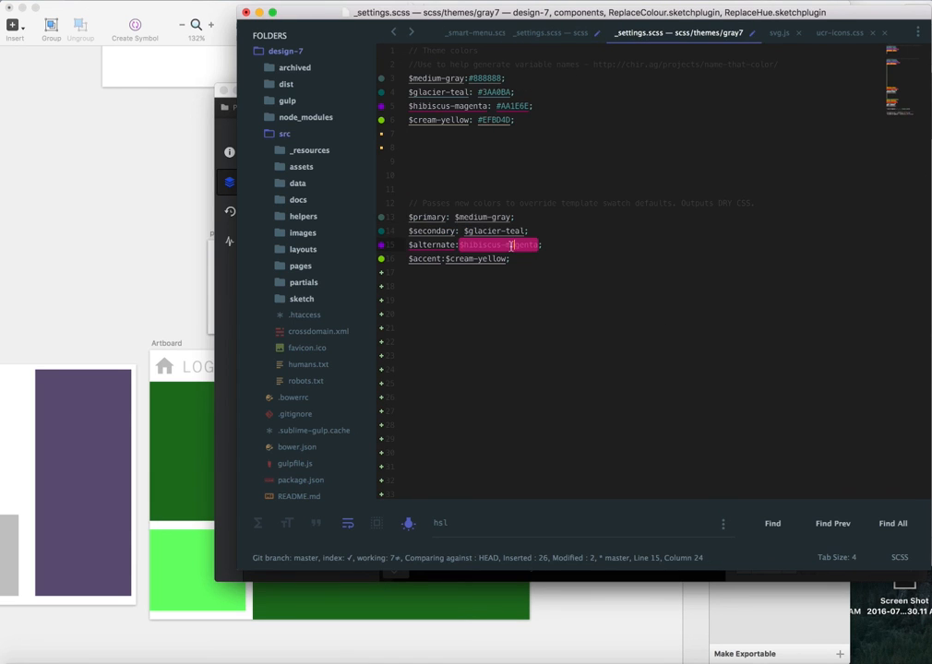
click(467, 218)
click(480, 231)
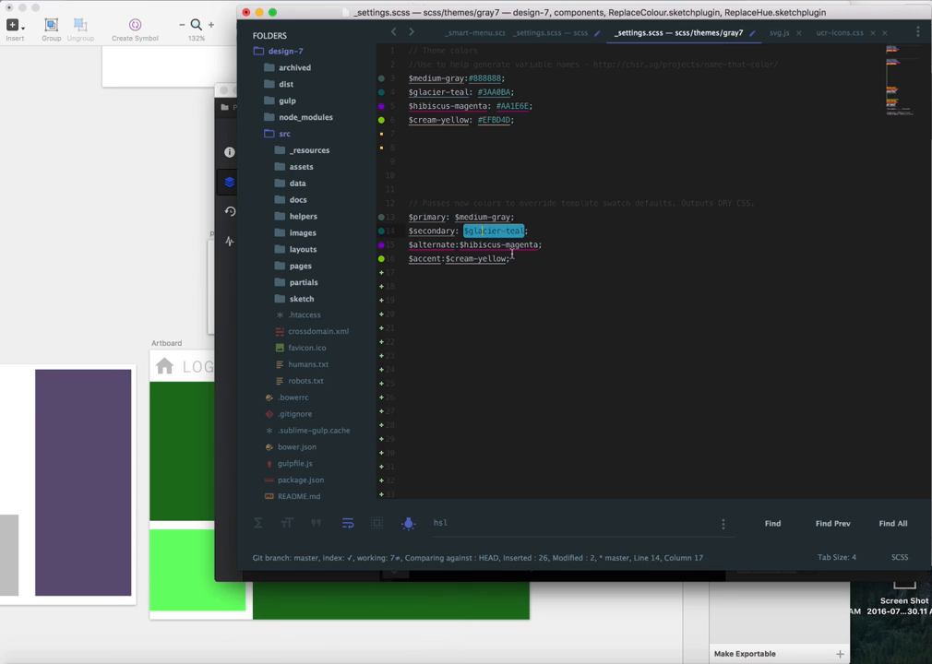
click(514, 247)
click(488, 260)
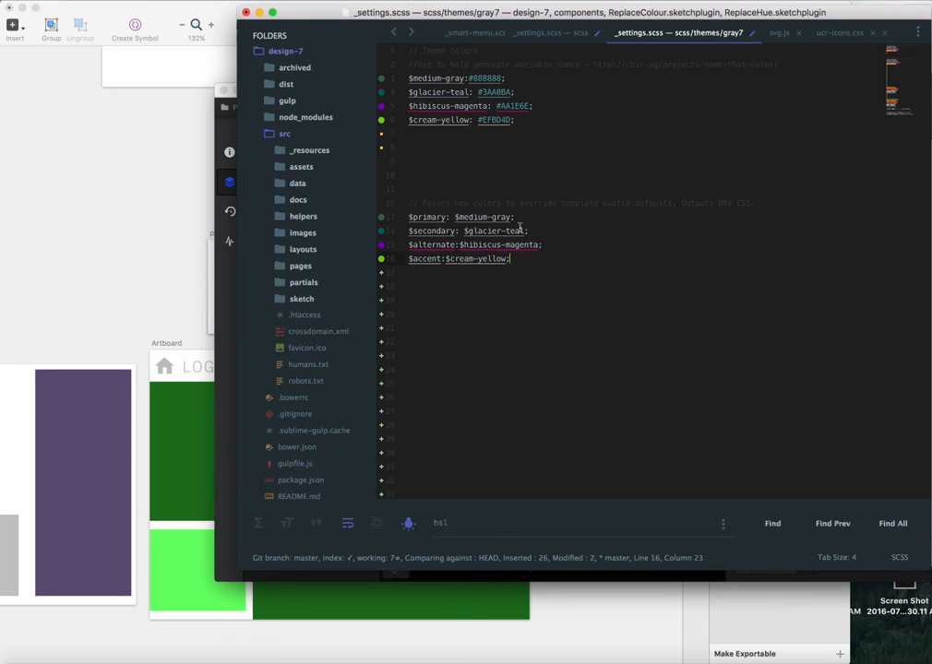
- Skim the main _settings.scss to see how its component settings and tint, shade, strong, weak and transparent variations use the colour variables
click(549, 33)
scroll(521, 302, down, 20)
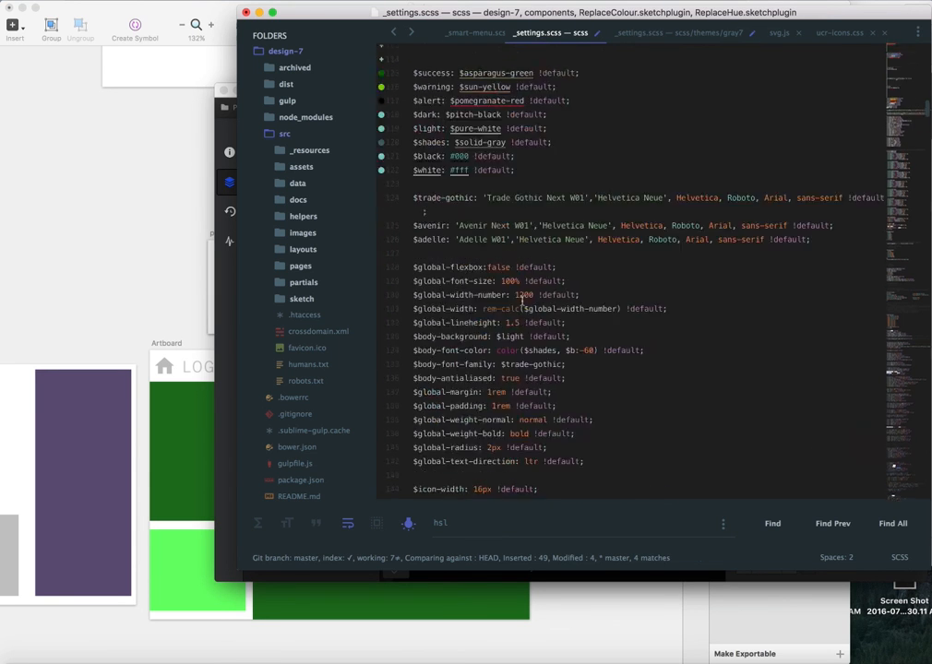
scroll(521, 302, down, 20)
scroll(522, 301, up, 20)
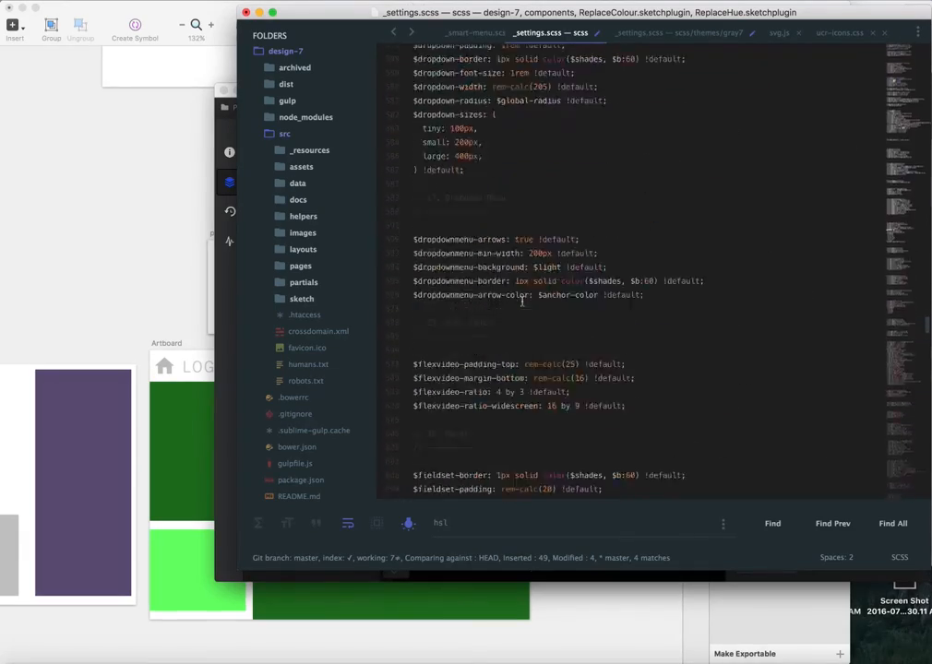
scroll(521, 302, up, 20)
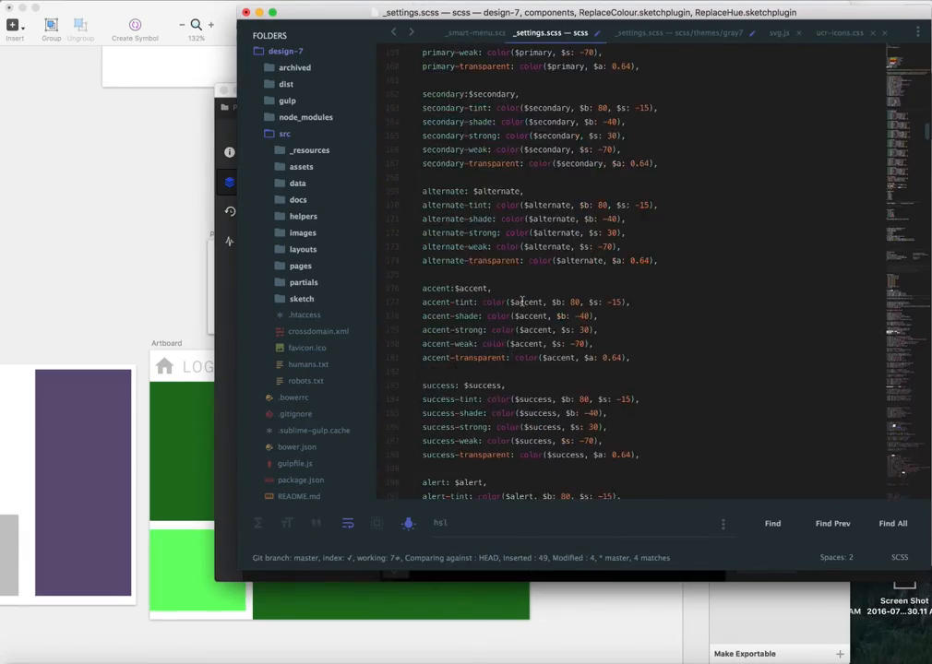
scroll(521, 302, up, 10)
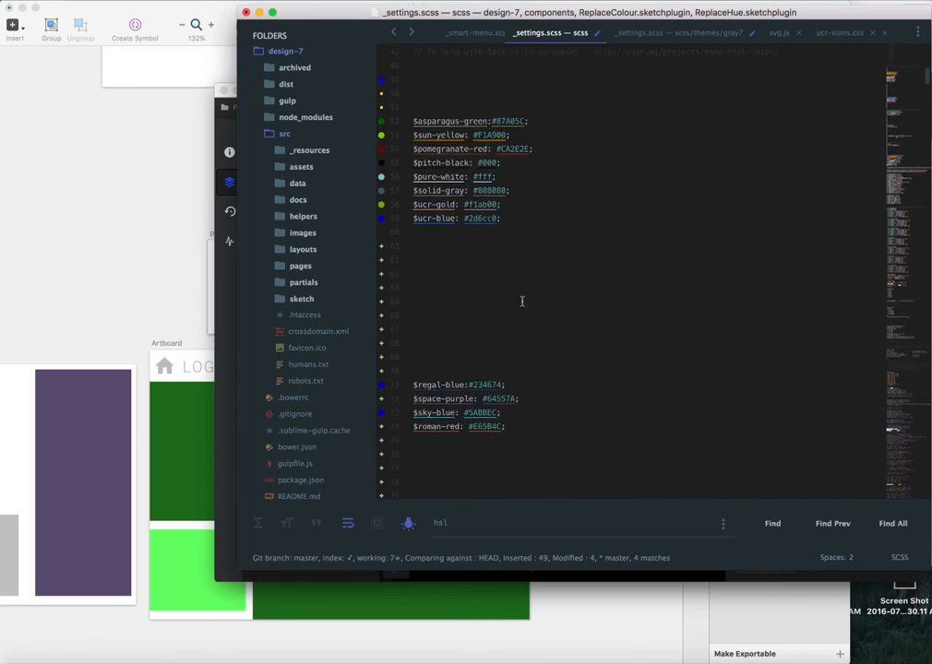
- Return to the gray7 theme's _settings.scss and review its block of four swatch overrides
click(665, 32)
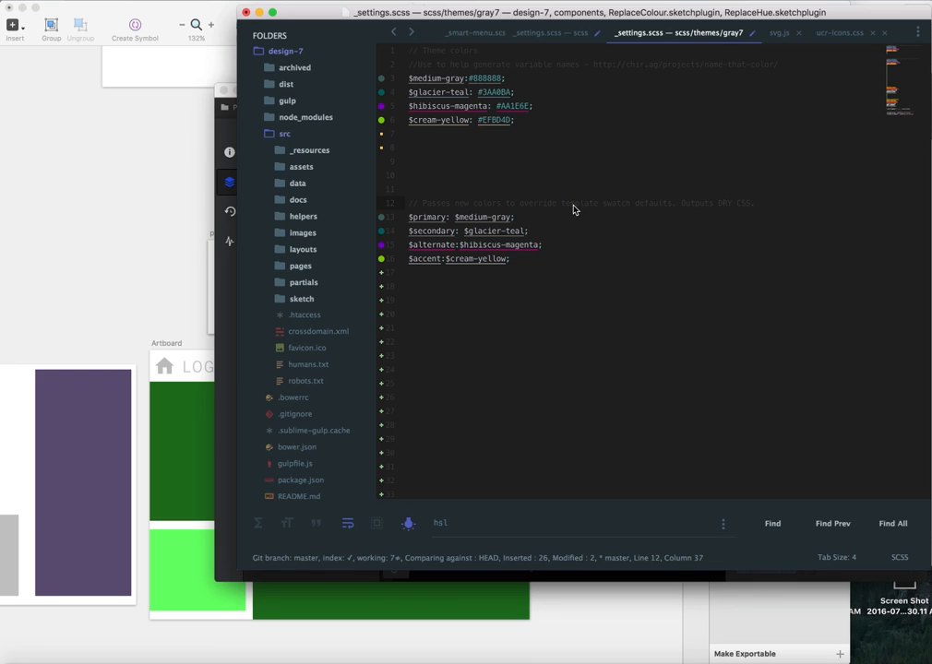
click(564, 255)
drag(522, 262, 457, 217)
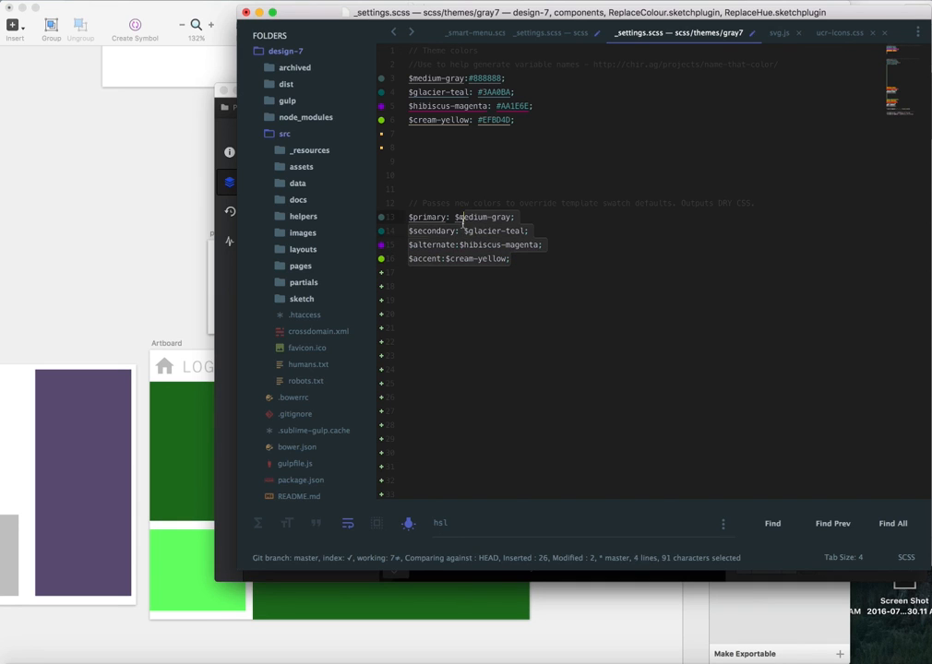
click(504, 245)
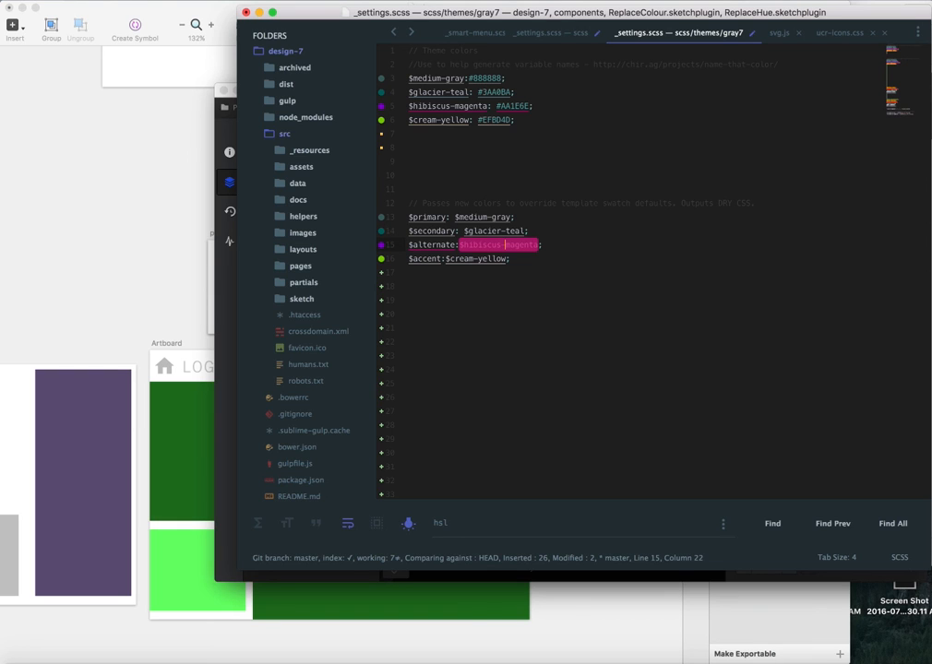
click(511, 267)
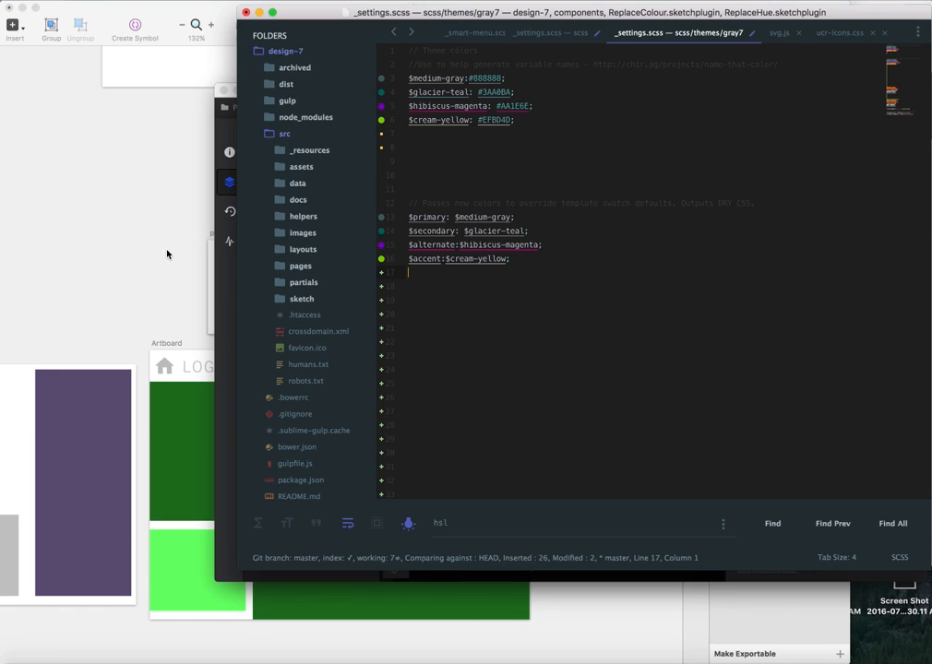
- Switch to the browser showing the demo site's themes page and examine its Palette swatches
key(ctrl+Up)
click(464, 282)
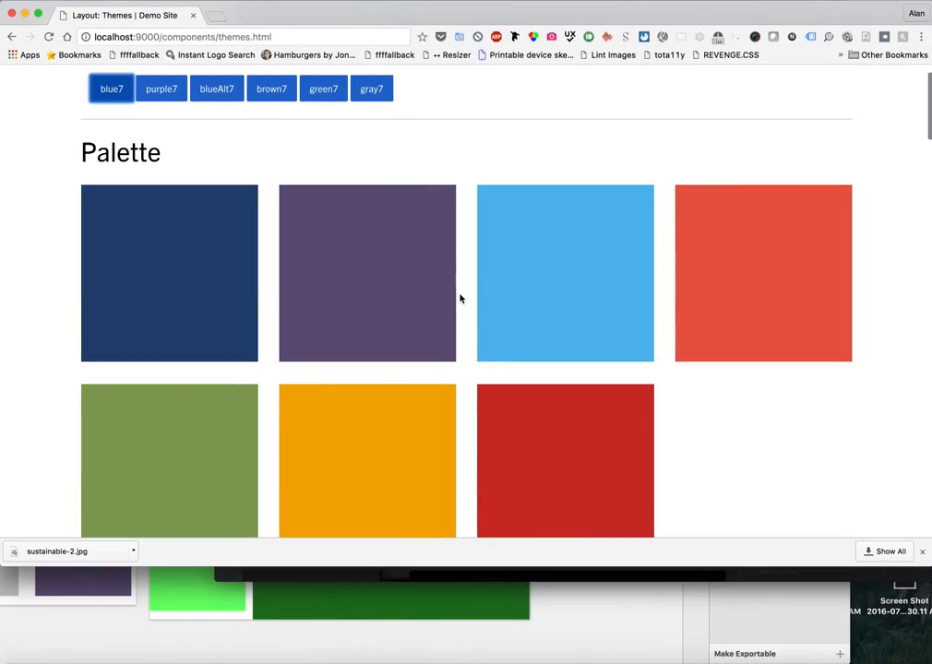
scroll(460, 298, down, 2)
scroll(460, 297, up, 2)
scroll(459, 297, down, 2)
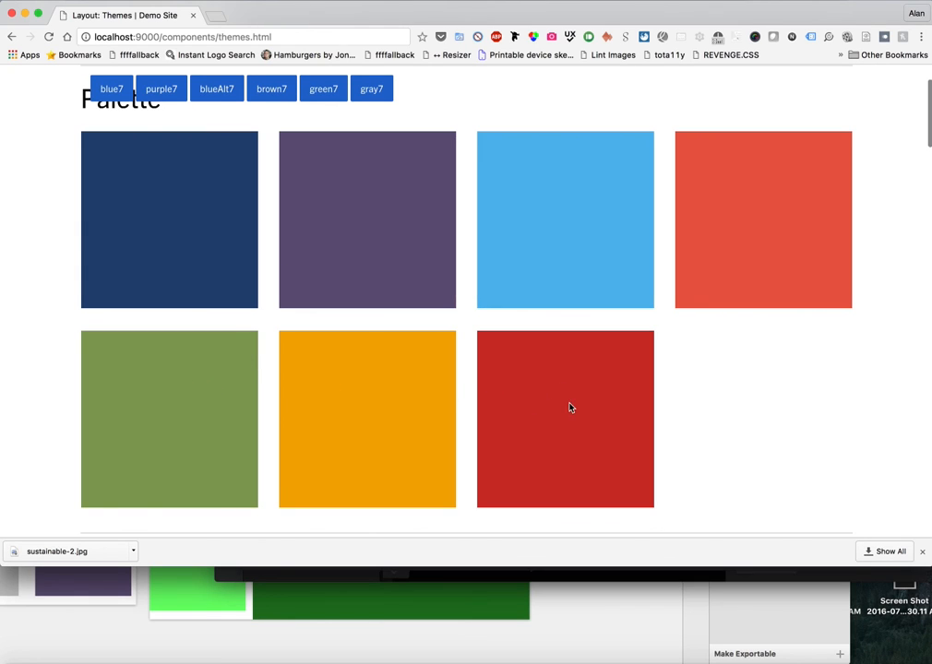
scroll(569, 406, up, 3)
scroll(569, 406, down, 2)
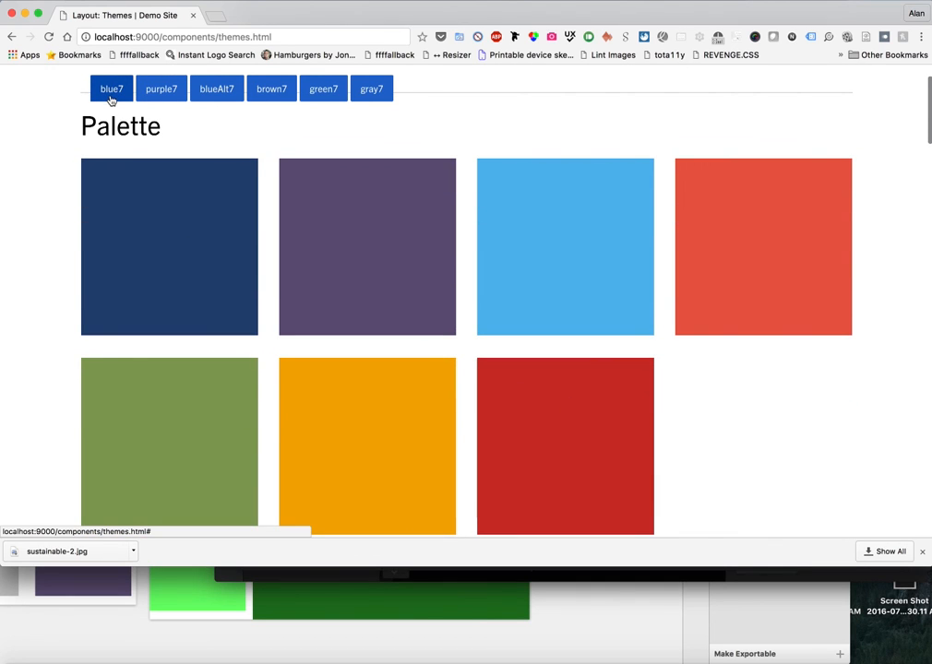
- Preview the Palette swatches in the purple7, blueAlt7, brown7, green7 and gray7 themes, returning to blue7
click(166, 96)
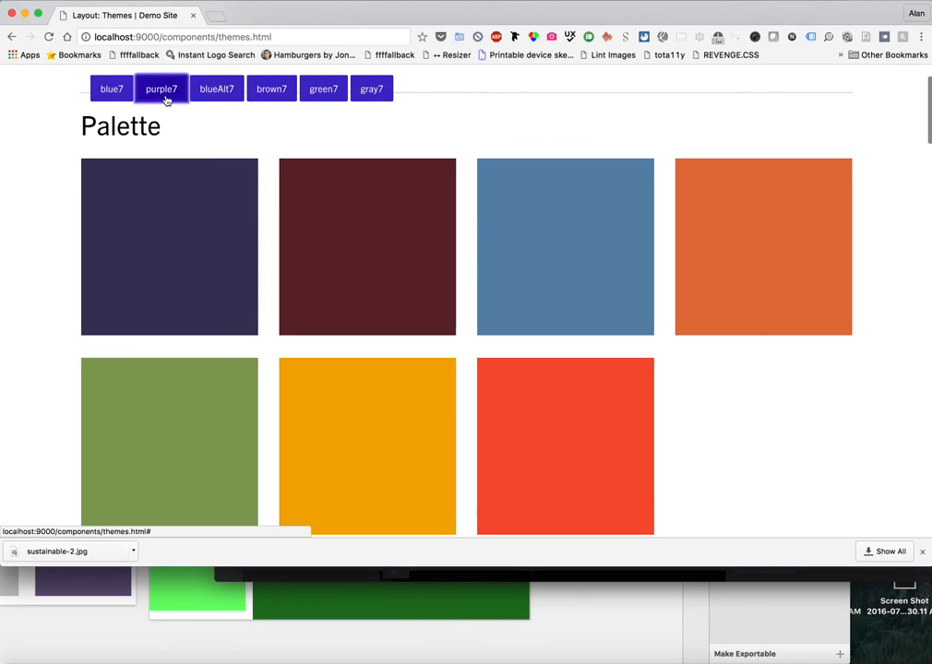
click(226, 94)
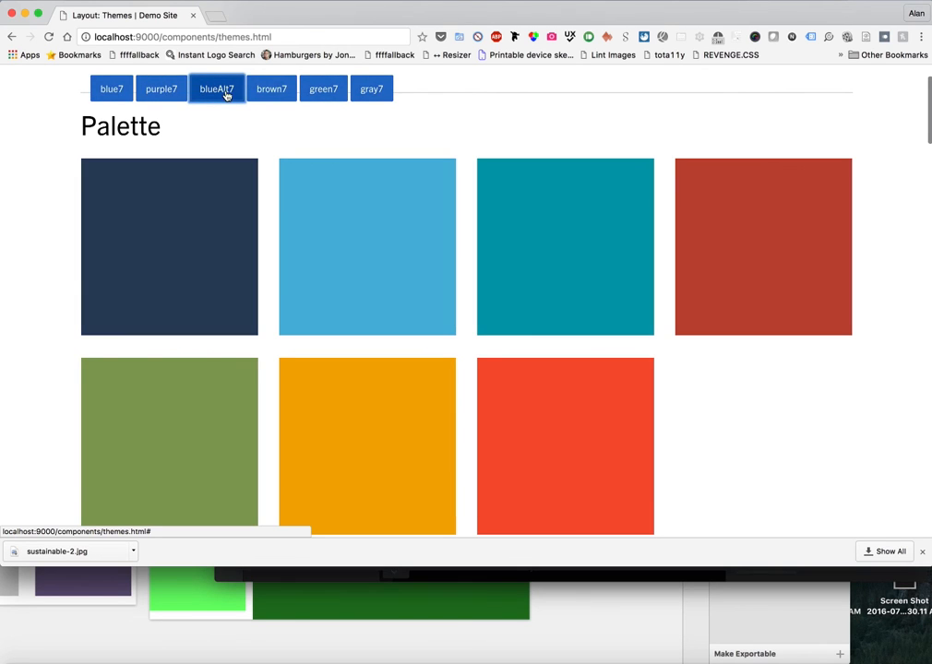
click(282, 93)
click(317, 94)
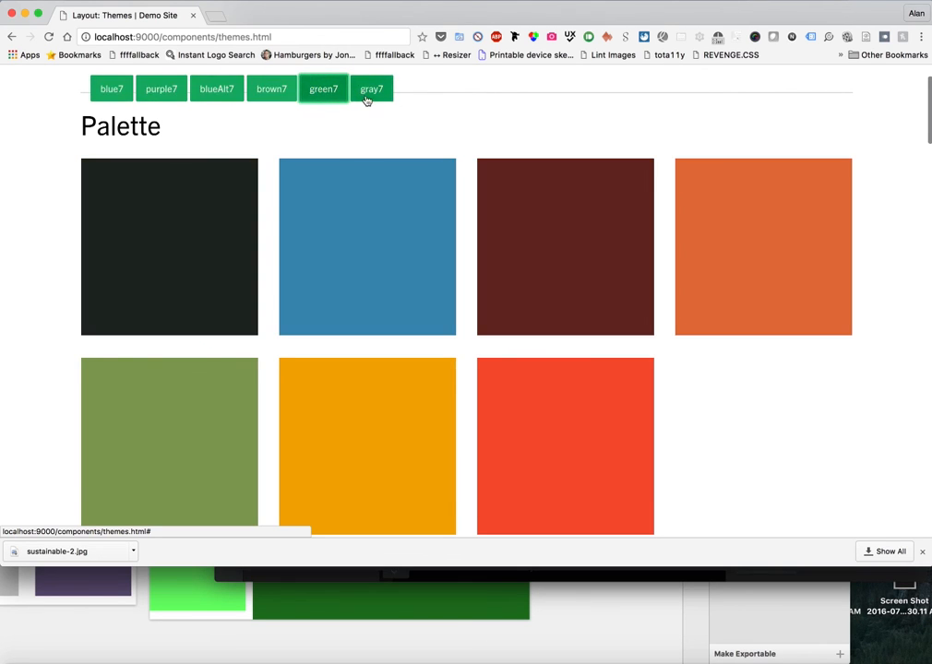
click(368, 96)
click(172, 93)
click(116, 89)
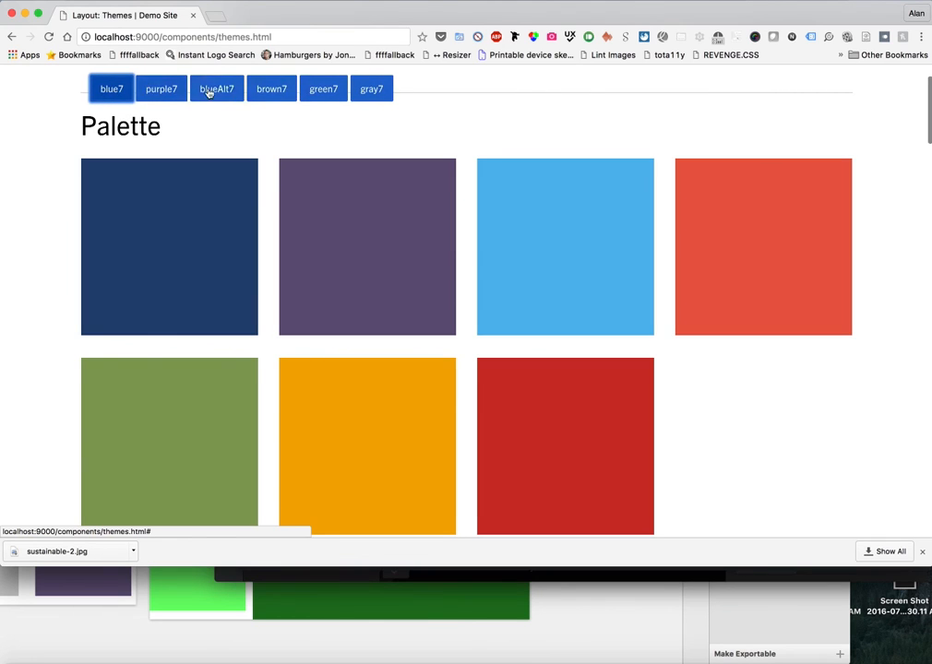
- Cycle through the themes again to compare how the Palette swatches change, ending on gray7
click(210, 91)
click(268, 95)
click(323, 94)
click(376, 96)
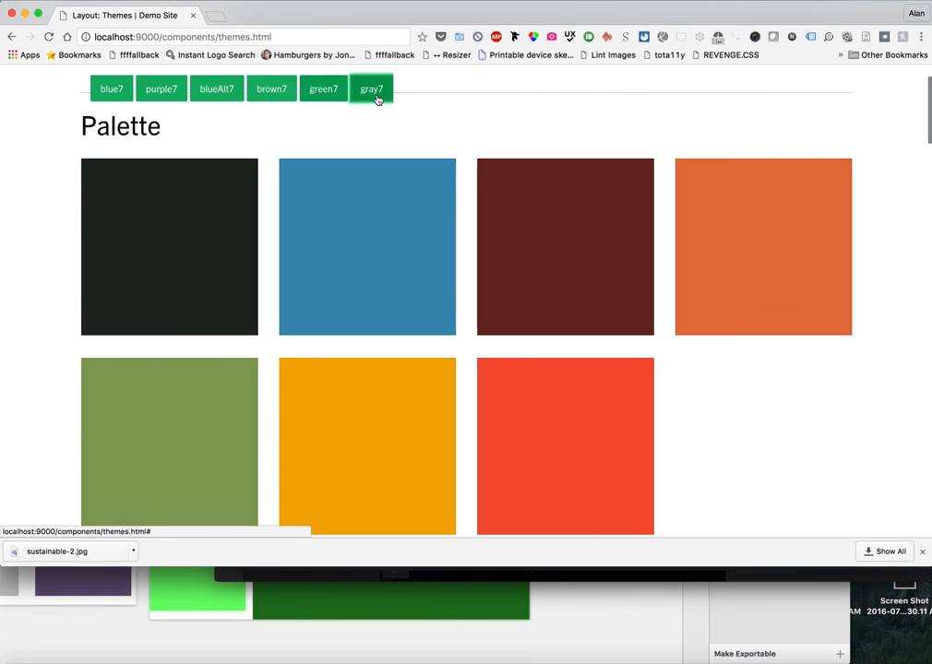
click(280, 93)
click(221, 93)
click(171, 92)
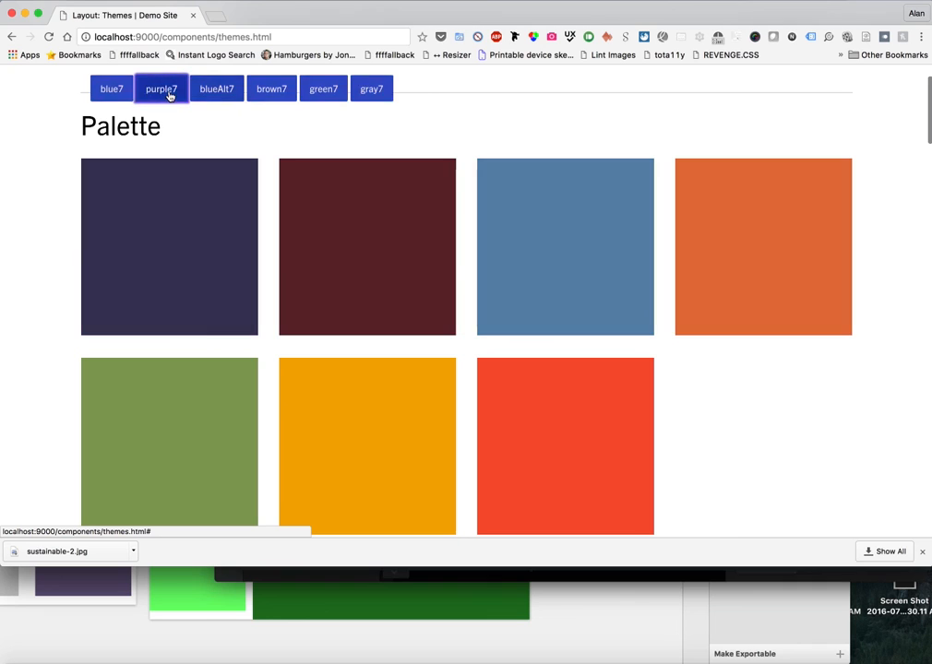
click(113, 92)
click(212, 95)
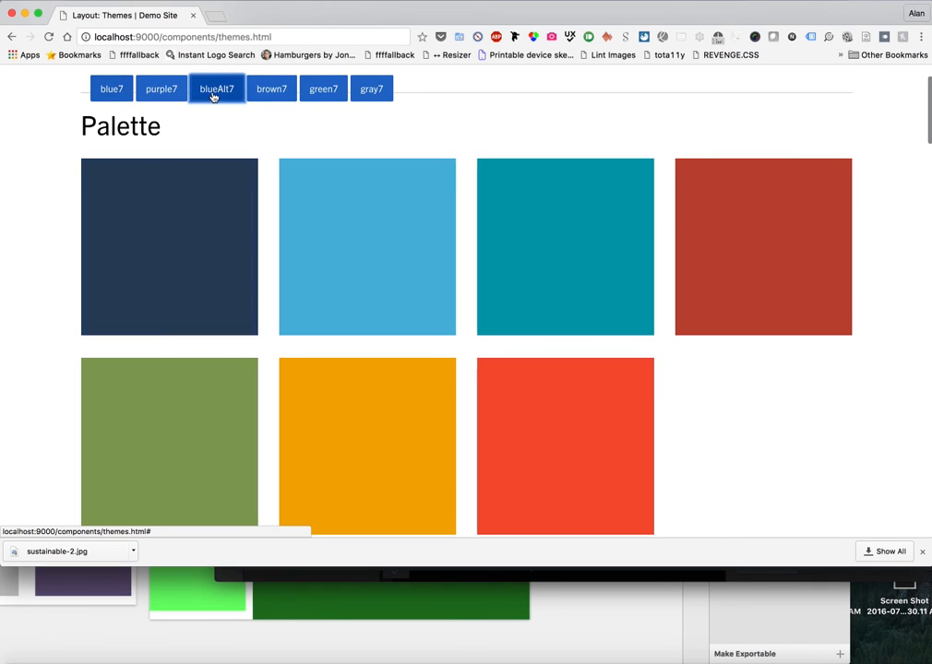
click(276, 96)
click(331, 94)
click(370, 96)
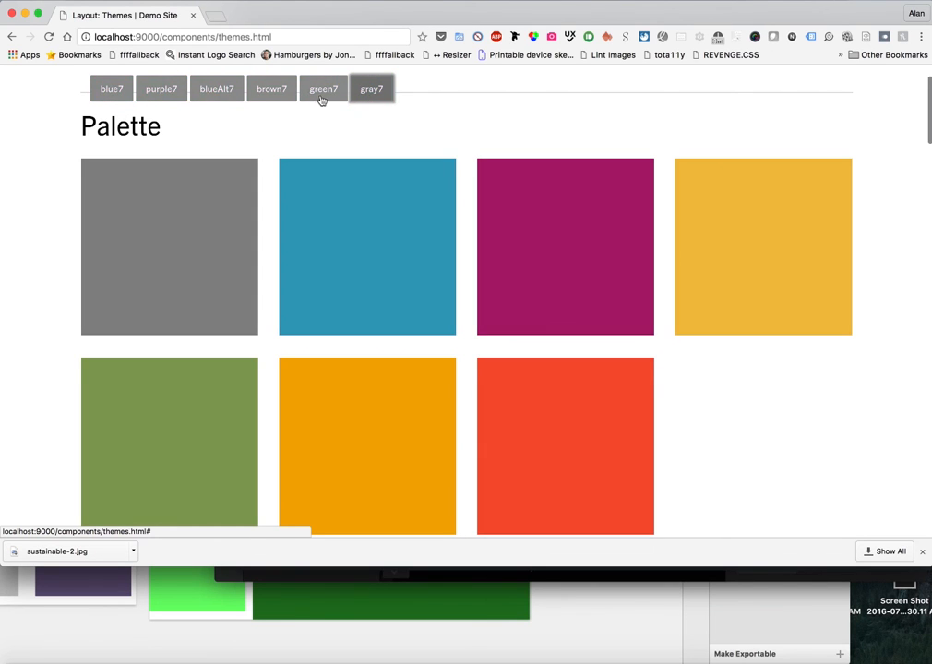
- Compare the Palette tint variations in the purple7, blue7, blueAlt7 and brown7 themes
scroll(172, 223, down, 5)
scroll(173, 221, down, 3)
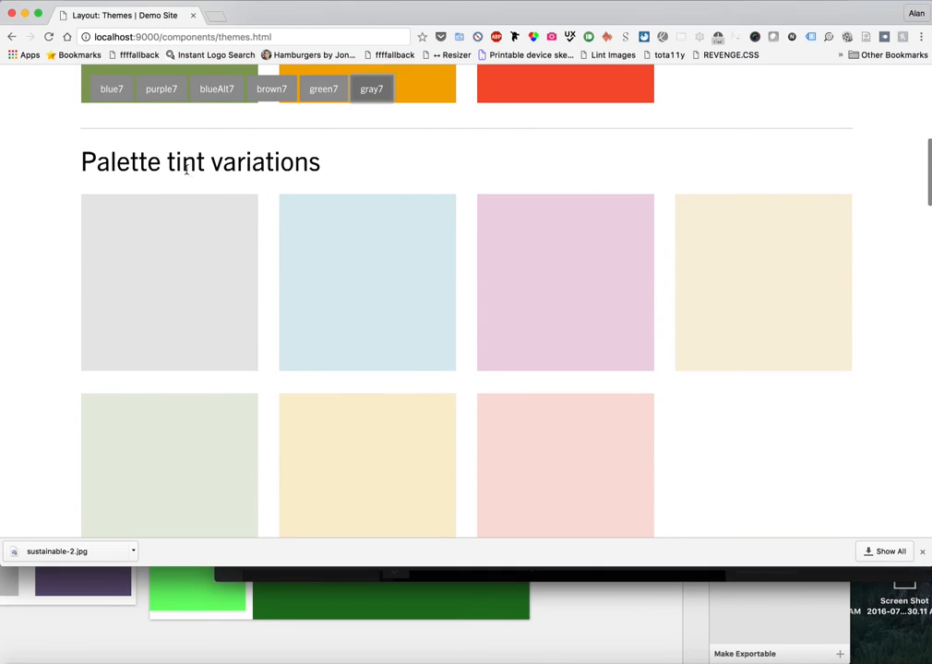
click(146, 88)
click(101, 89)
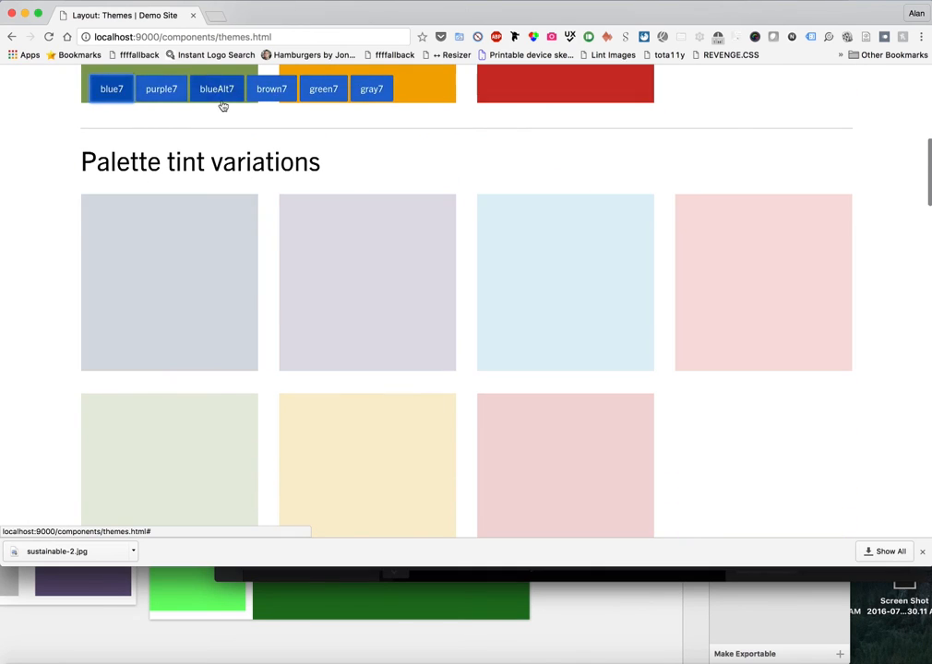
click(219, 92)
click(274, 92)
- Compare the Palette shade variations in the blue7, purple7 and blueAlt7 themes
scroll(297, 279, down, 10)
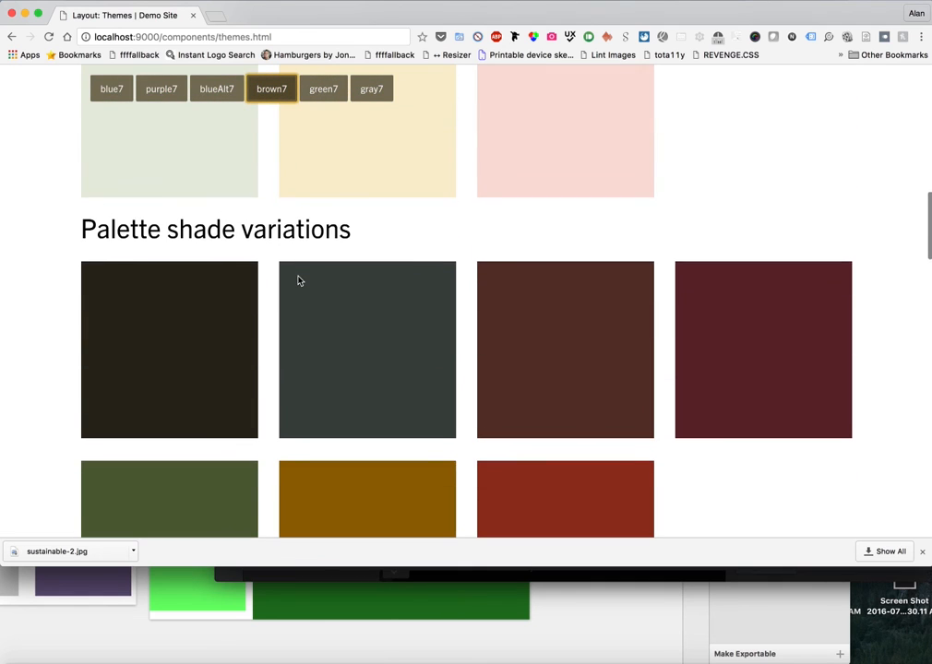
click(115, 89)
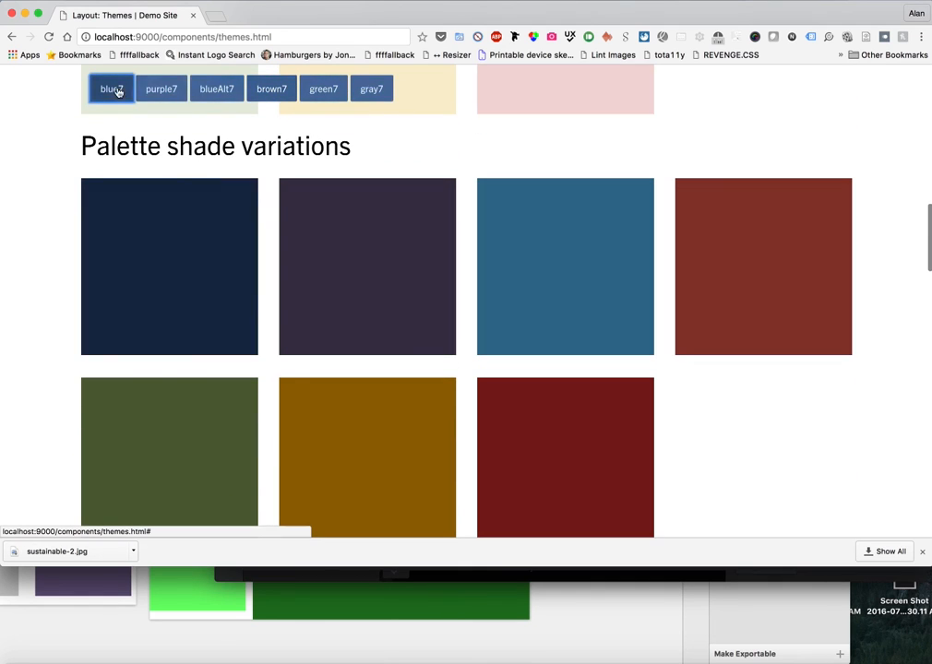
click(161, 88)
click(204, 90)
- Compare the Palette strong variations in the green7, gray7 and blue7 themes
scroll(229, 229, down, 10)
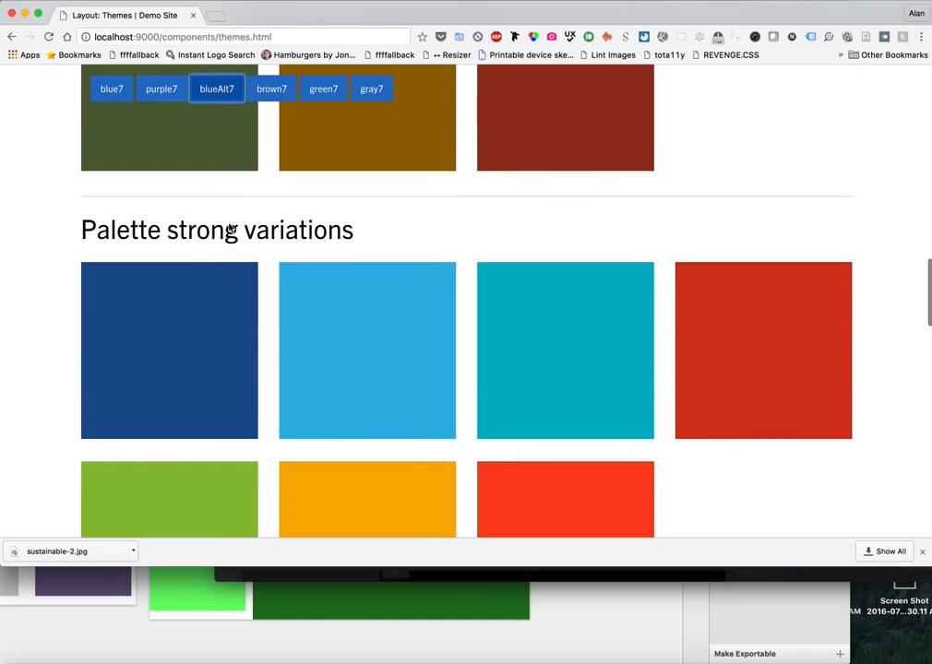
click(323, 89)
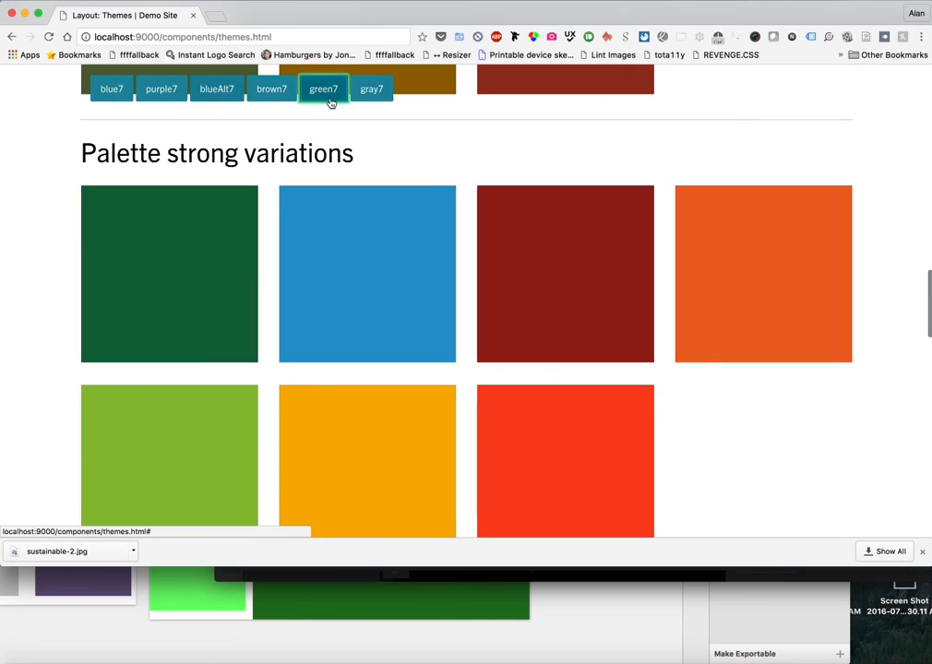
click(371, 88)
click(111, 89)
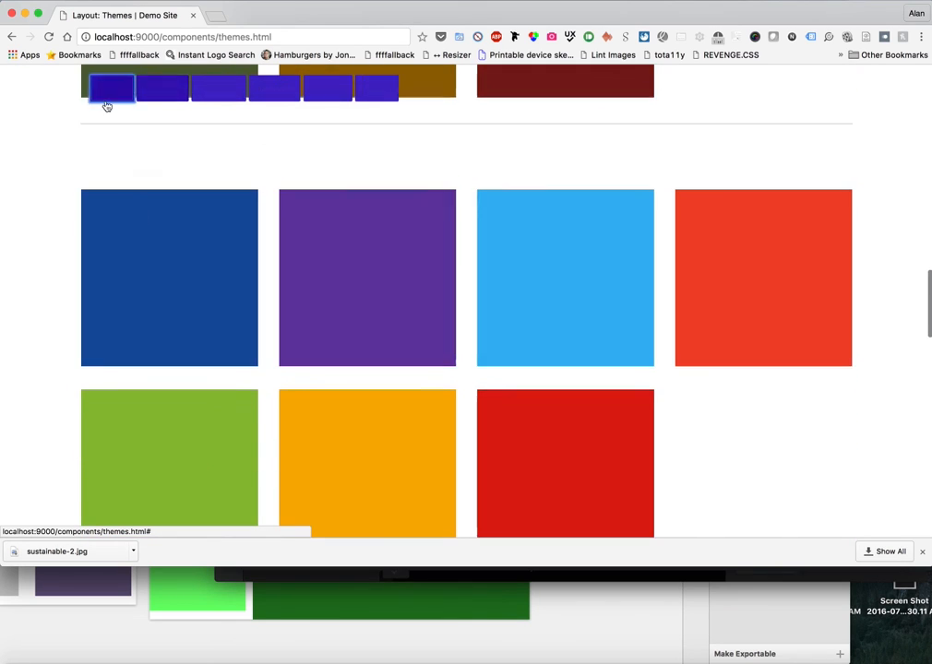
- Examine the Palette weak variations in the blue7 theme and return to the main Palette swatches
scroll(158, 295, down, 8)
scroll(158, 297, down, 12)
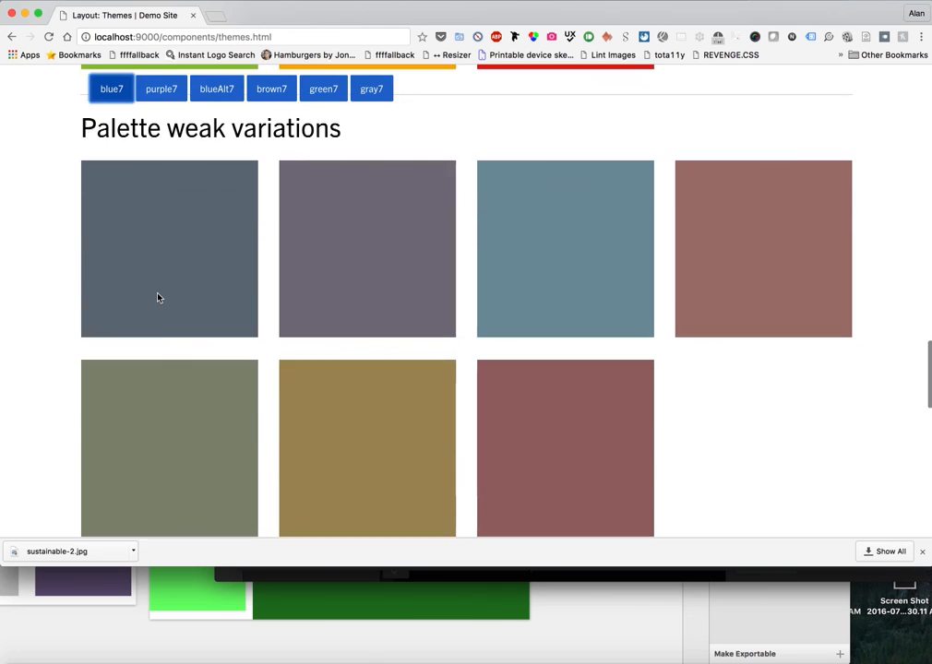
scroll(466, 223, up, 20)
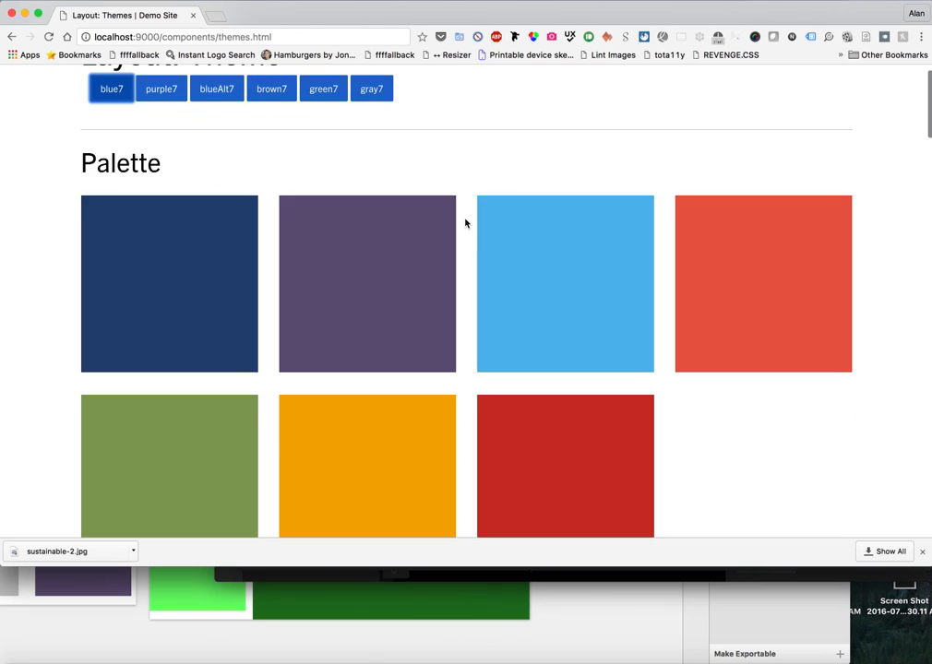